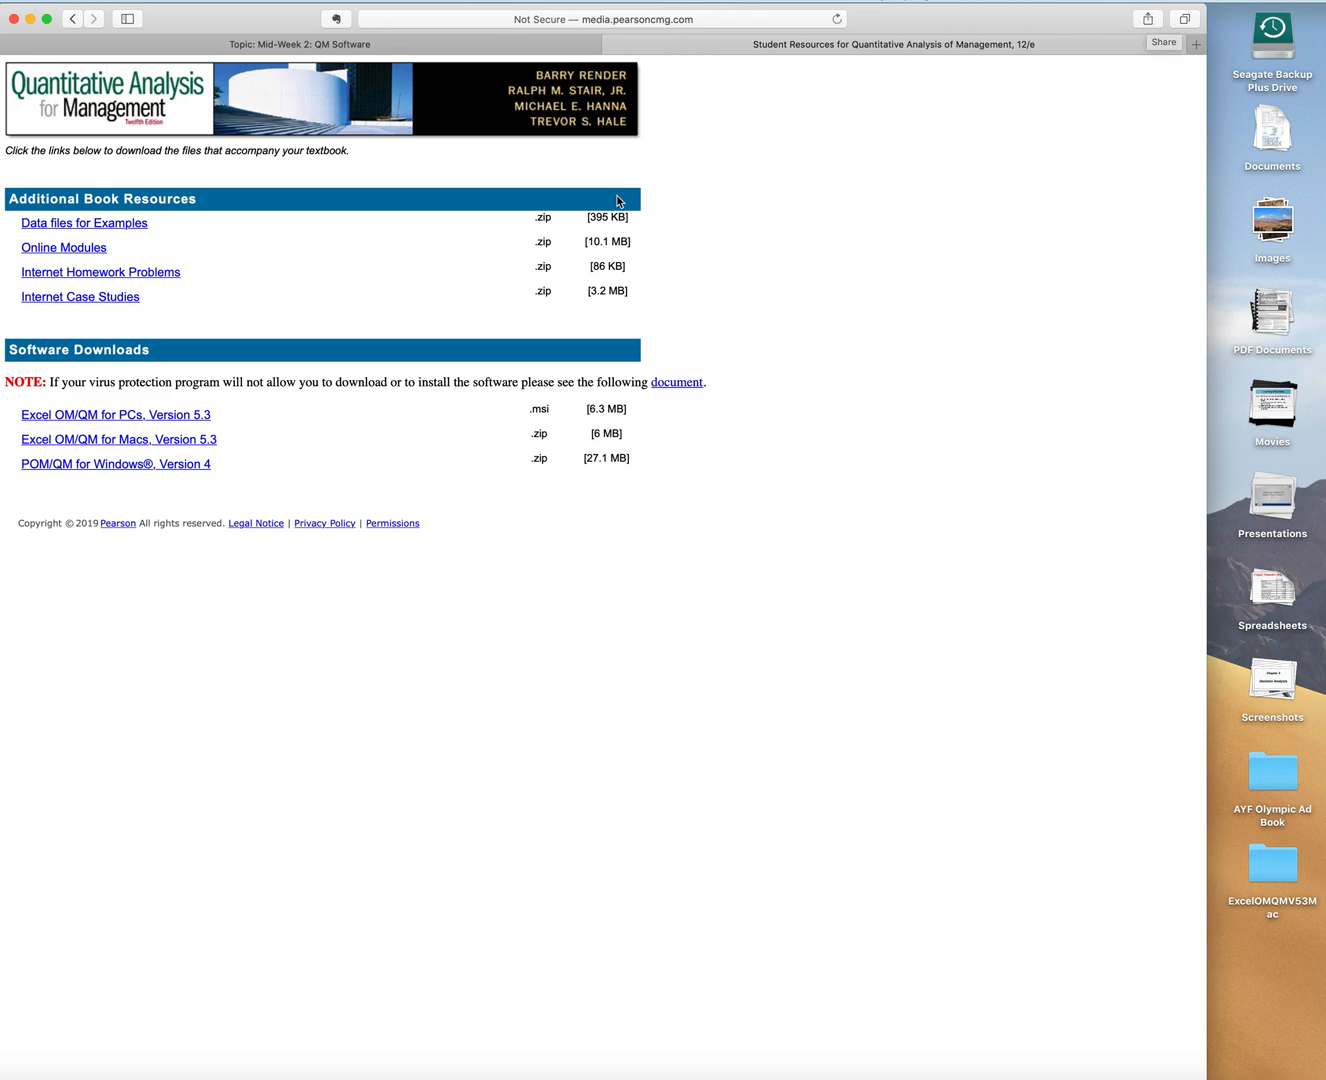
Download Excel OM/QM for Macs, Version 5.3, allowing downloads from media.pearsoncmg.com
left_click(165, 440)
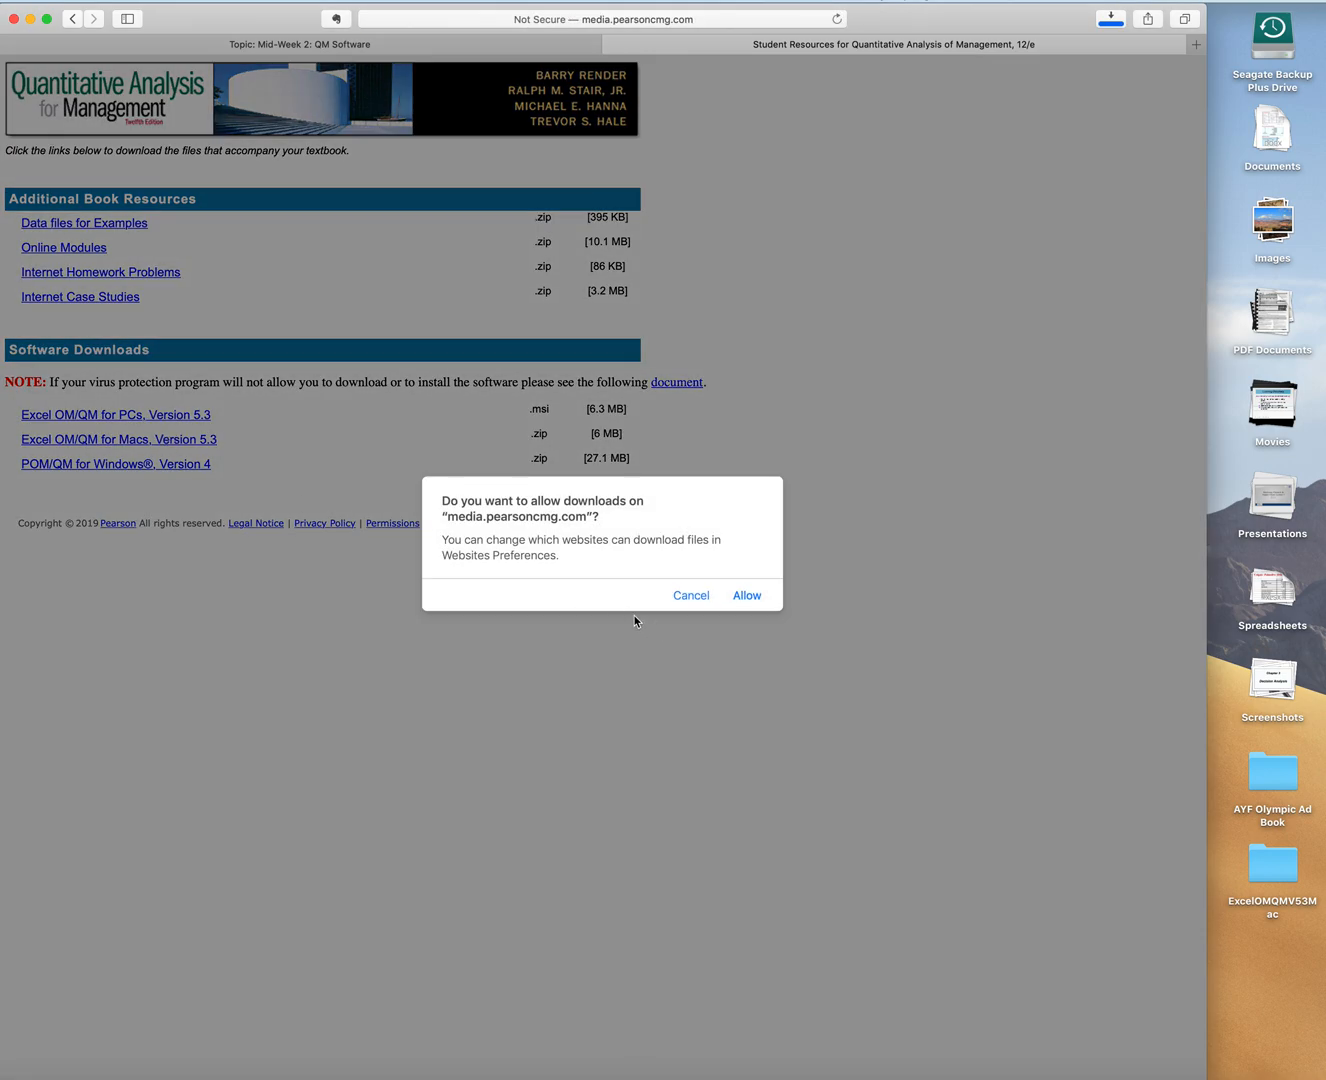
left_click(745, 596)
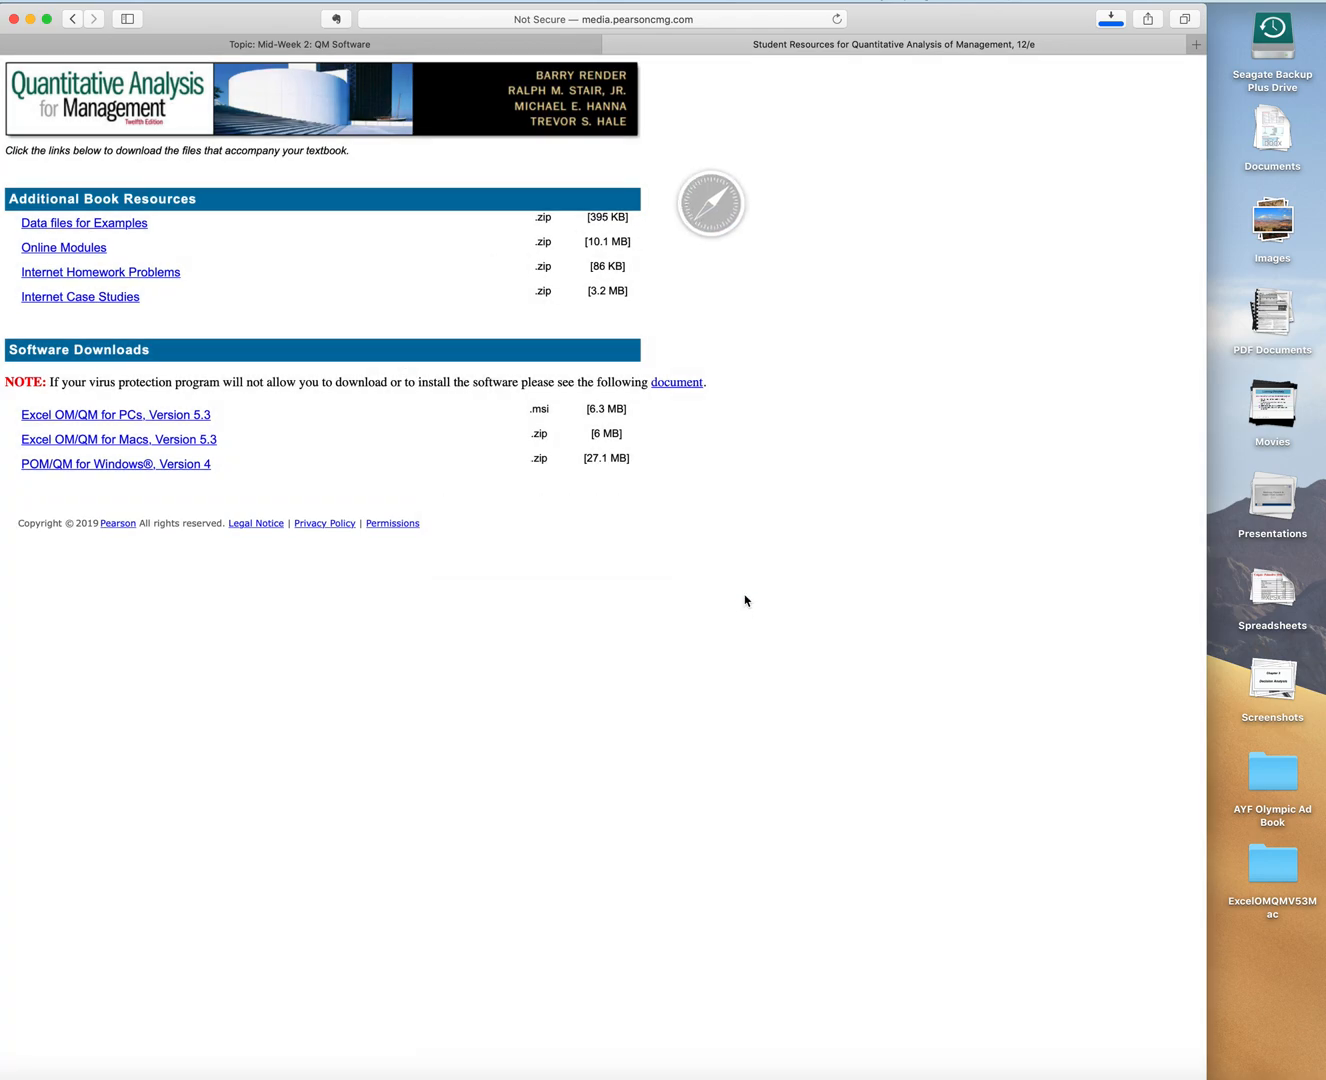
Open the downloaded ExcelOMQMV53Mac-2 folder to check its files, and close its window
left_click(1112, 19)
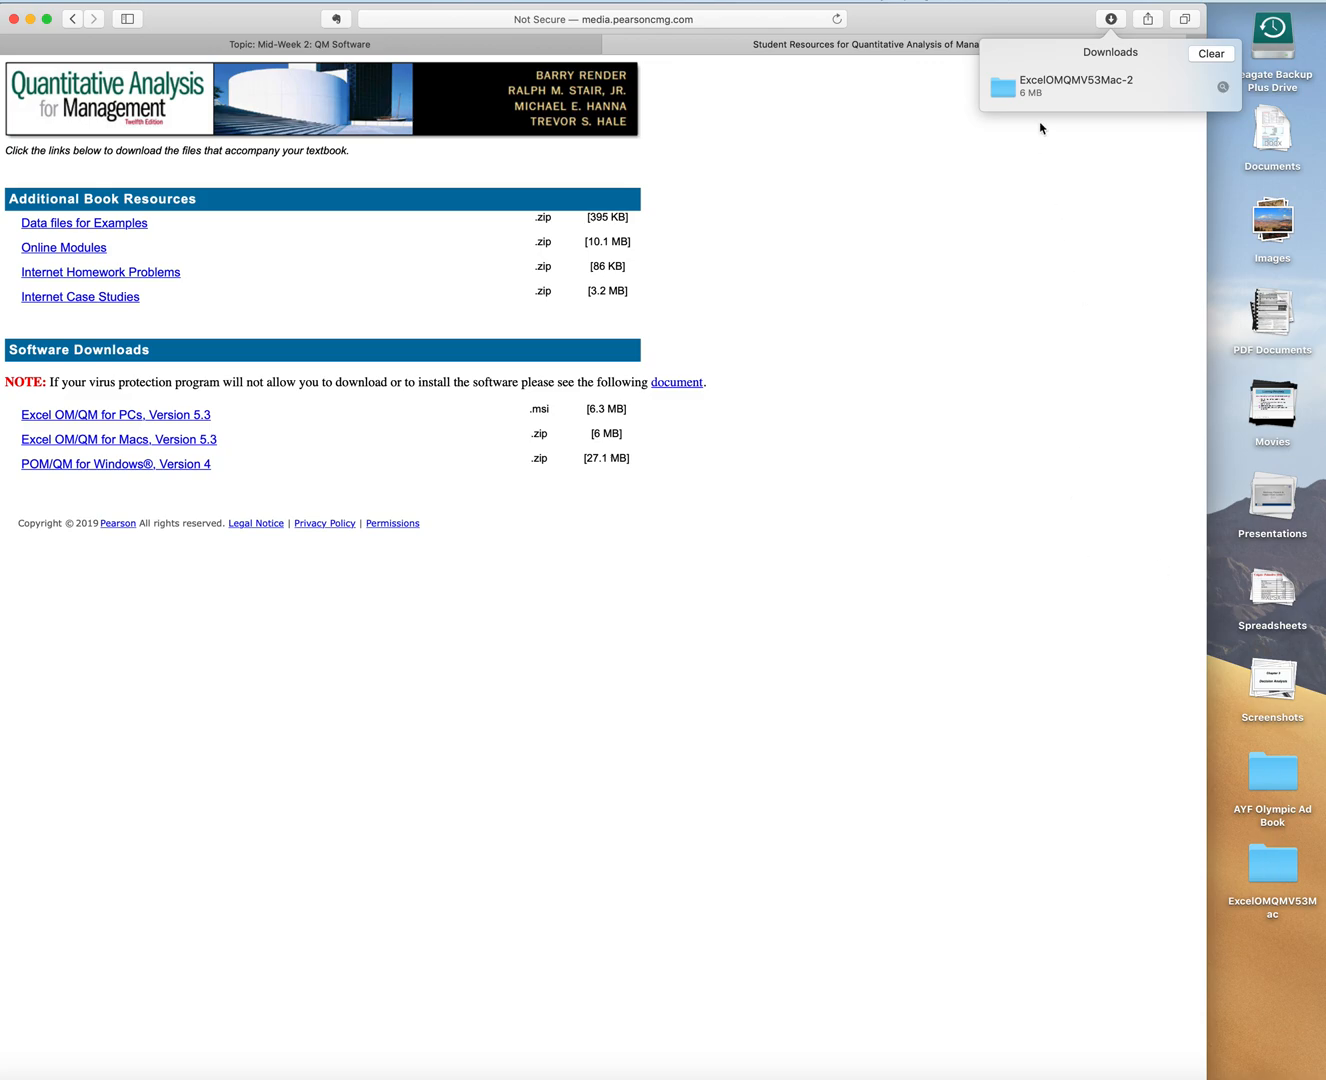
left_click(1007, 83)
double_click(1007, 87)
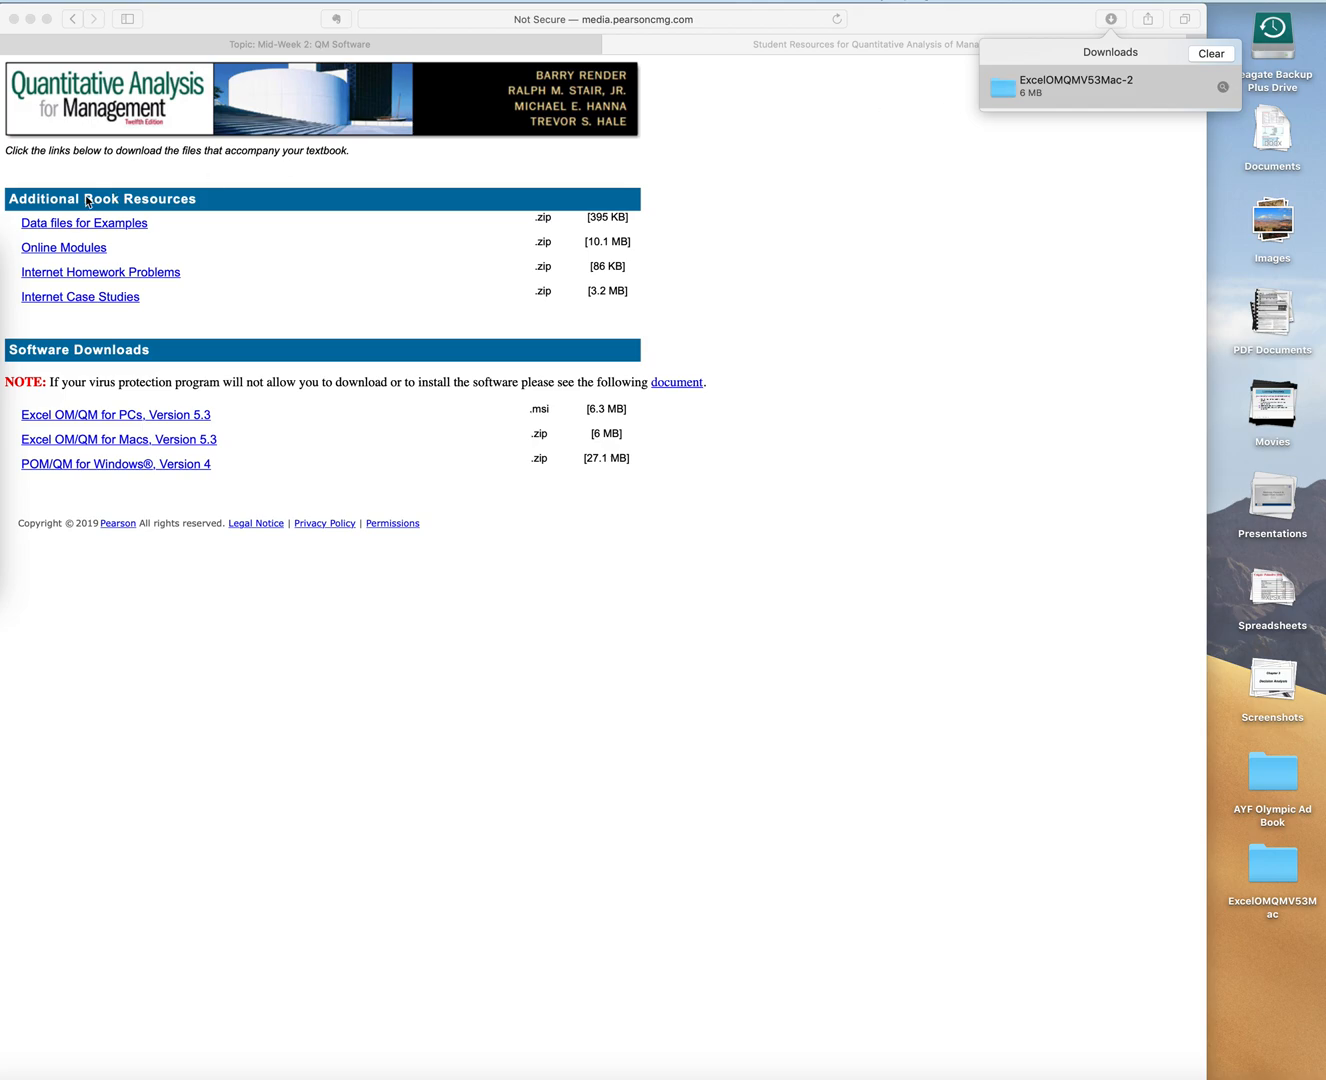
left_click_drag(0, 252, 582, 247)
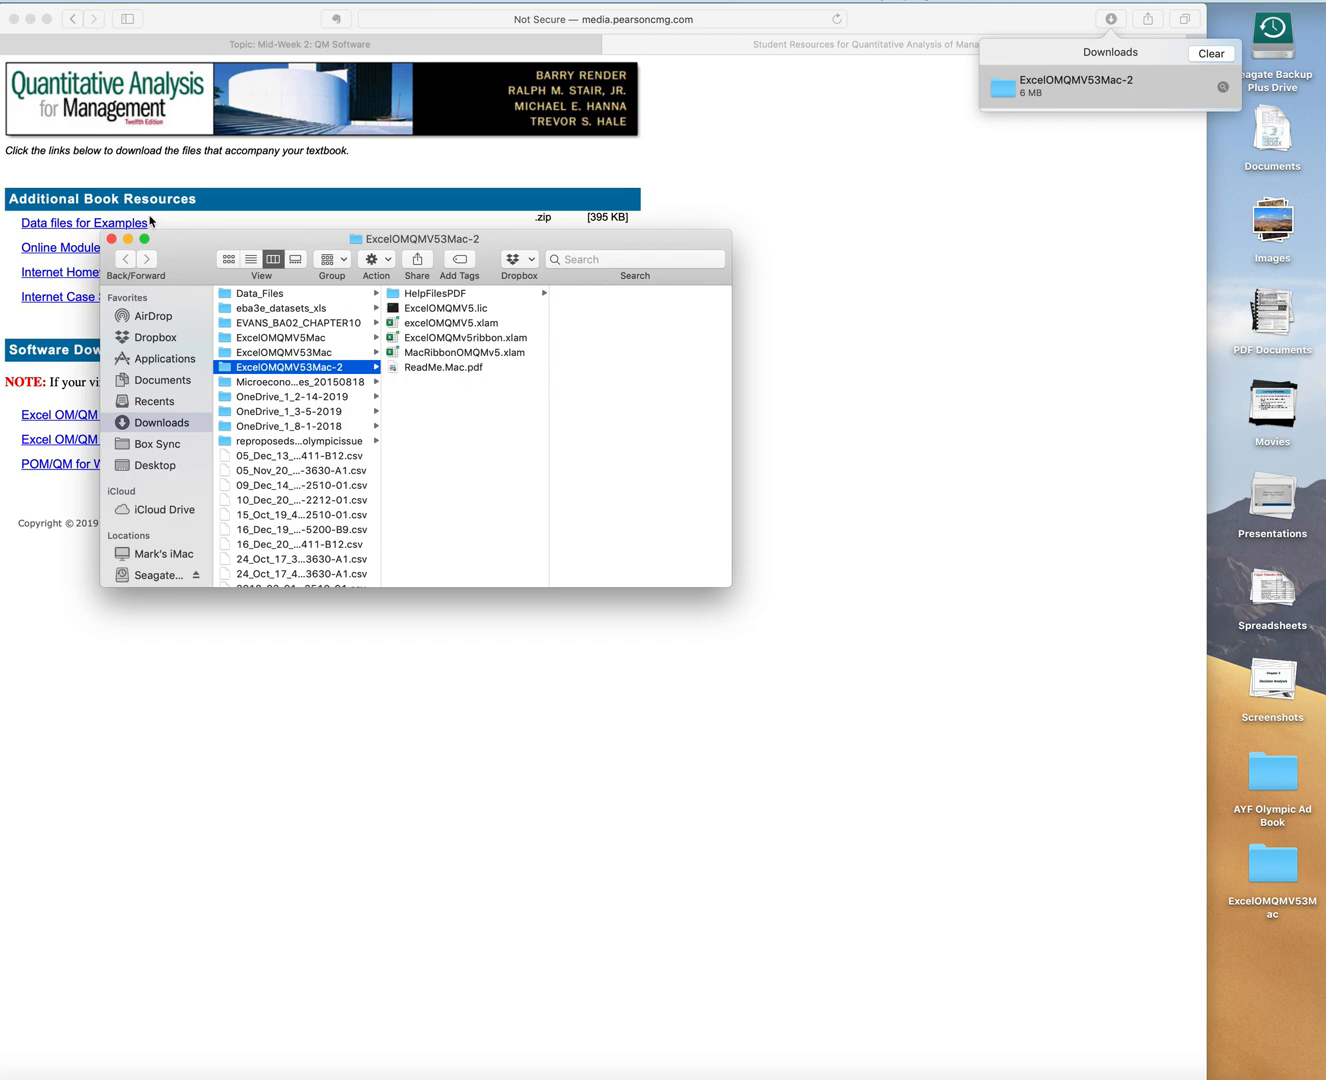
left_click(113, 241)
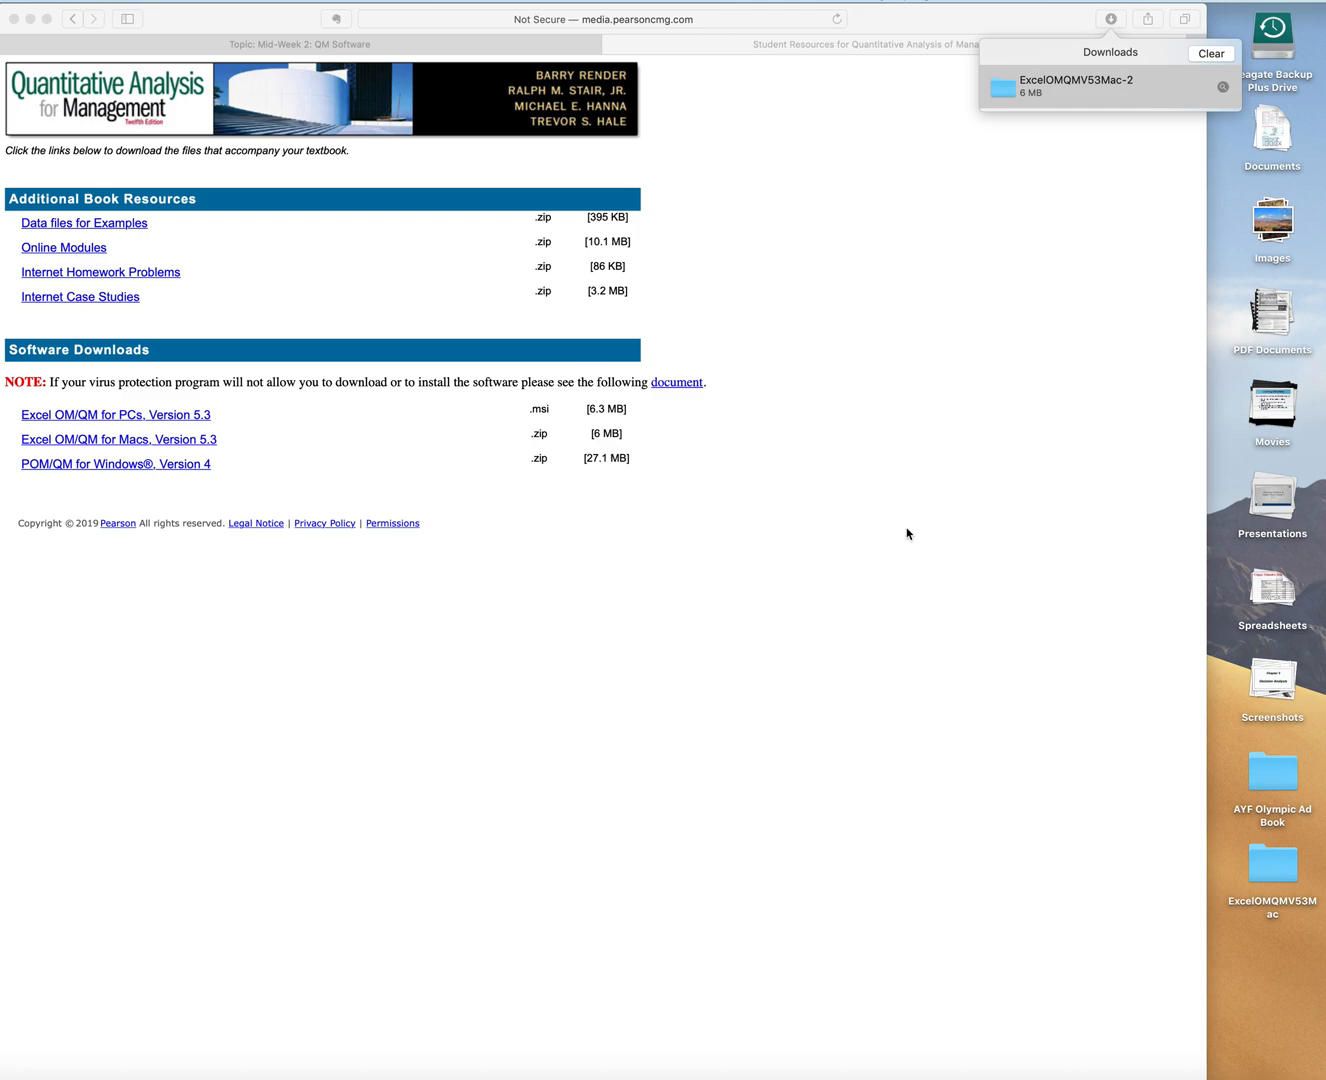
Open excelOMQMV5.xlam from the desktop folder ExcelOMQMV53Mac with macros enabled, and dismiss the add-in's startup message
left_click(1282, 873)
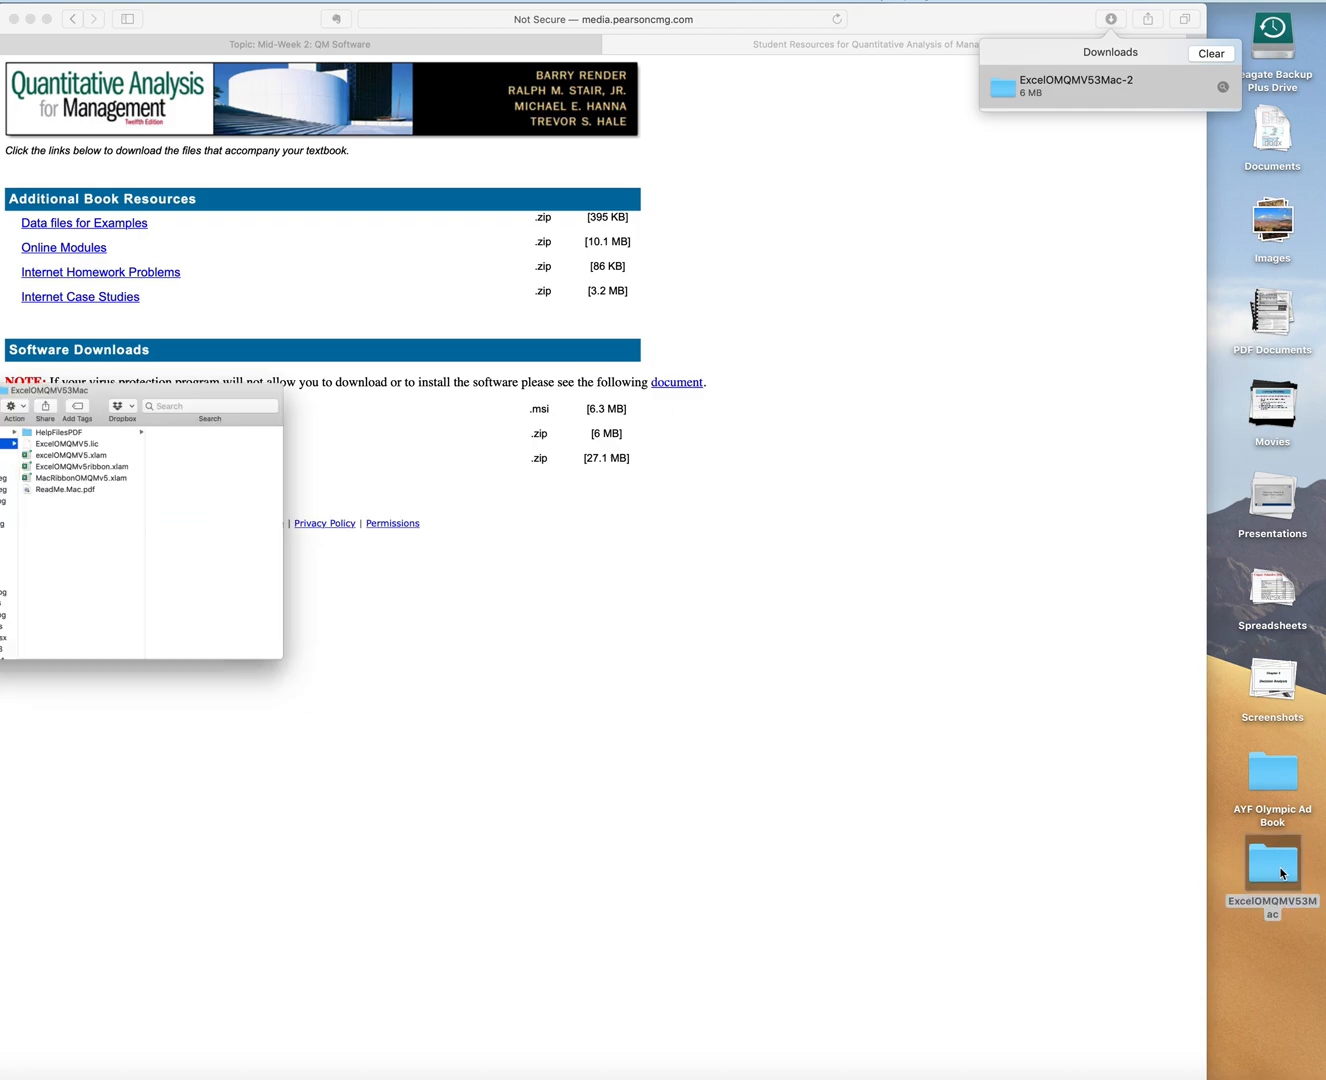
left_click_drag(2, 222, 457, 213)
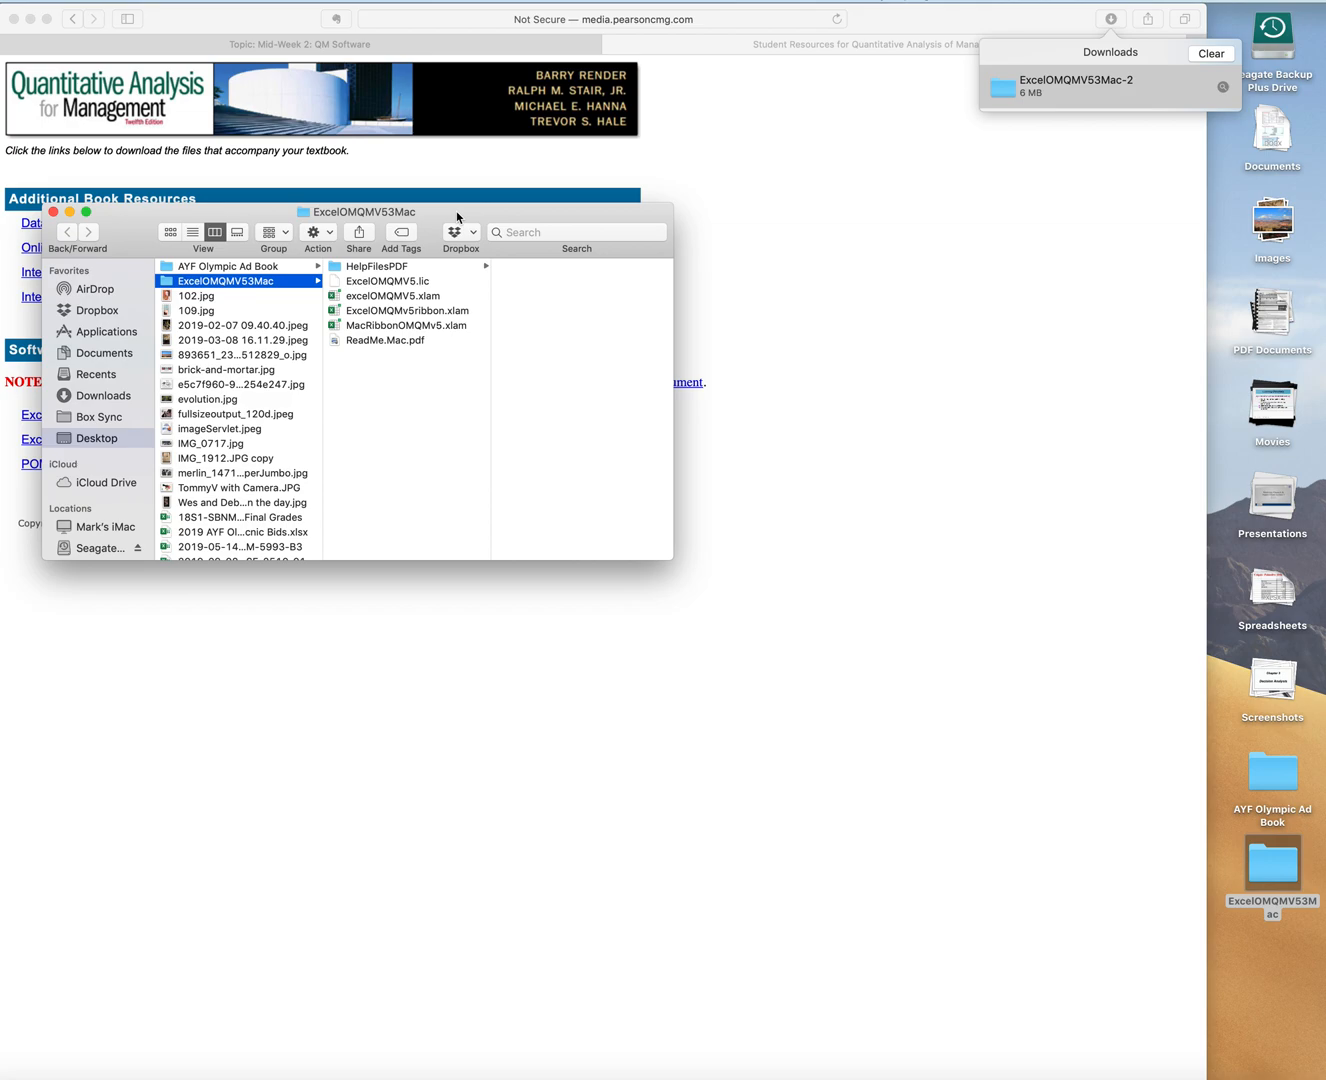
left_click(432, 301)
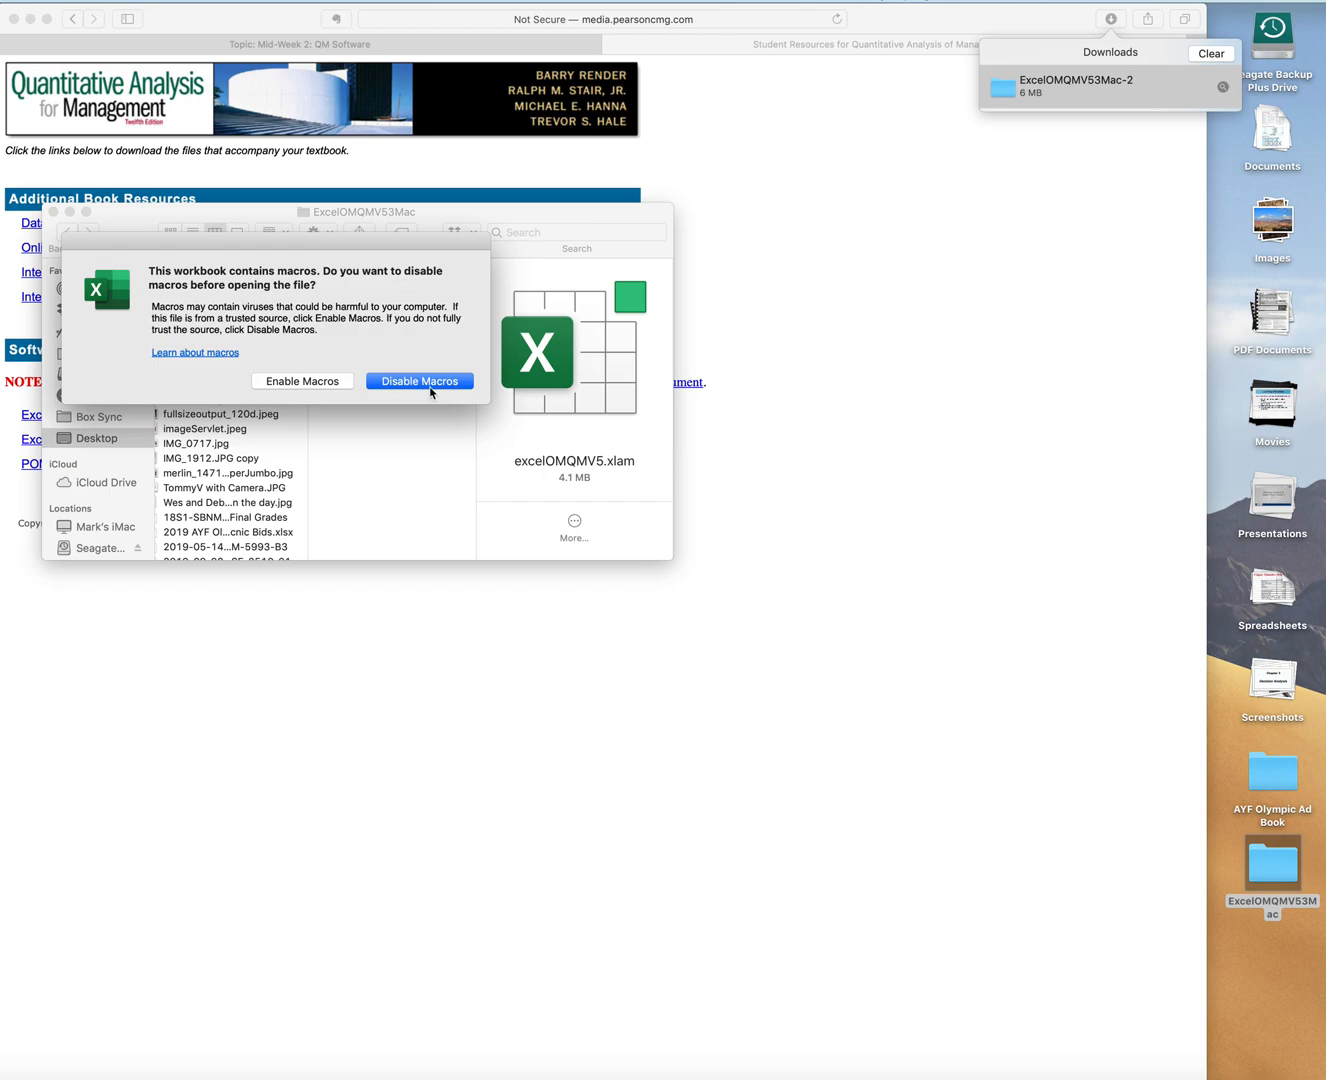
left_click(303, 383)
left_click(313, 382)
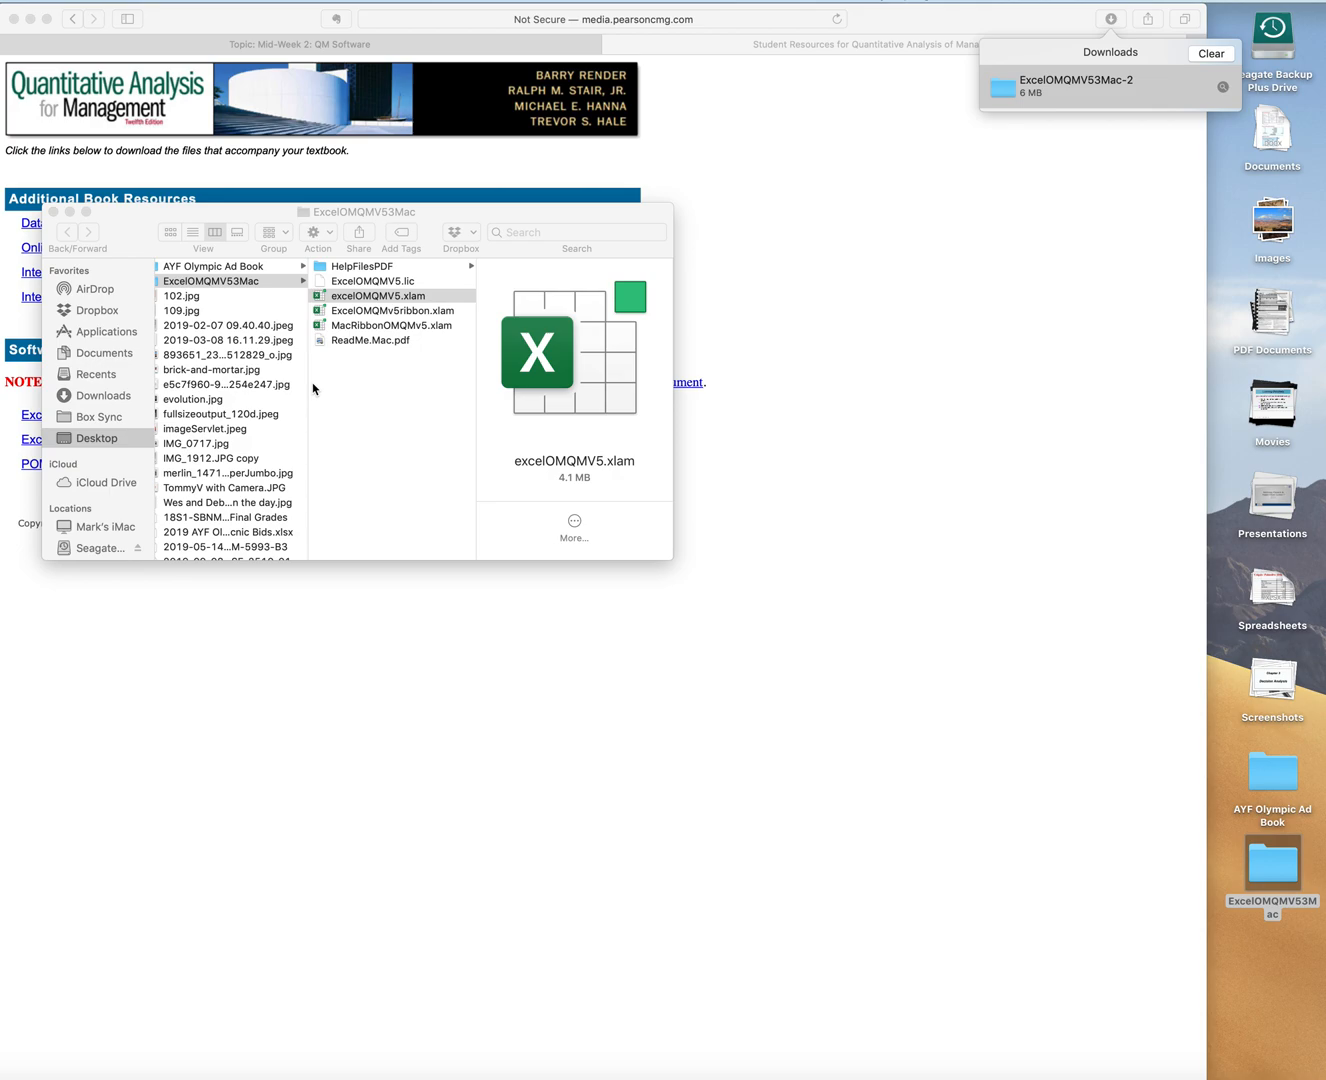
left_click_drag(335, 216, 634, 157)
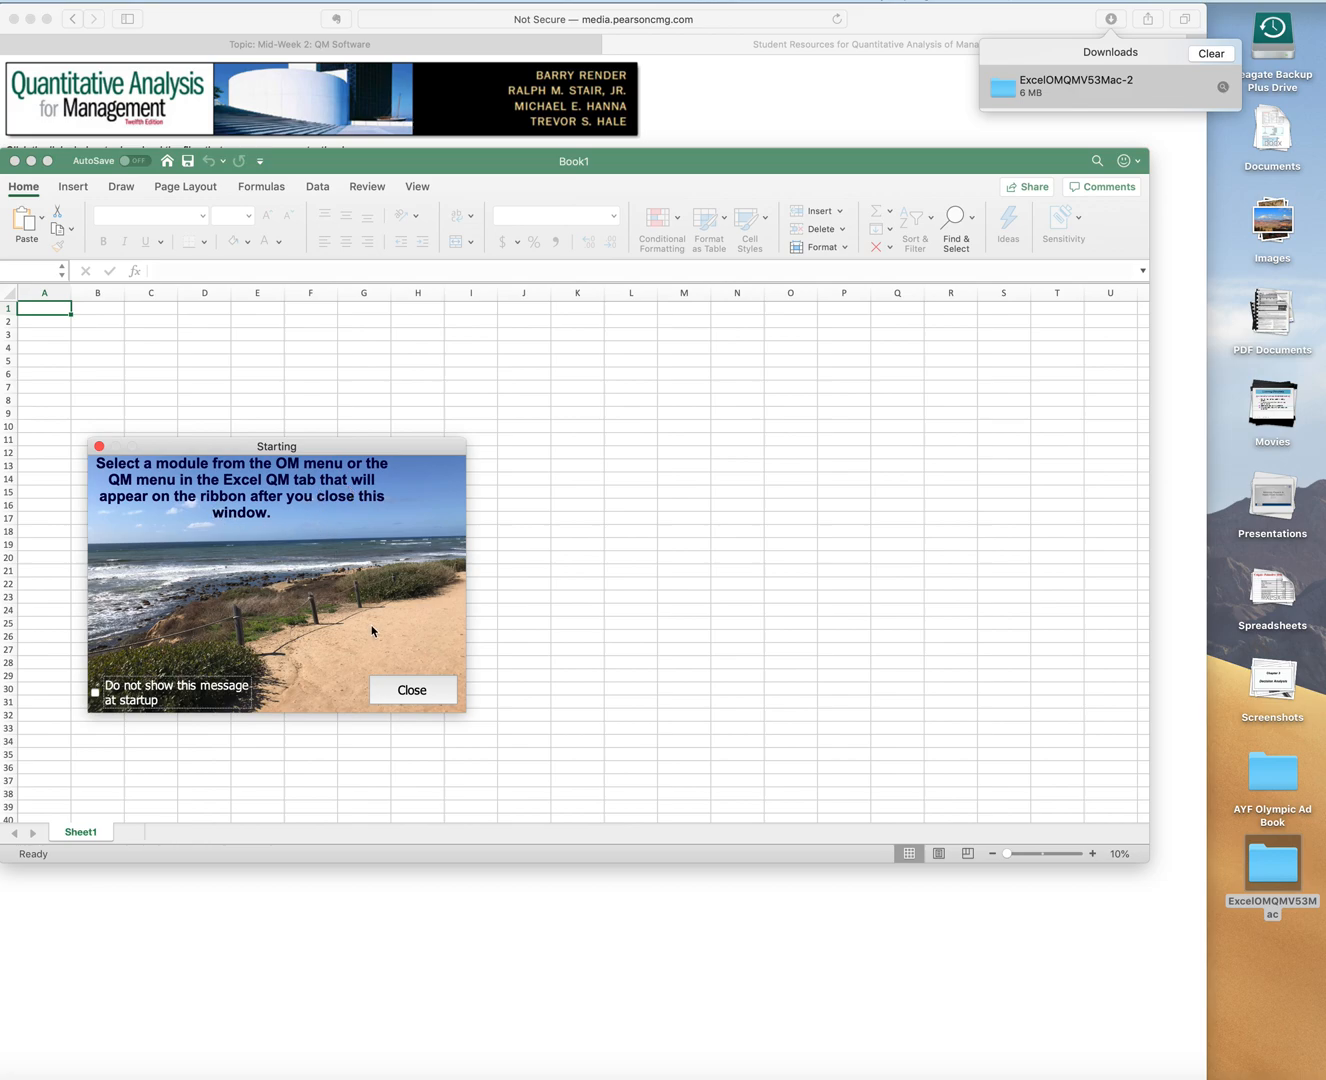
left_click(414, 692)
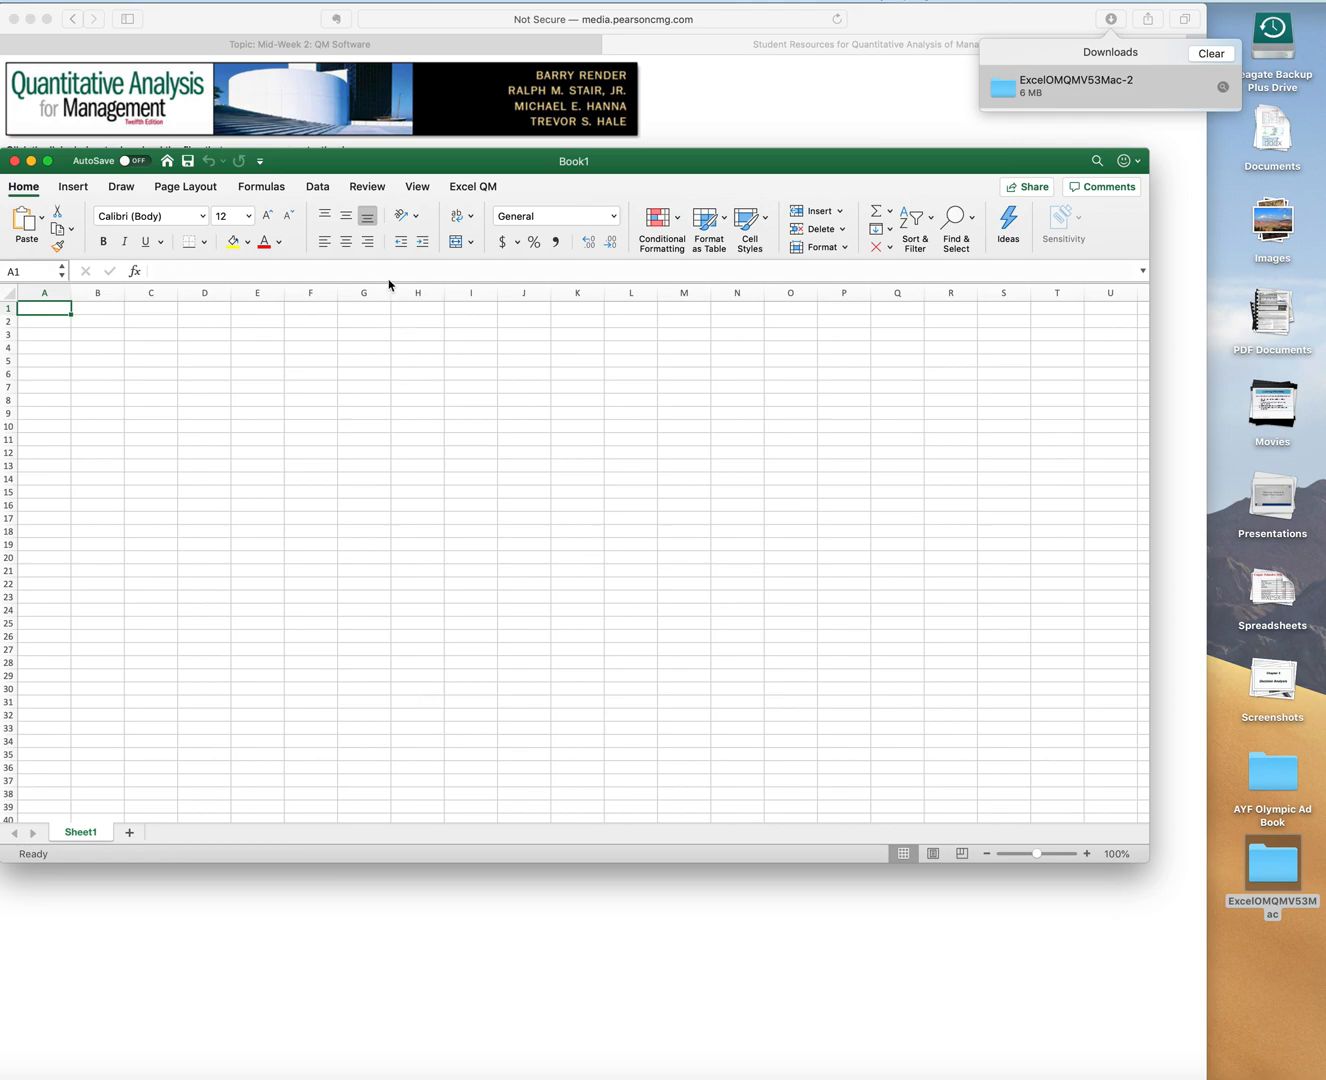
Start a Decision Tables model from Chapter 3: Decision Analysis in Excel QM's chapter list
left_click(476, 188)
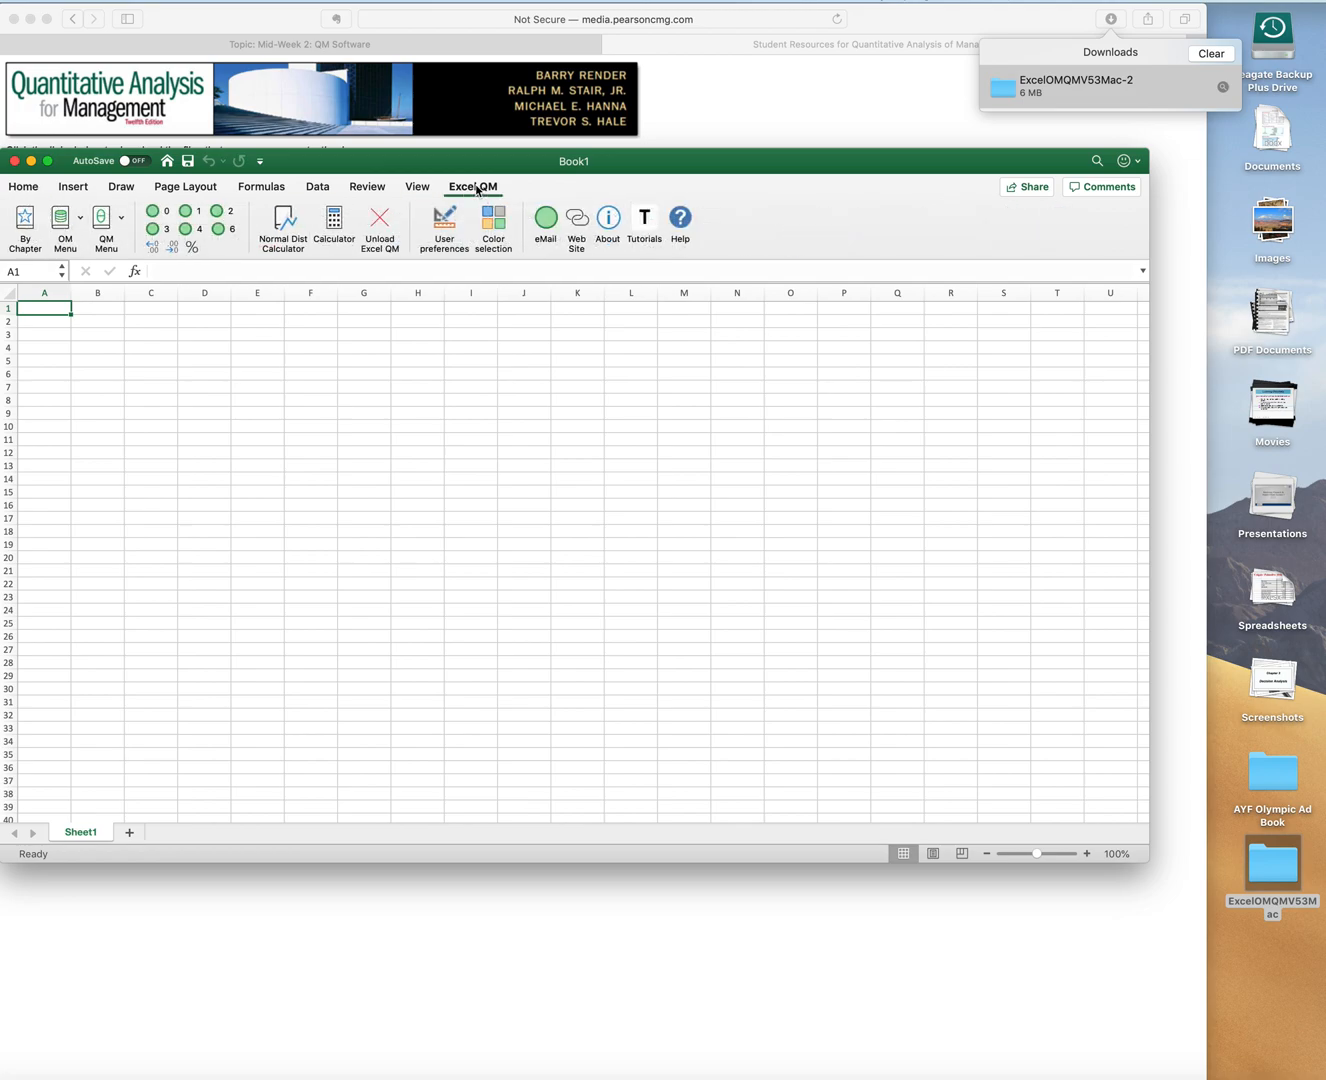
left_click(20, 221)
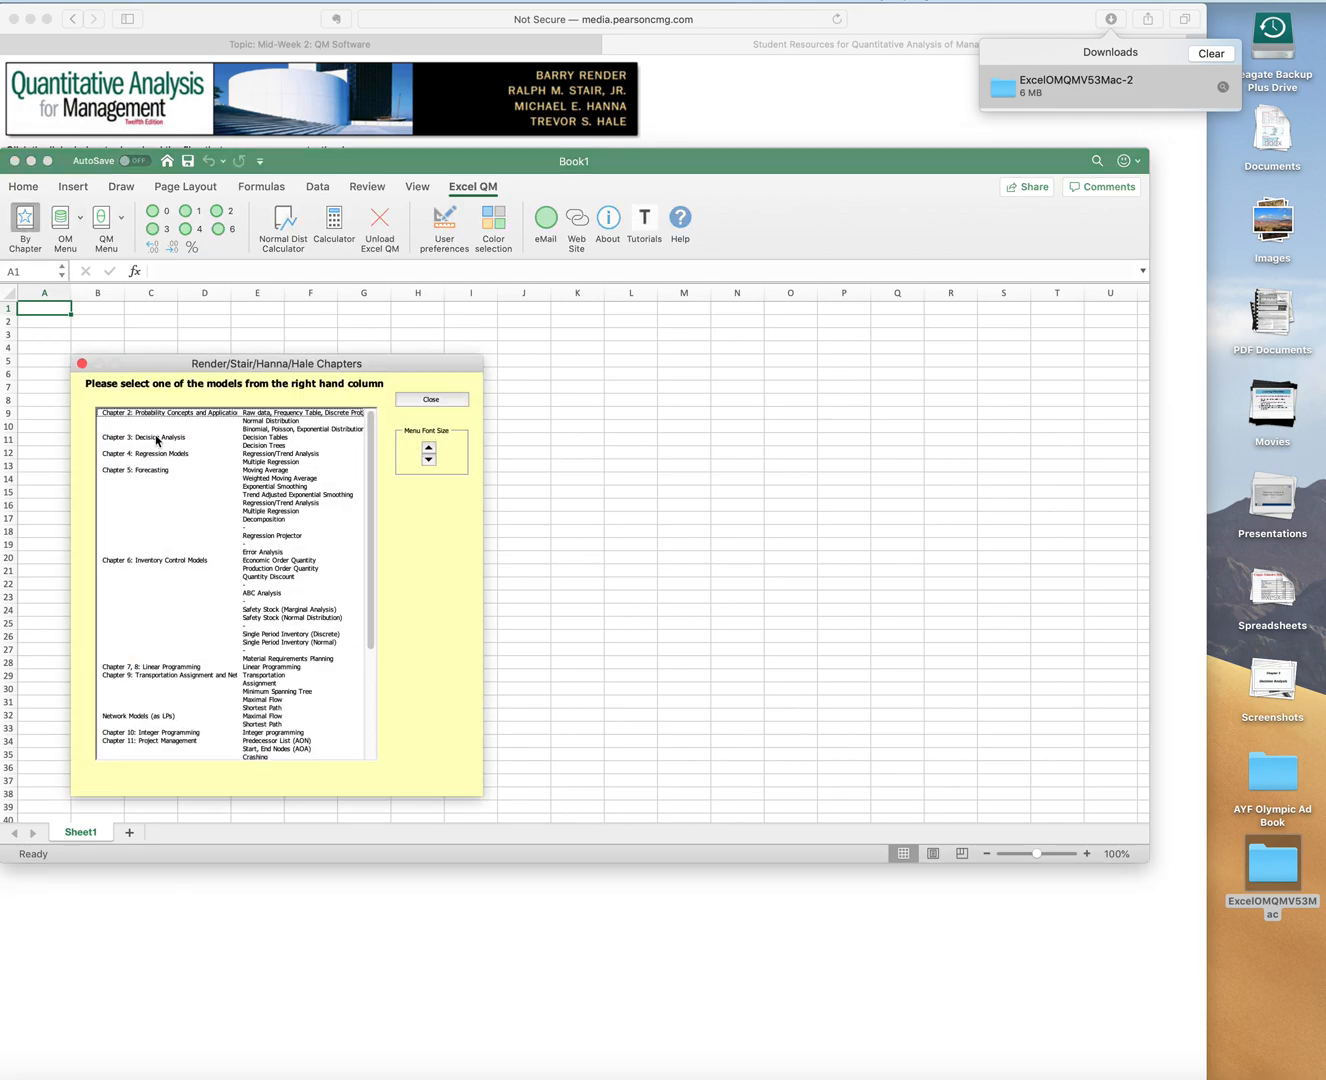
double_click(274, 438)
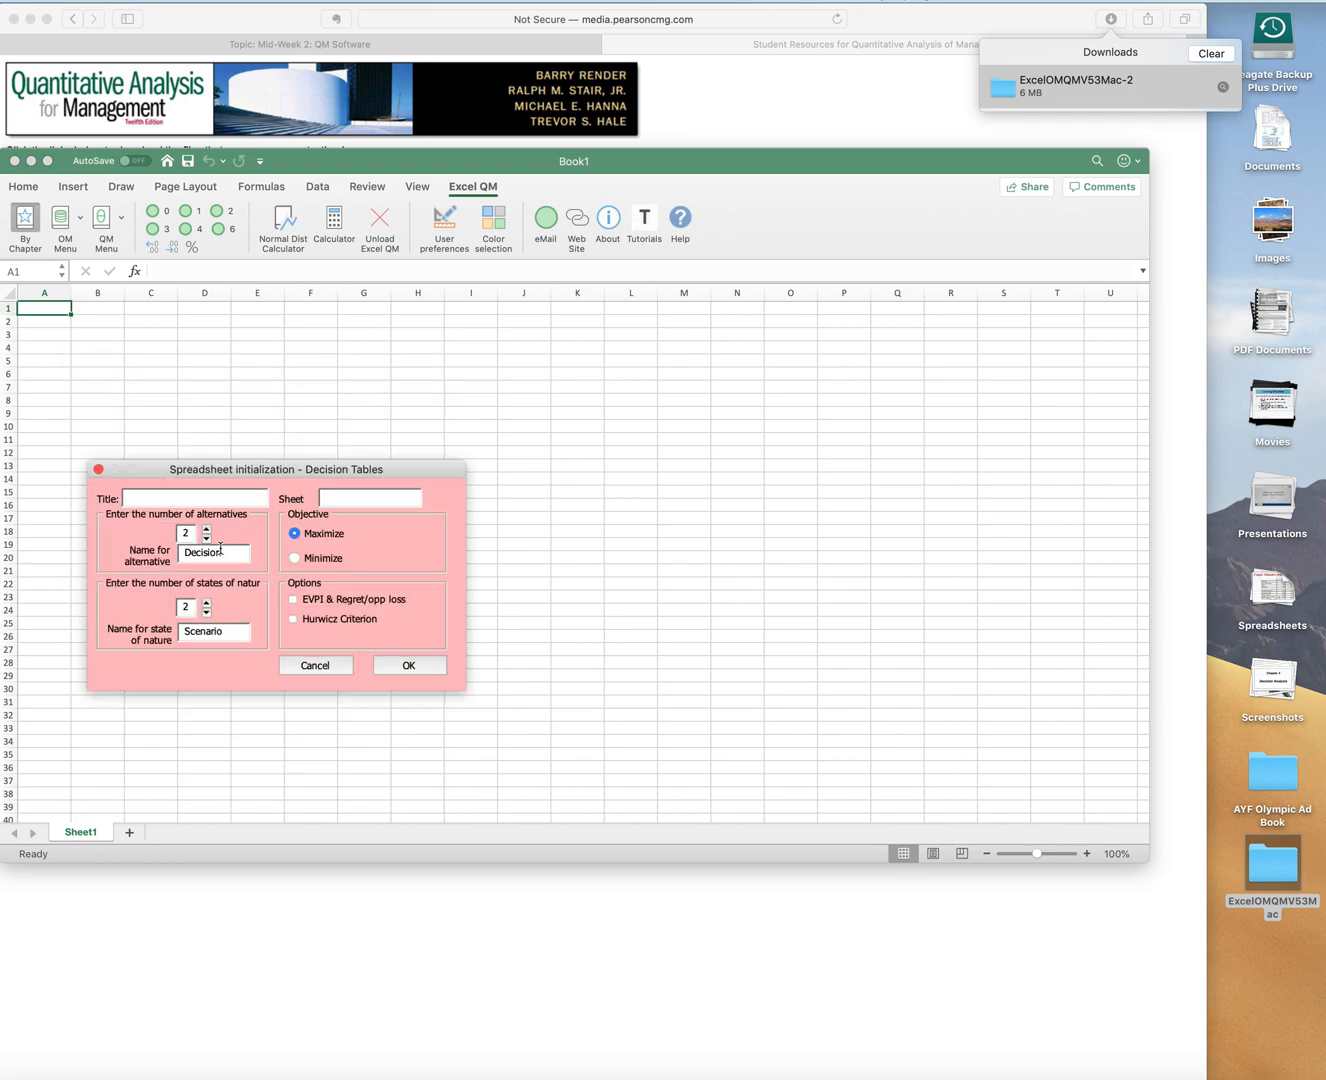
Title the decision table "Thomspon Lumber", set 3 alternatives, and name the state of nature "Market Condition"
type("Thomspon Lumber")
left_click(206, 530)
double_click(199, 631)
type("Mar")
type("ket Condition")
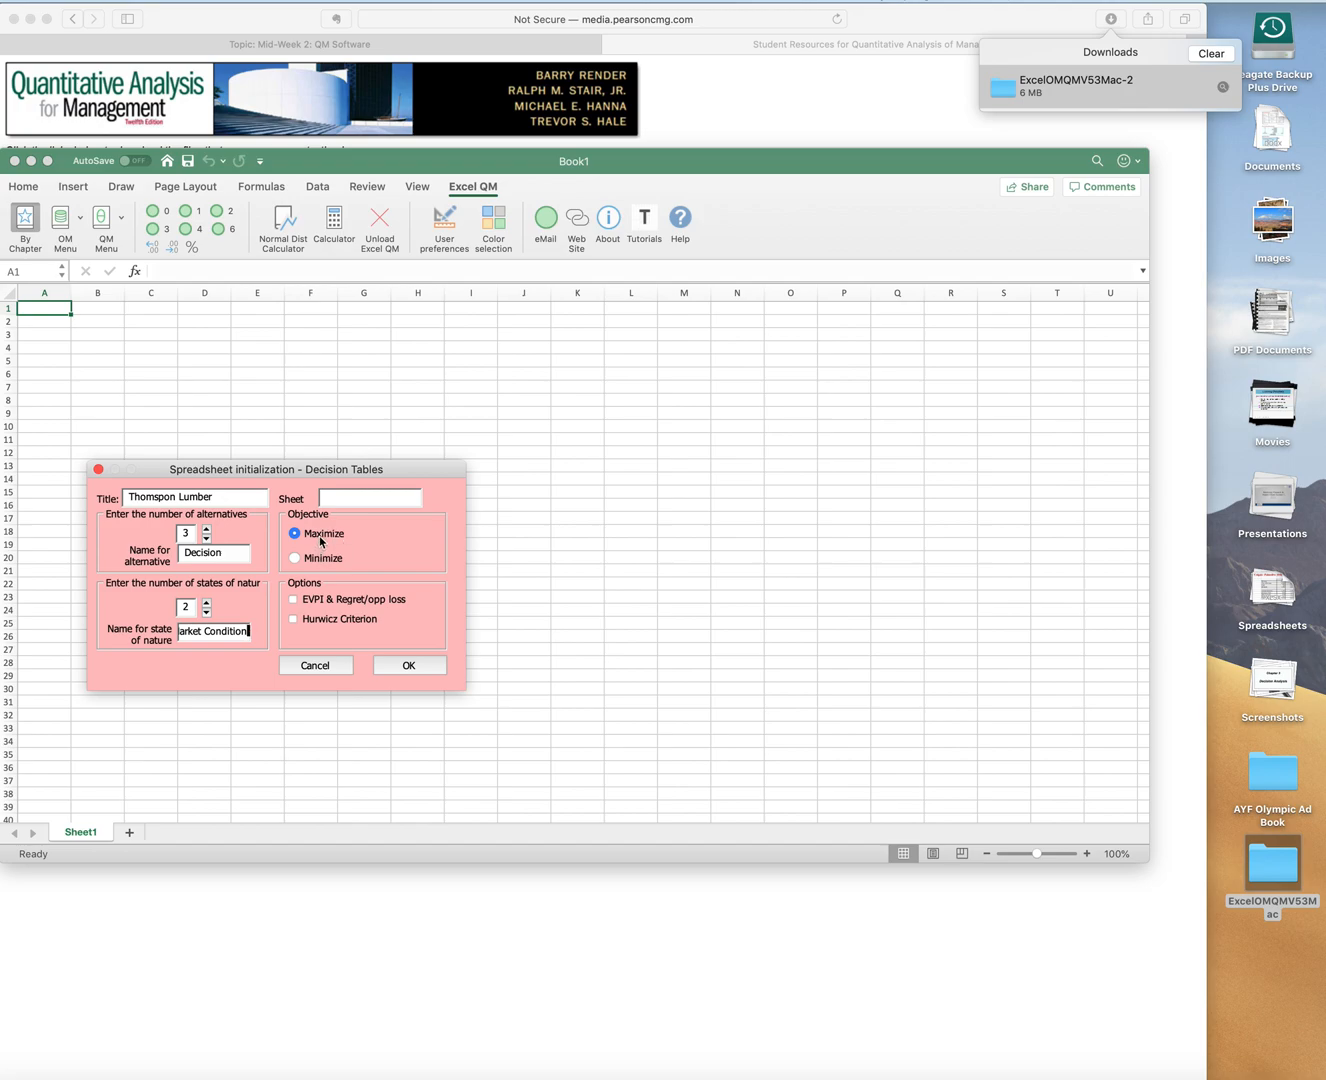
Enter TL as the sheet name, enable EVPI & Regret/opp loss and Hurwicz Criterion, and generate the decision table, ending the run-time error
left_click(364, 503)
type("TL")
left_click(294, 599)
left_click(294, 619)
left_click(407, 667)
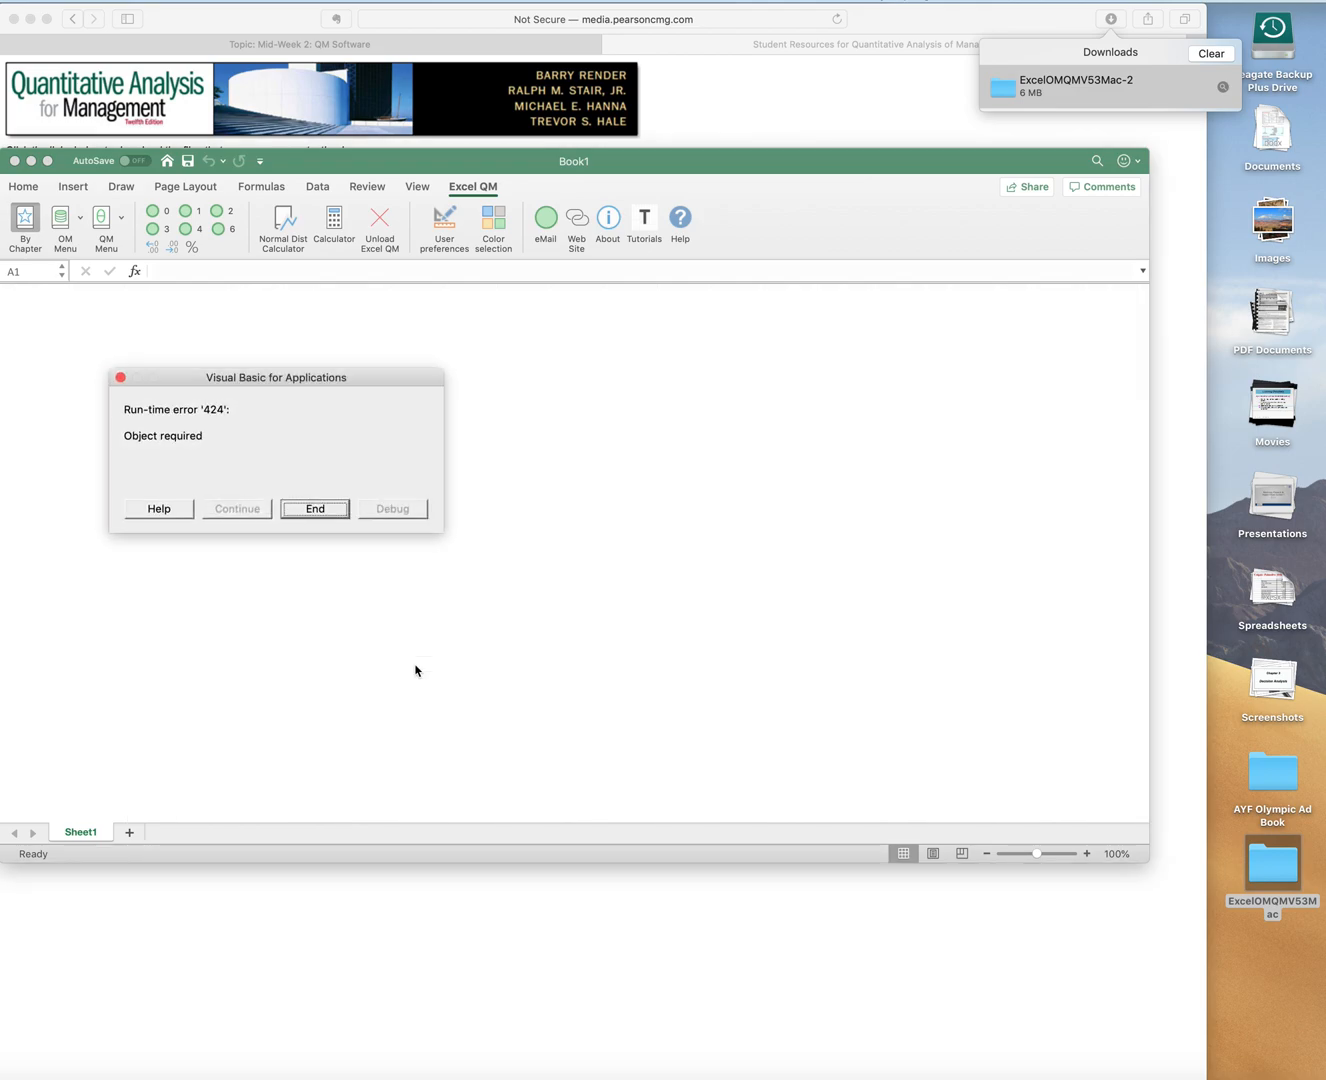
left_click(322, 507)
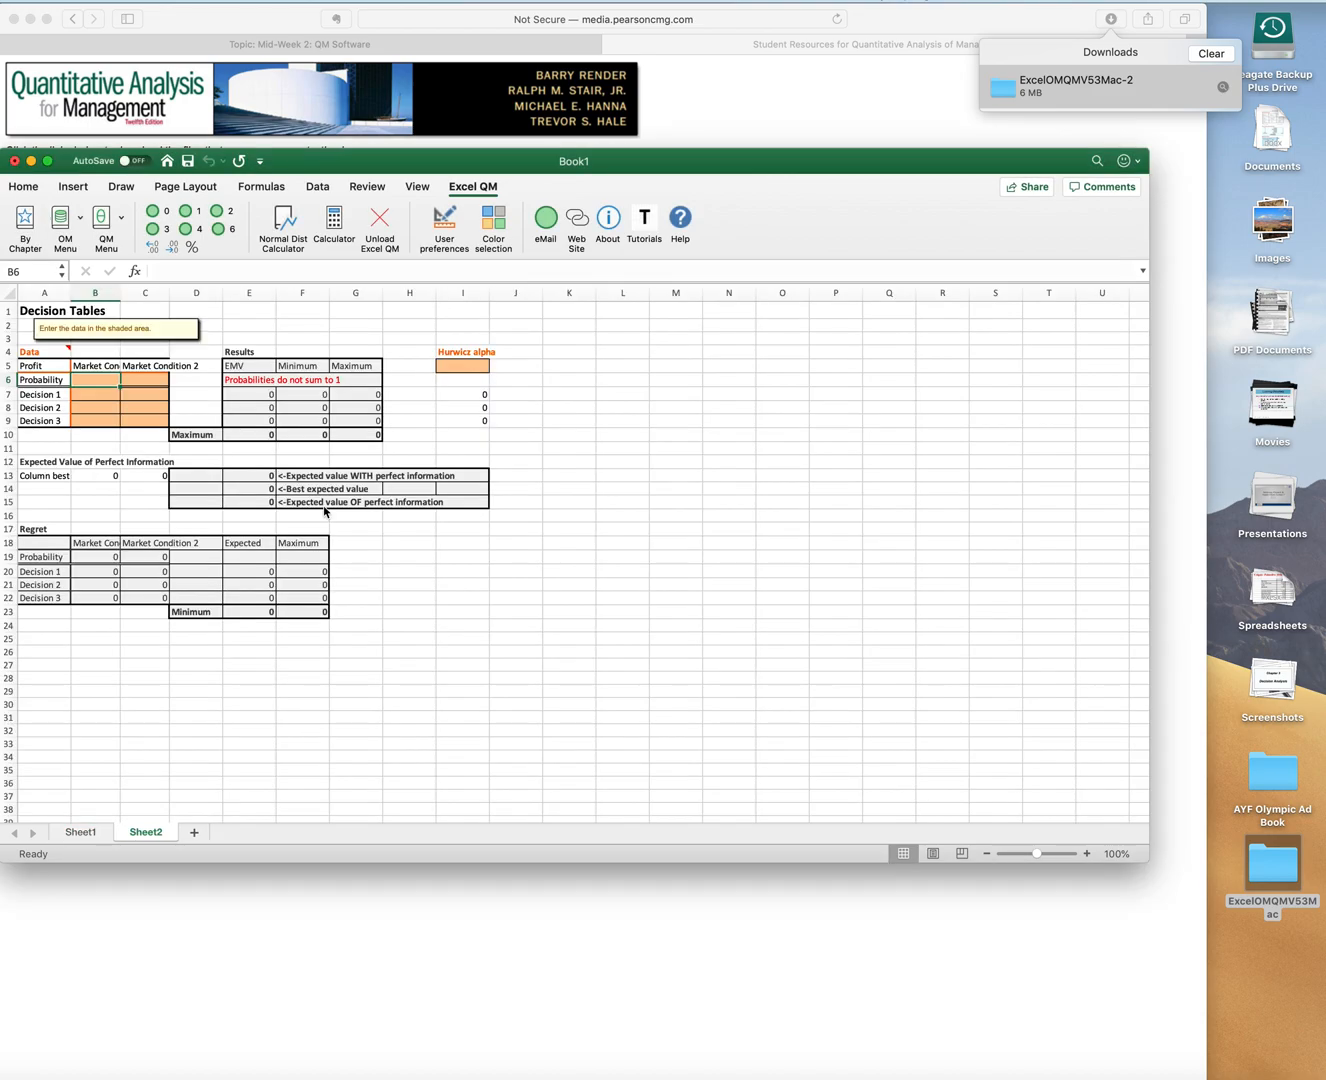
Fit columns B and C to their contents and rename the market condition headings Favorable Market and Unfavorable Market
double_click(120, 291)
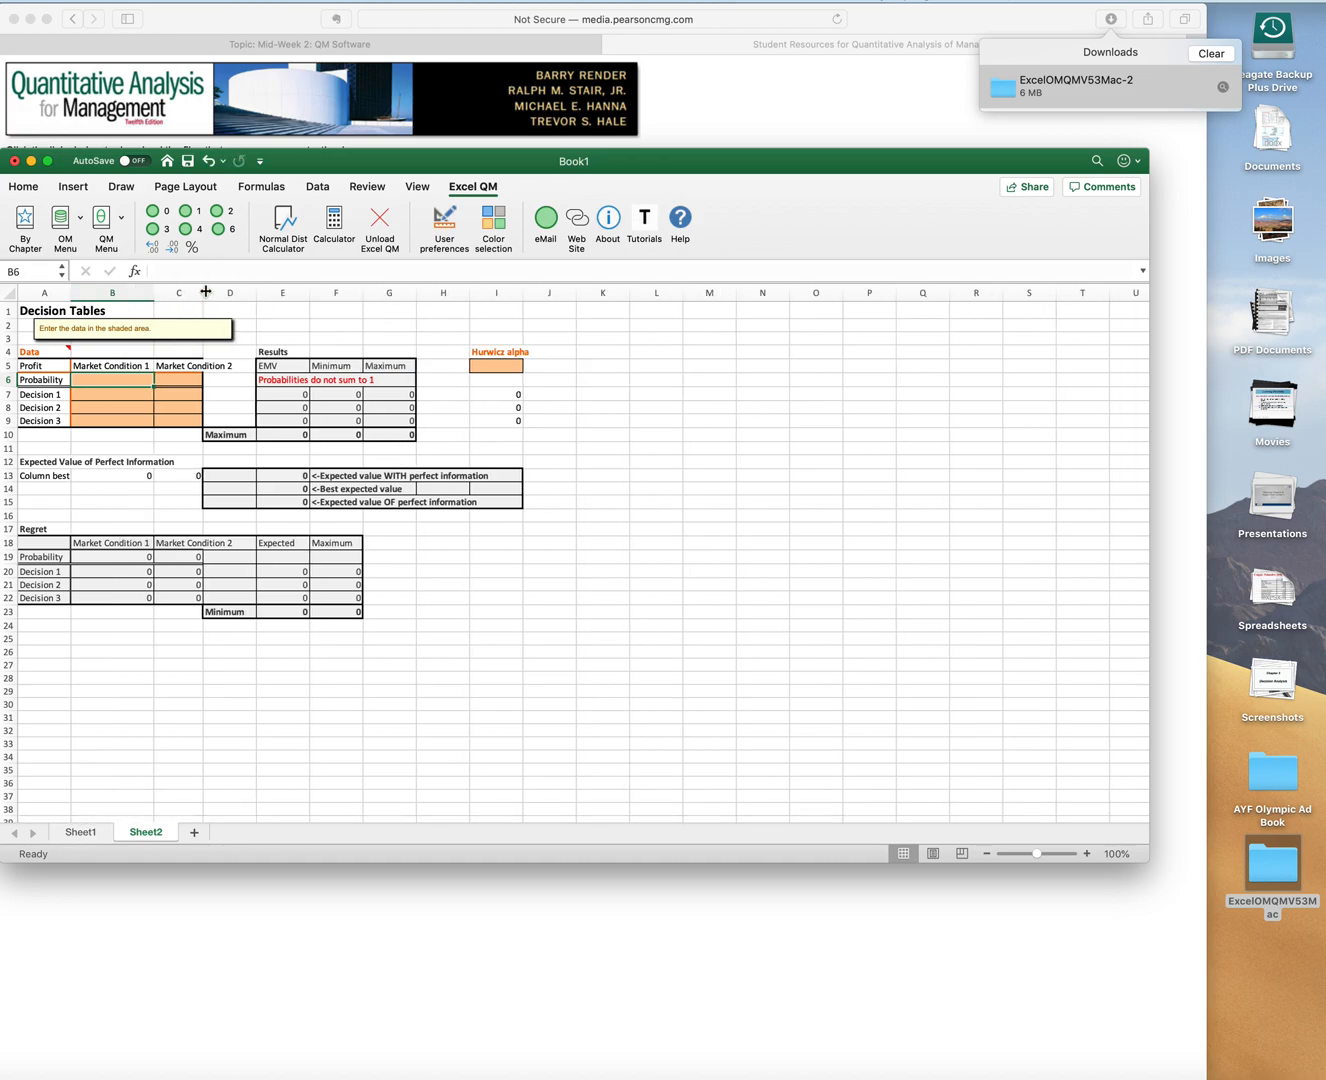
double_click(205, 291)
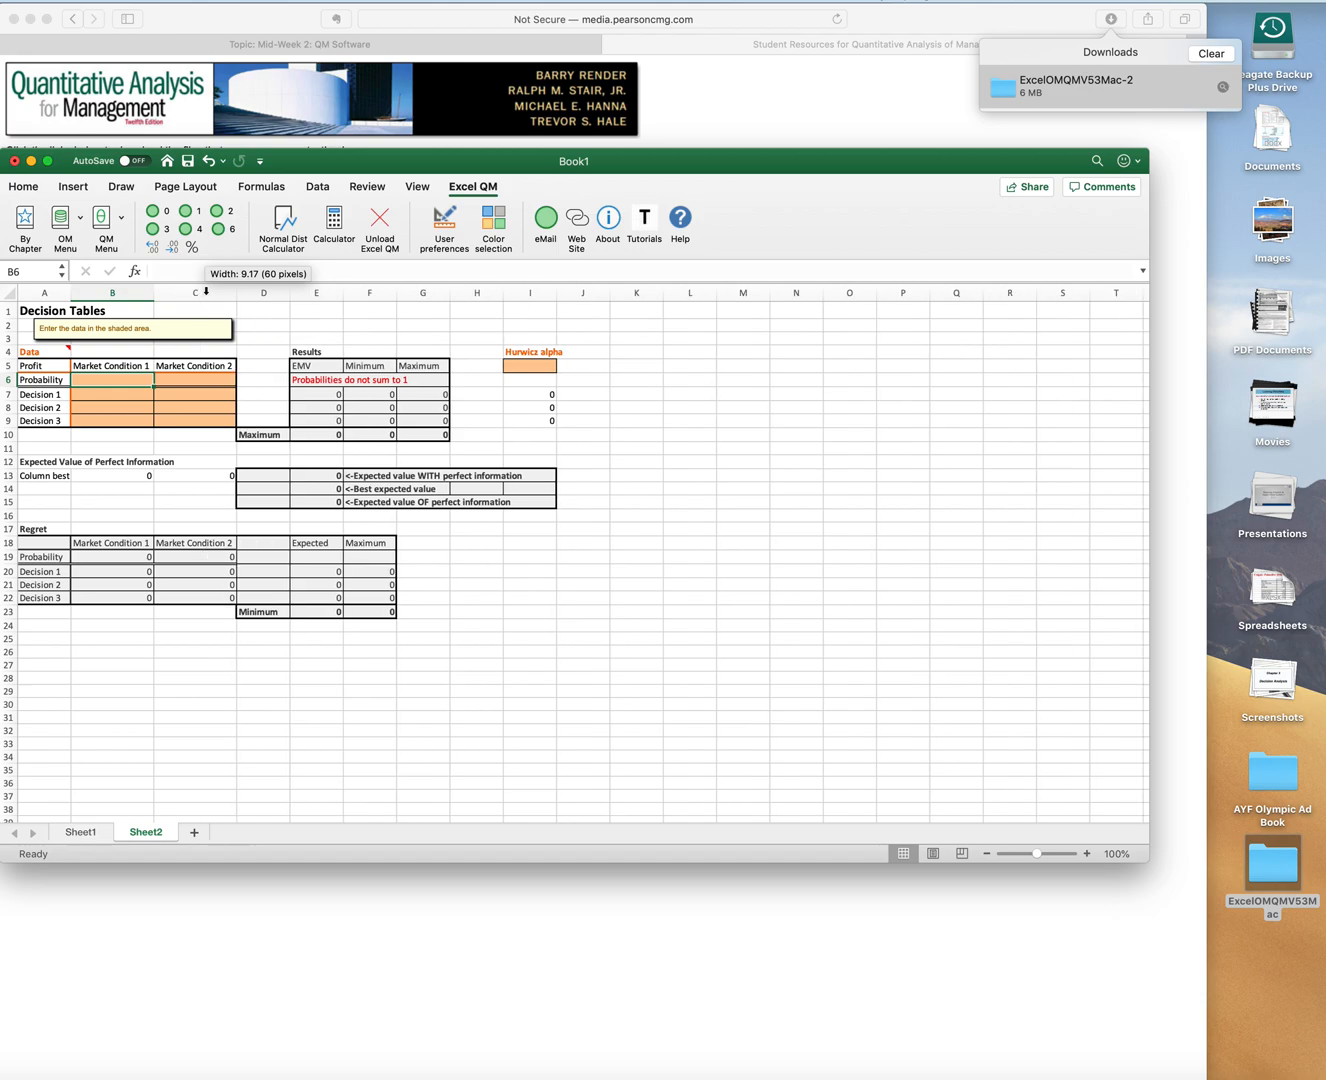
left_click(134, 368)
type("Favorable ")
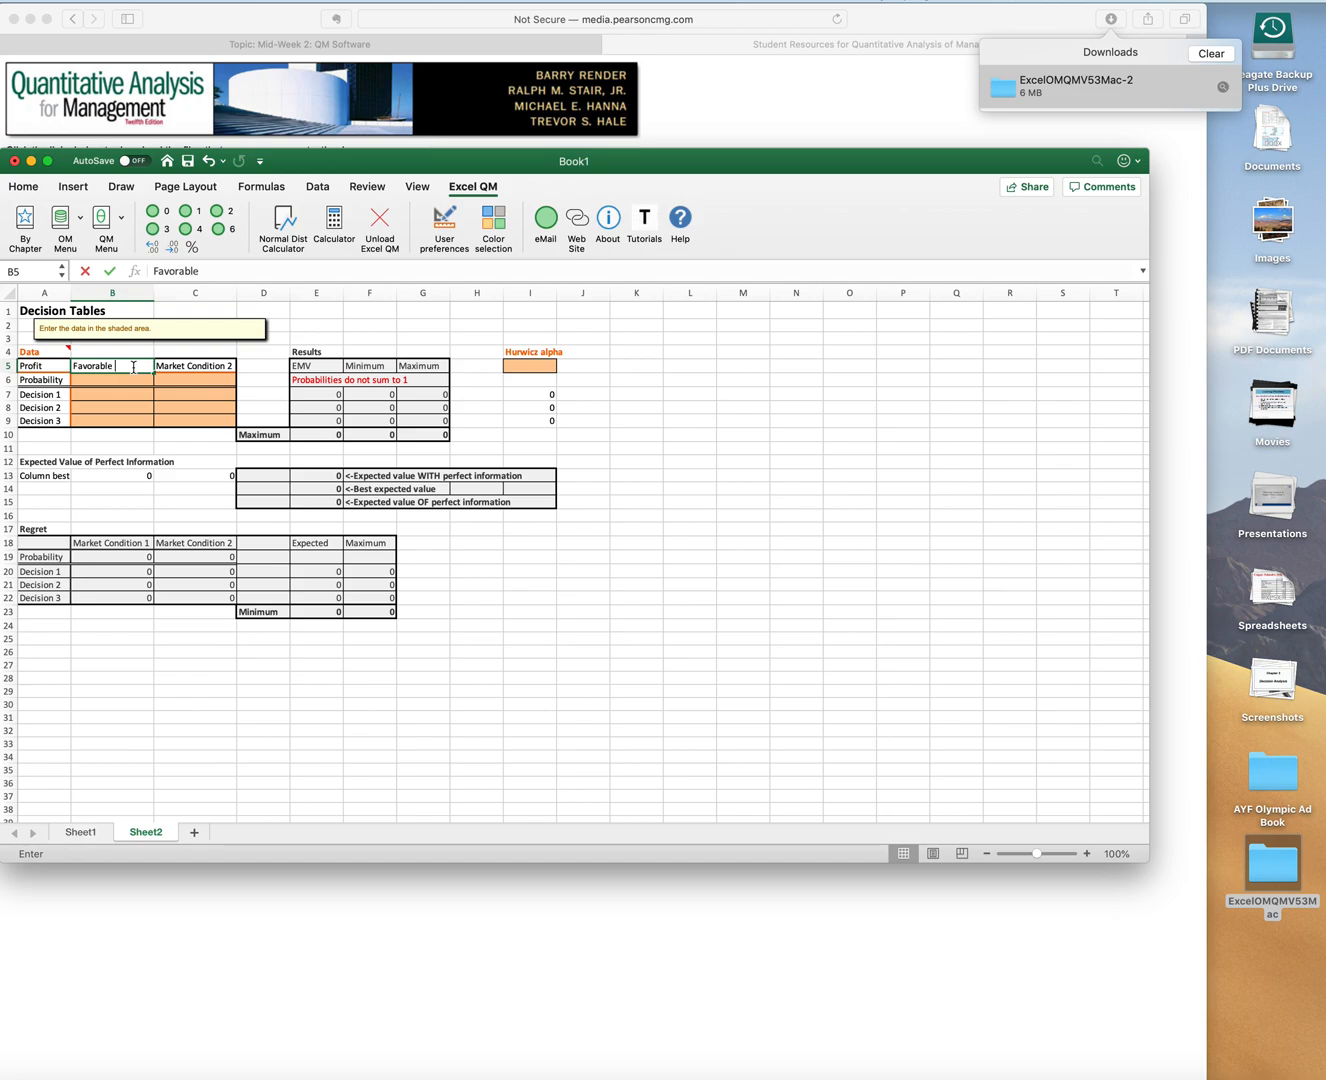
type("Market")
key("Tab")
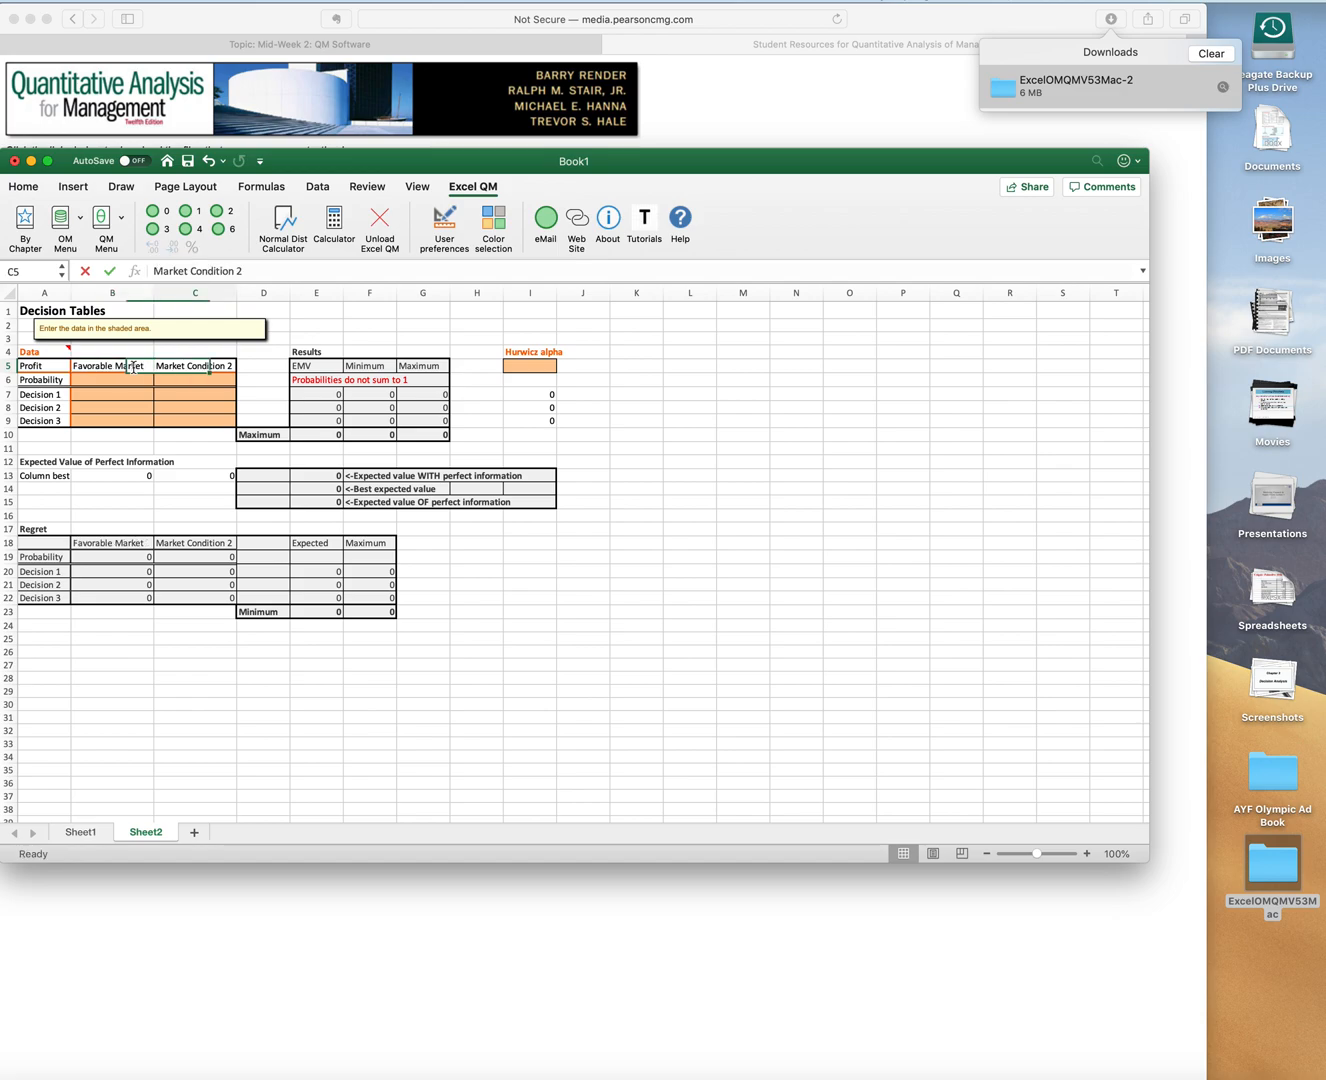
type("Unfora")
key("BackSpace")
key("BackSpace")
key("BackSpace")
type("avorable Market")
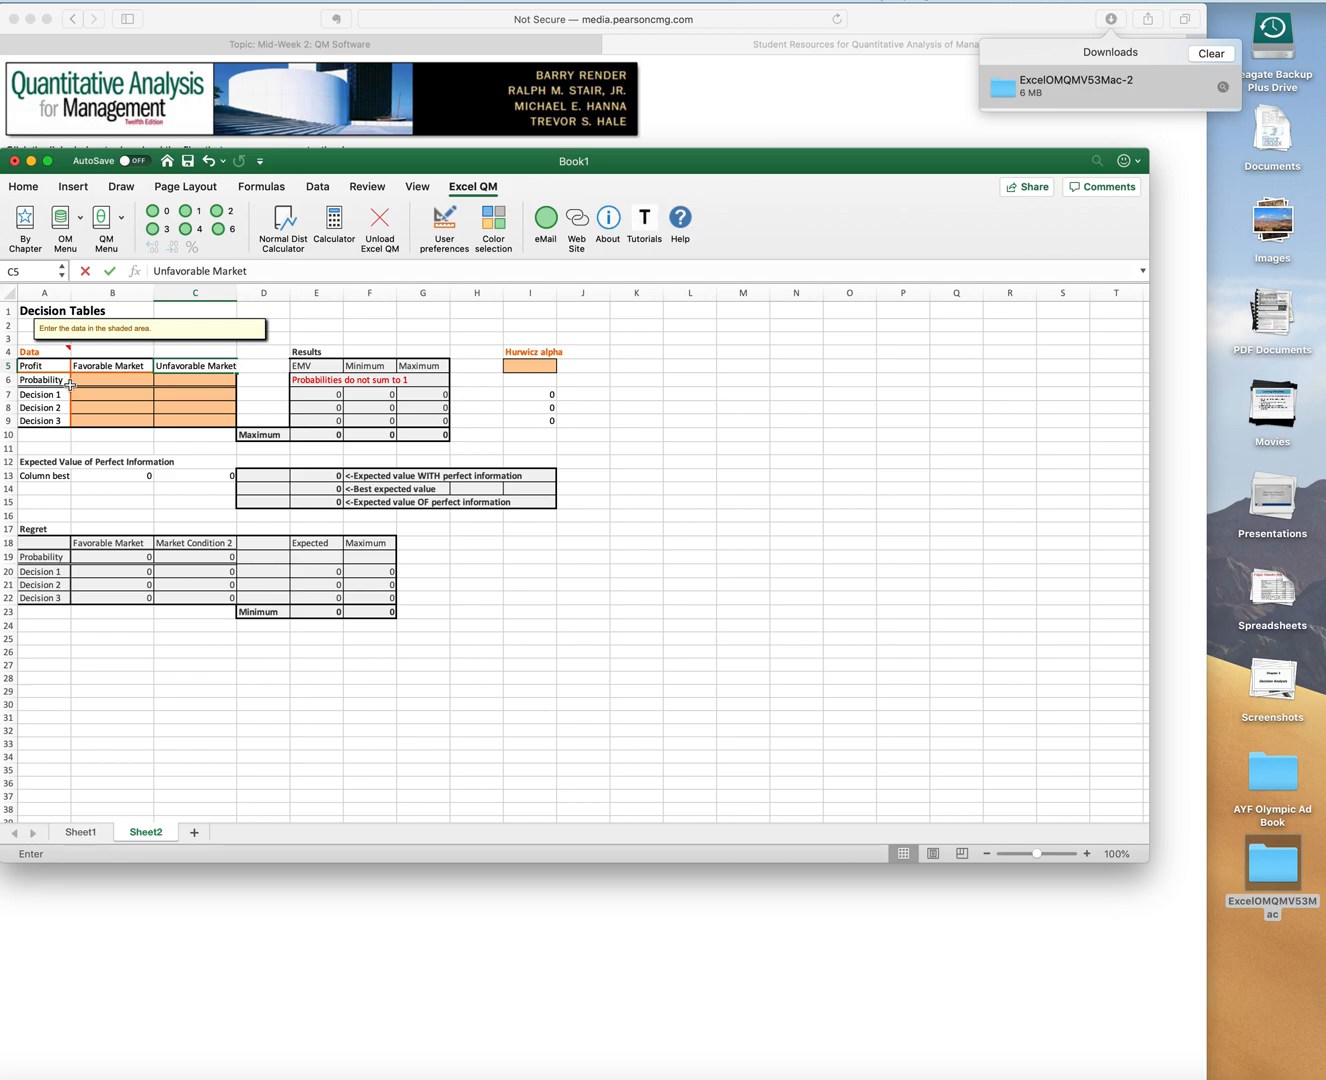
Rename the three decisions in A7:A9 as Large Plant, Small Plant and Do Nothing
left_click(47, 406)
left_click(47, 393)
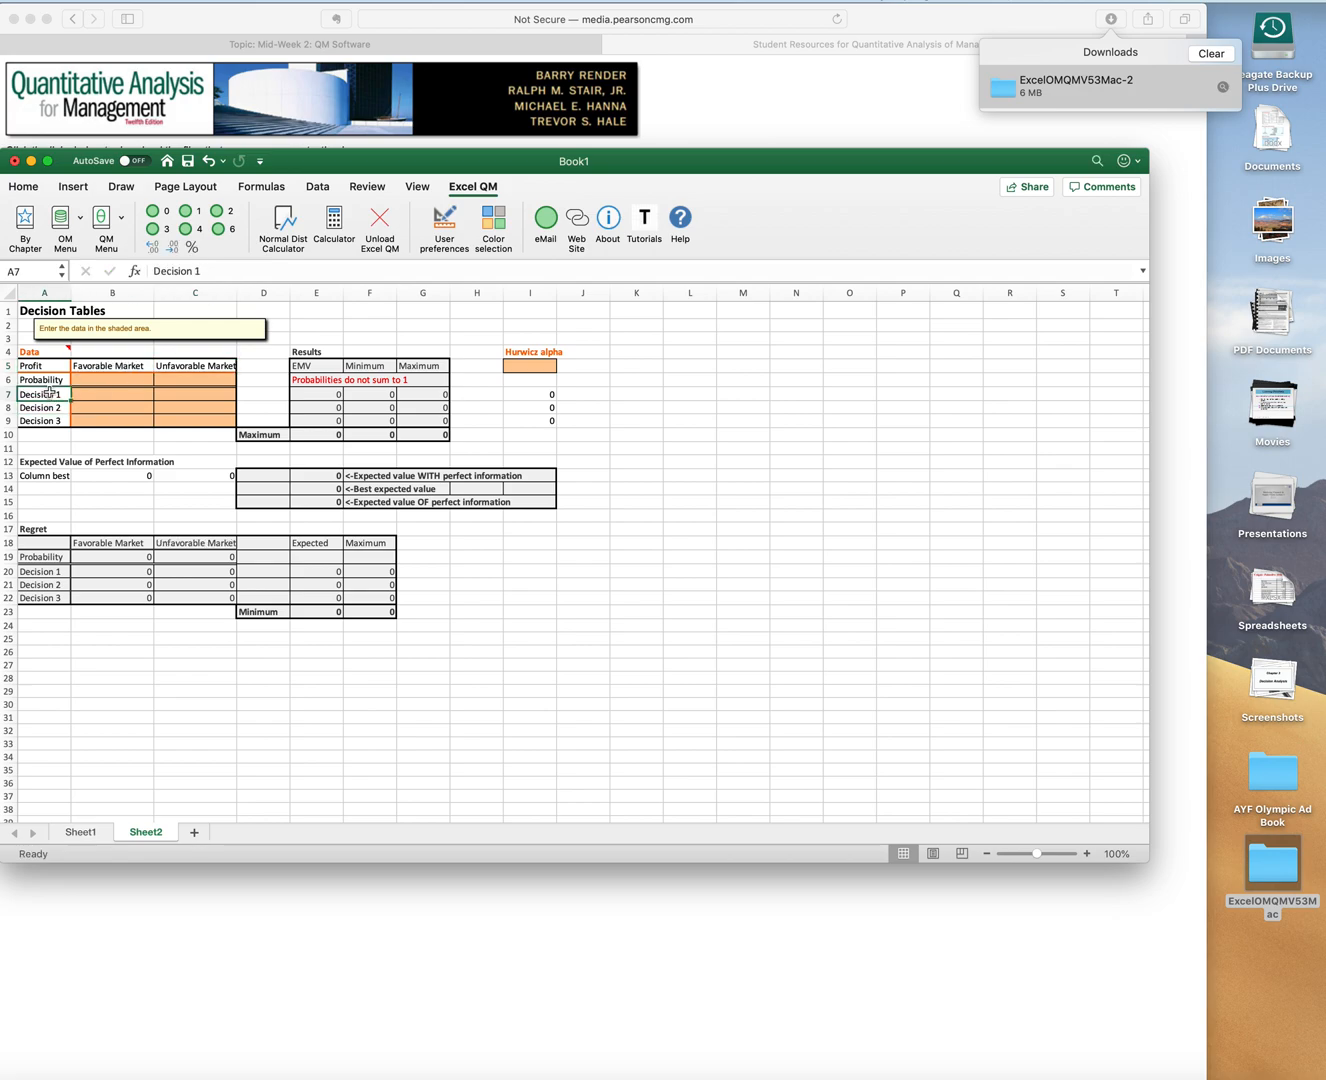
type("Large Plant")
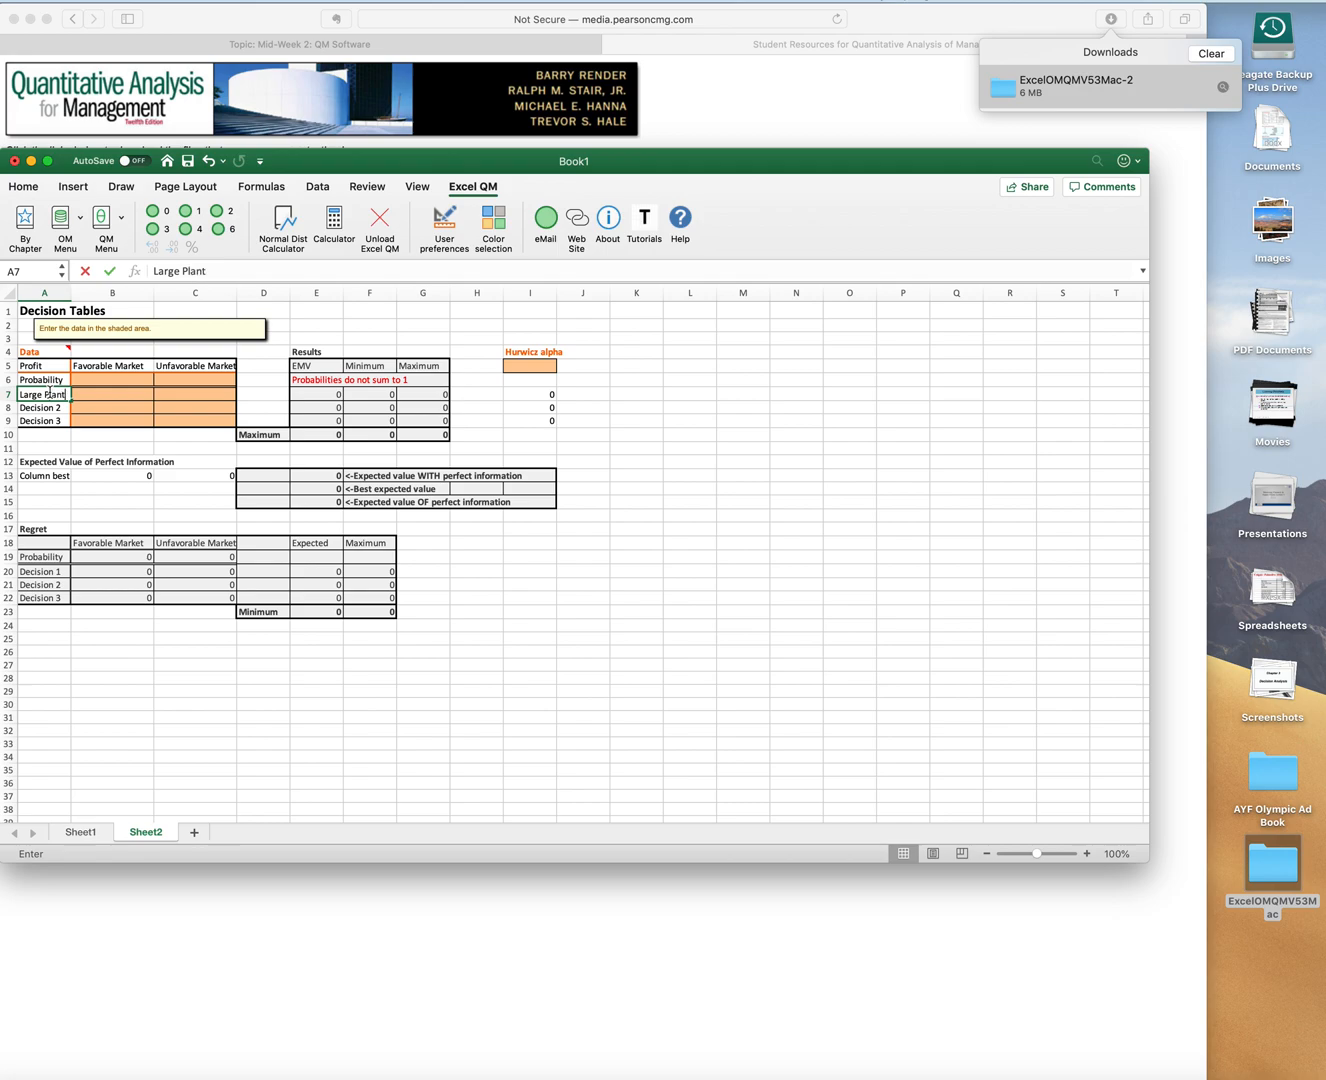
left_click(48, 407)
type("Small Plant")
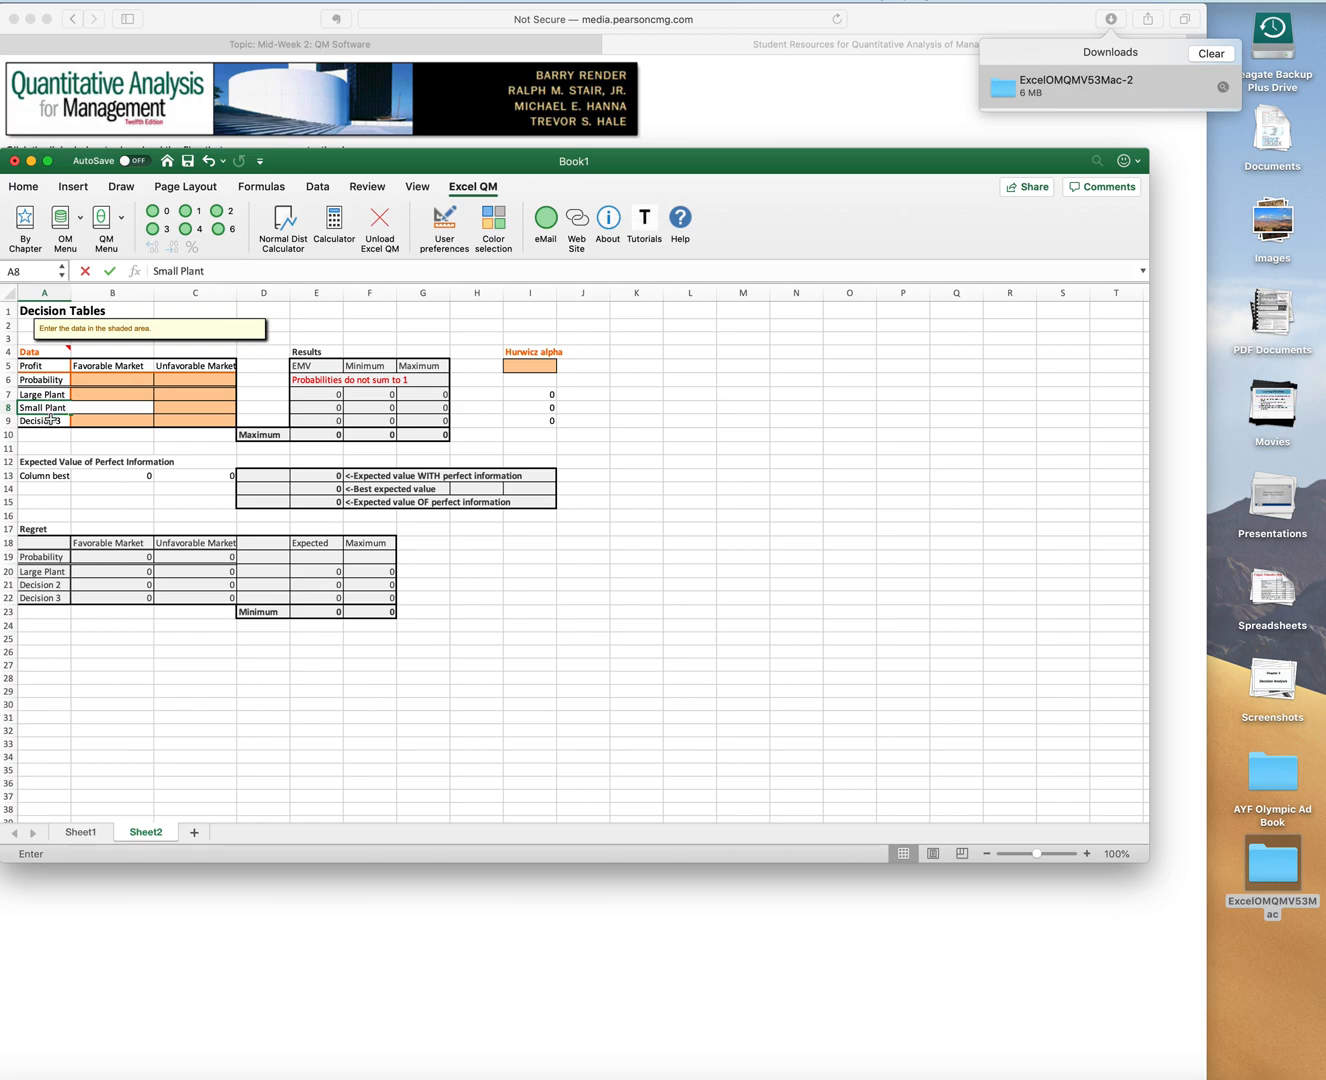
left_click(50, 419)
type("Do")
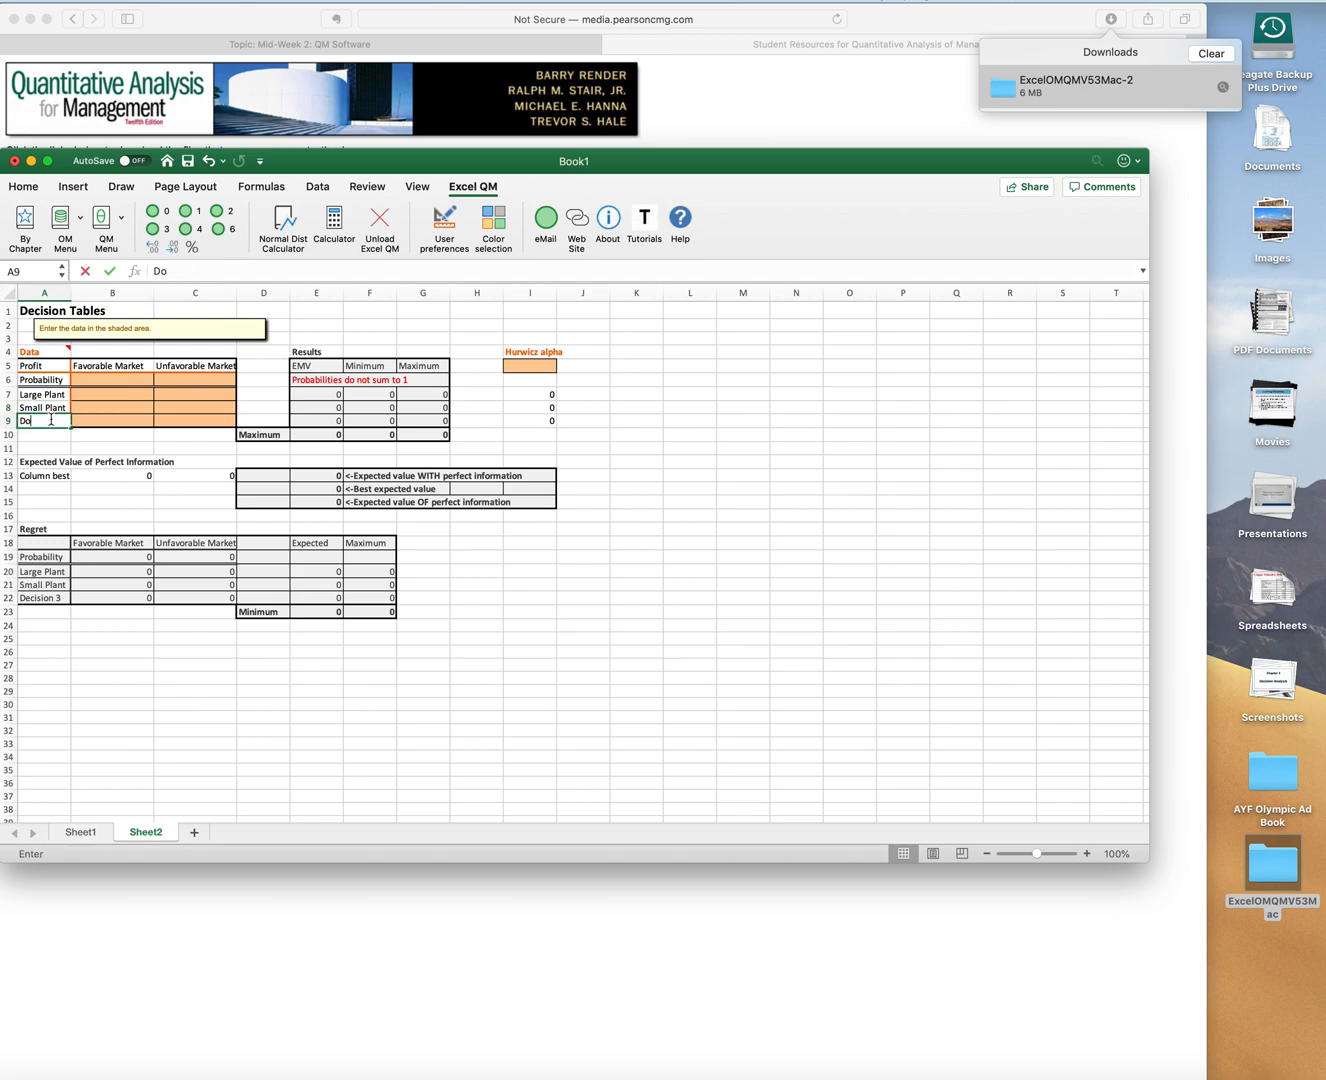
type(" Nothing")
Enter the Large Plant payoffs: 200000 for the favorable market and -180000 for the unfavorable market
left_click(106, 393)
type("200")
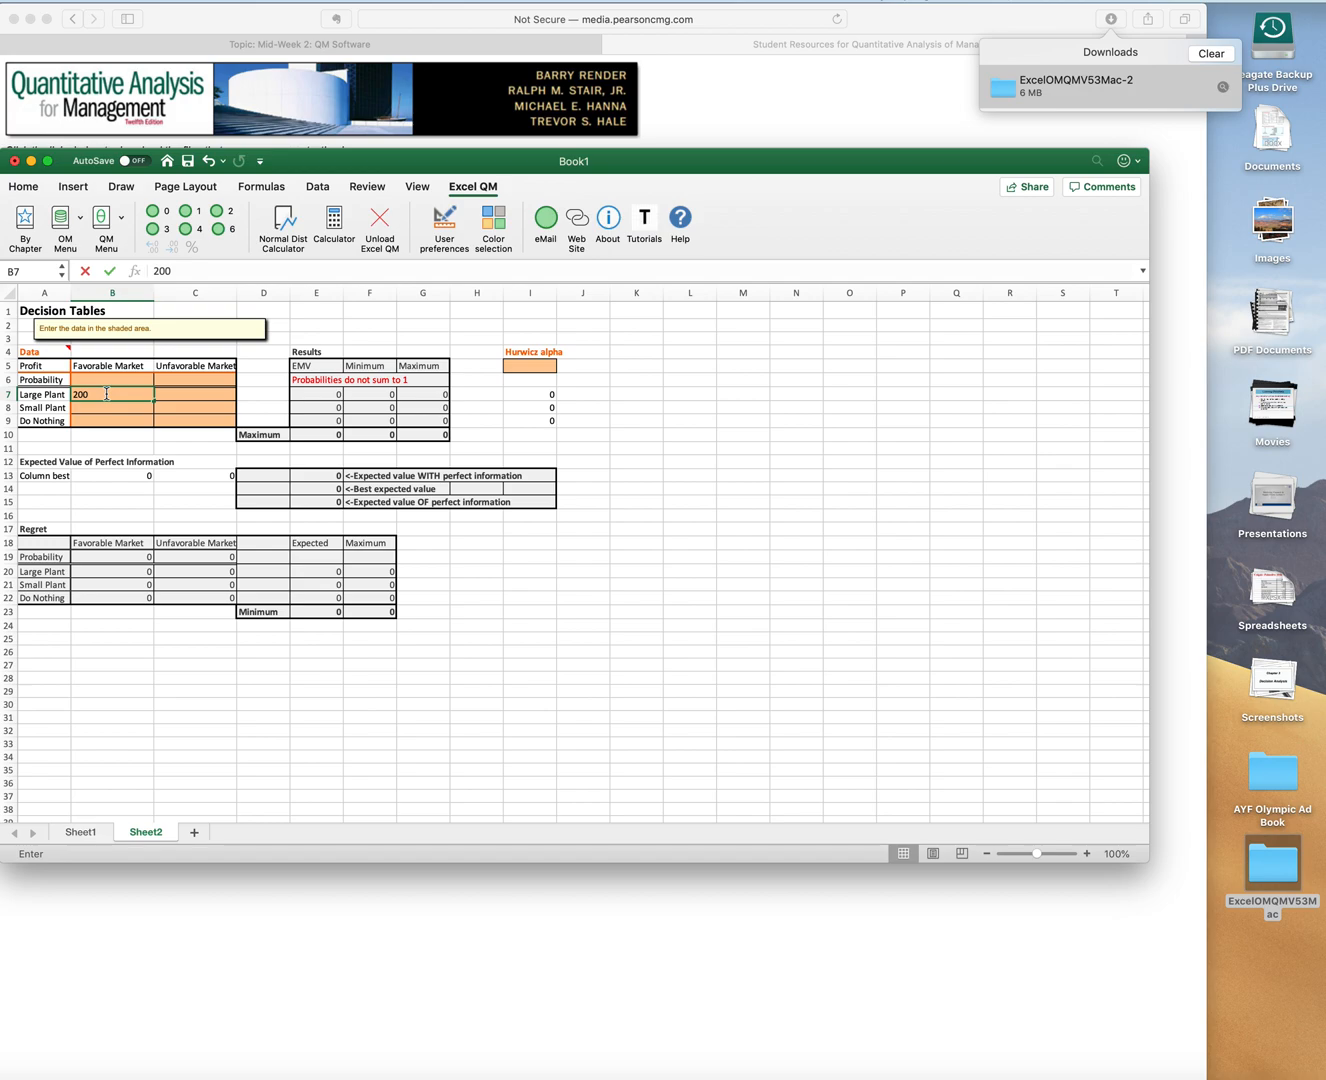
type("000")
key("Tab")
type("-180")
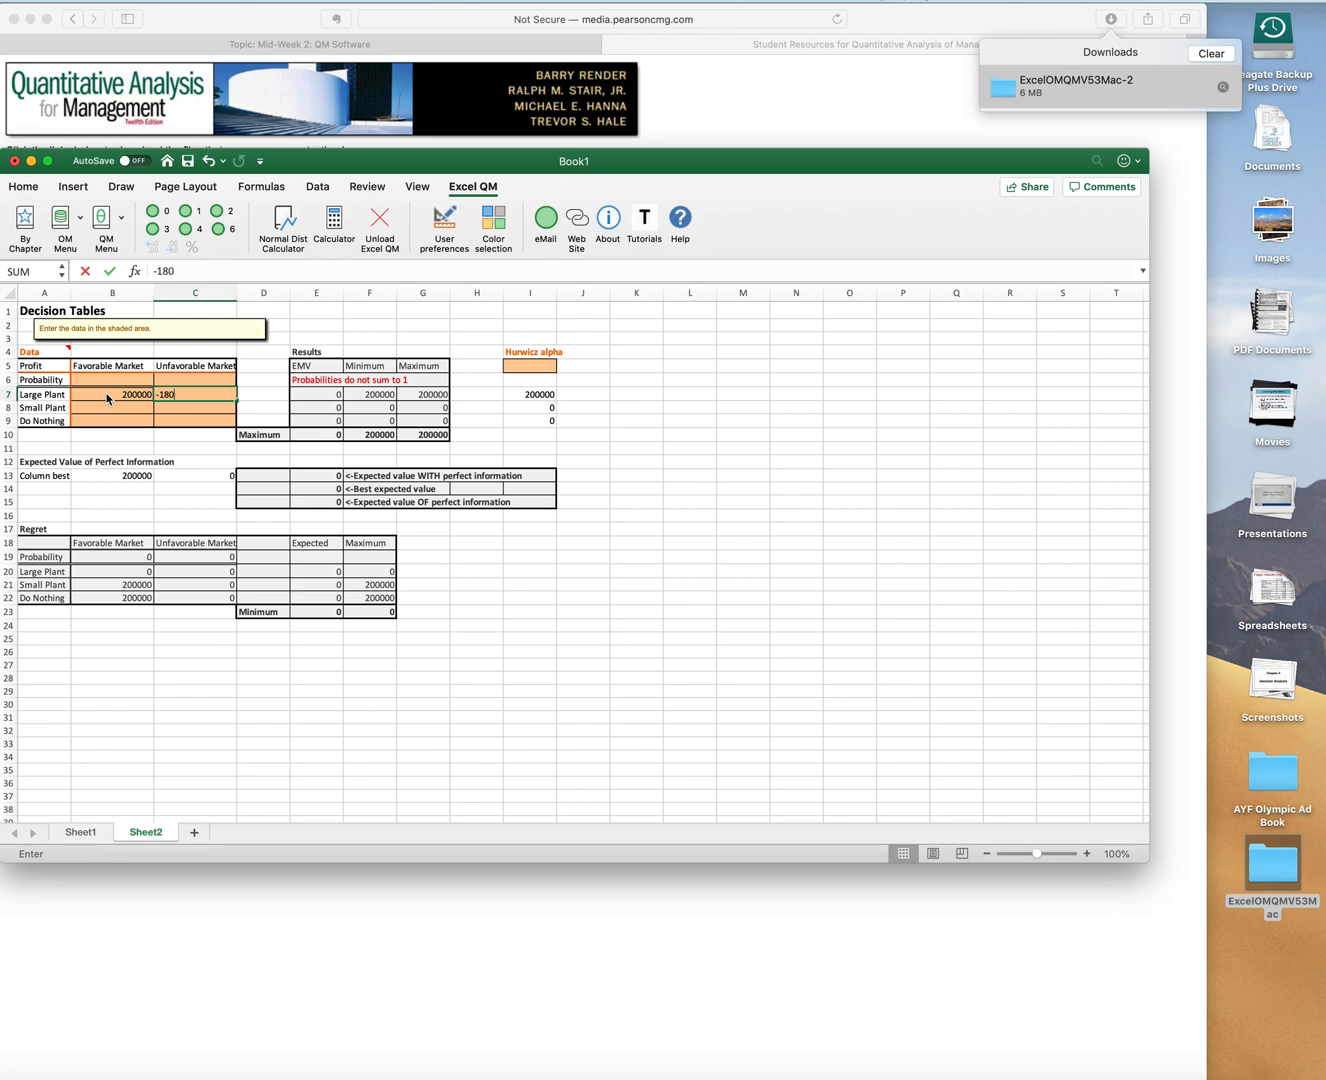
type("000")
key("Return")
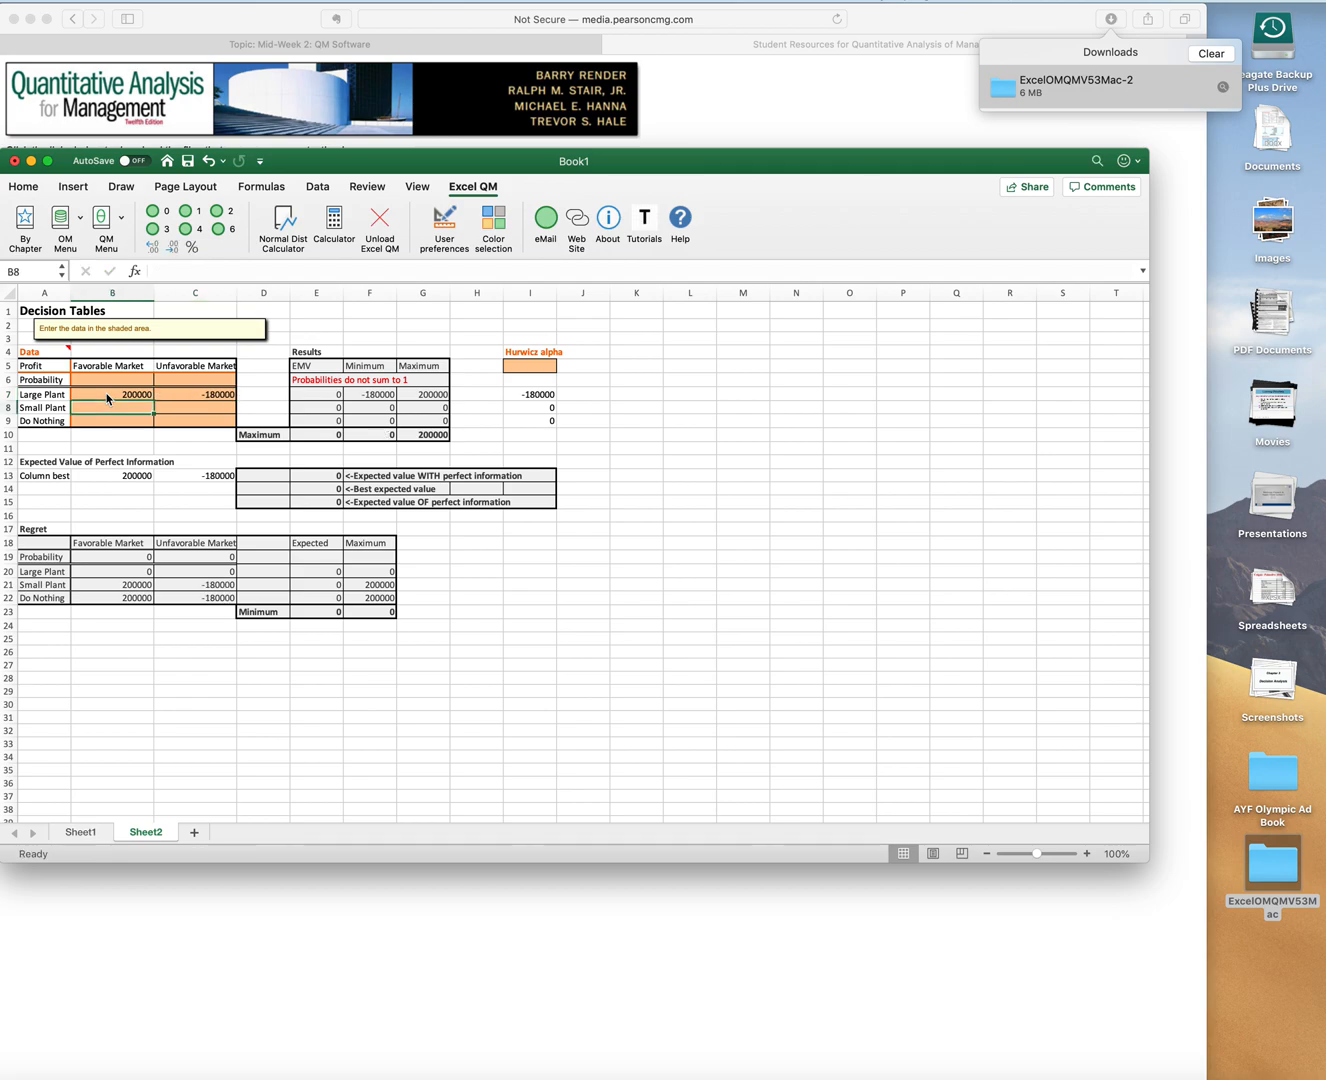
Enter the Small Plant payoffs: 100000 for the favorable market and -20000 for the unfavorable market
type("100000")
key("Tab")
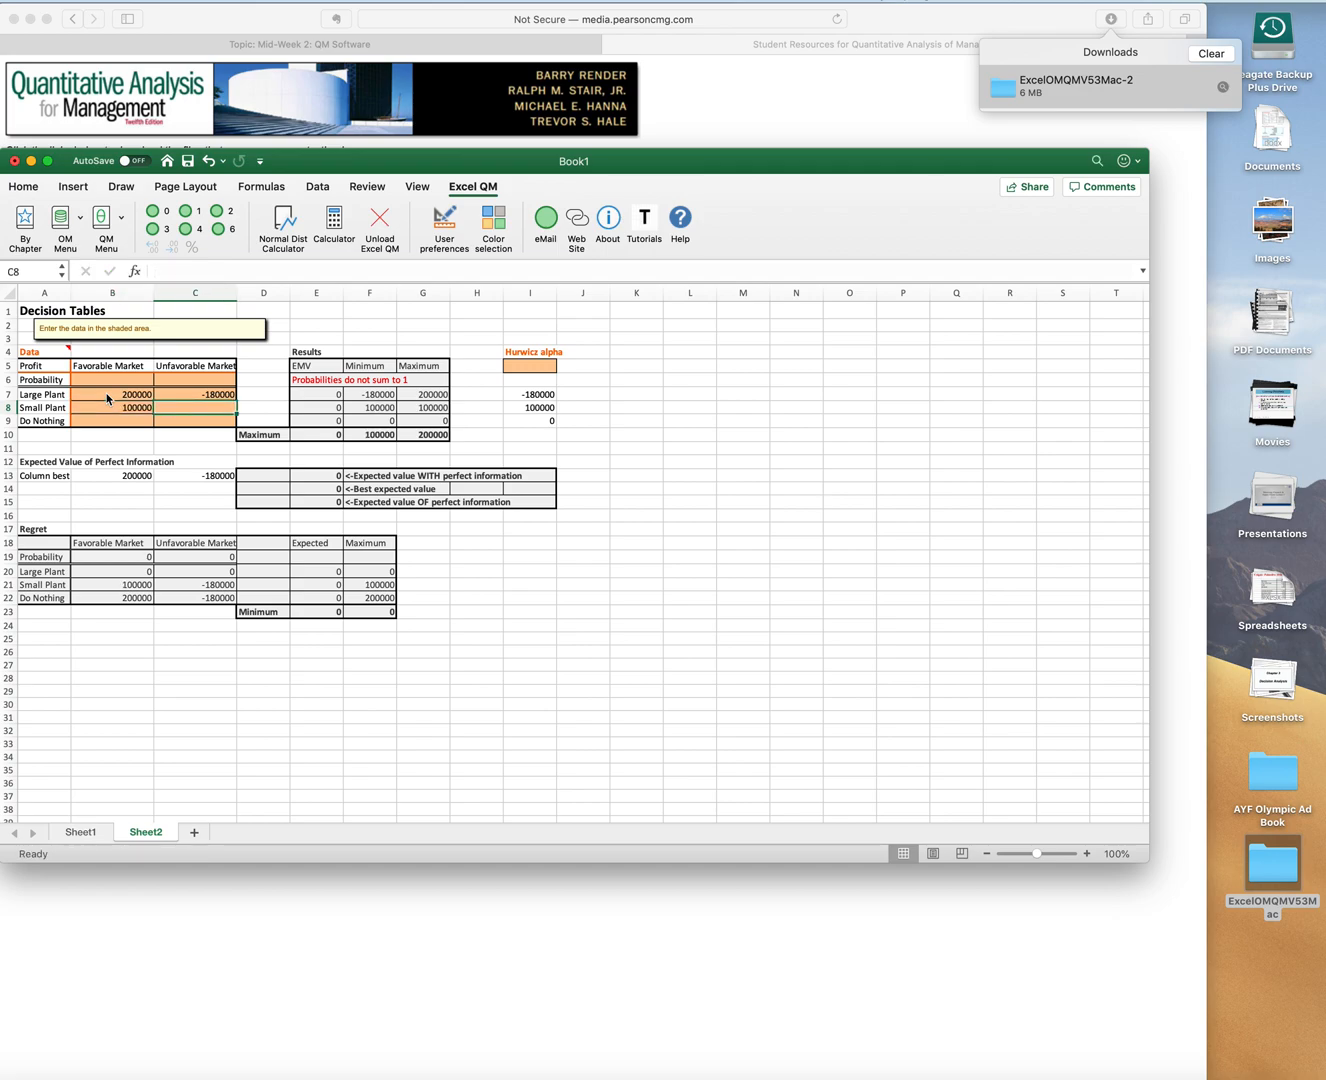
type("-20000")
key("Tab")
key("Tab")
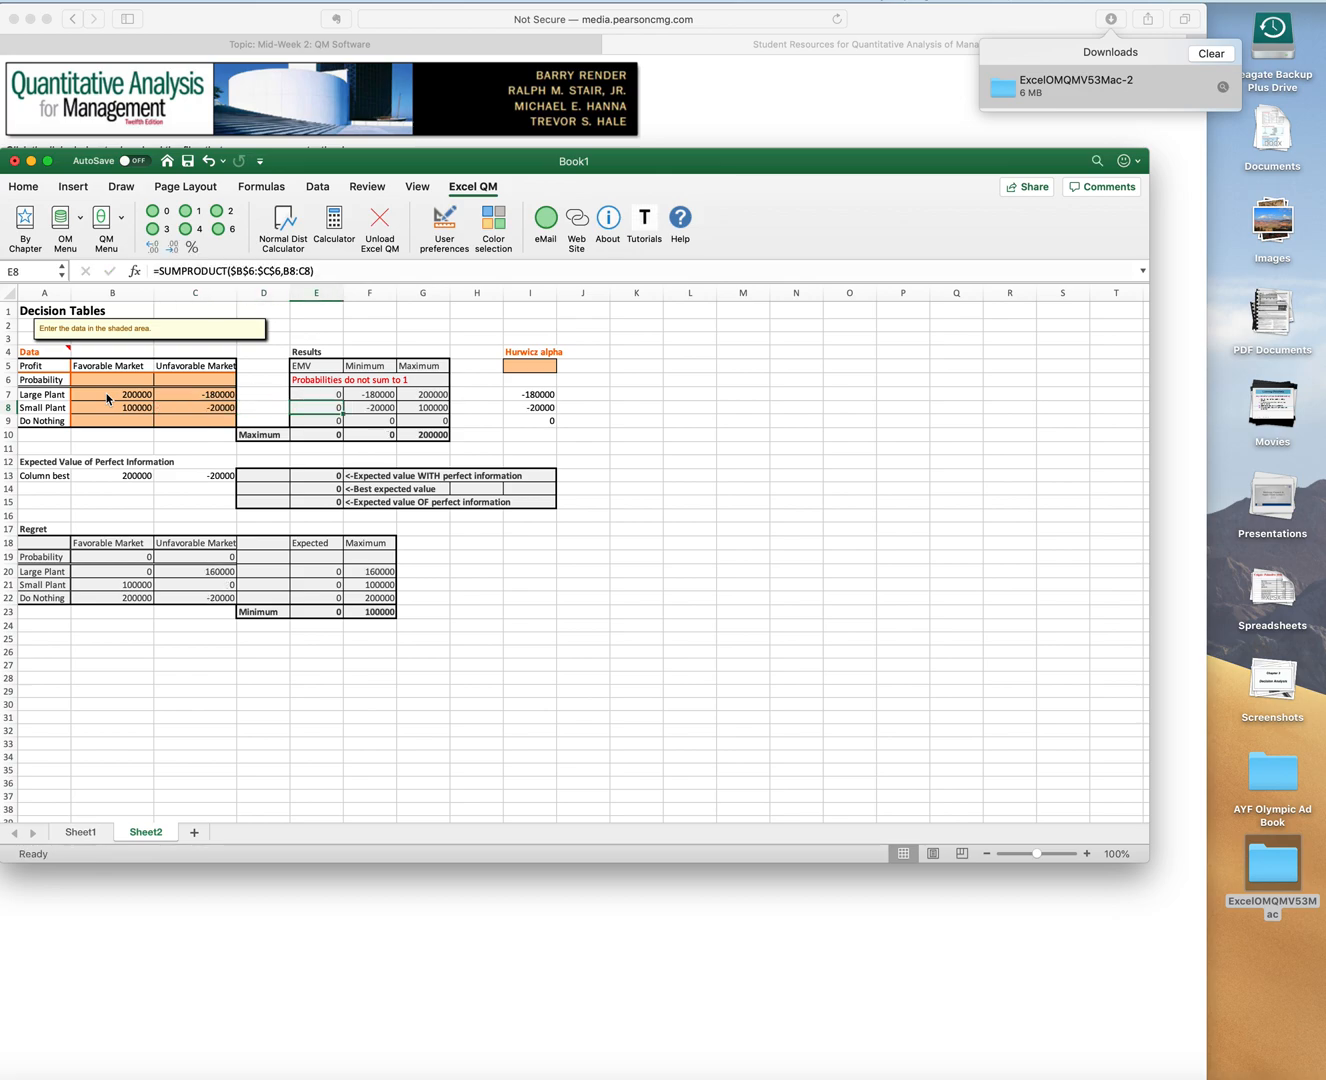
Enter 0 as the Do Nothing payoff for both the favorable and unfavorable markets
key("Left")
key("Left")
key("Left")
key("Down")
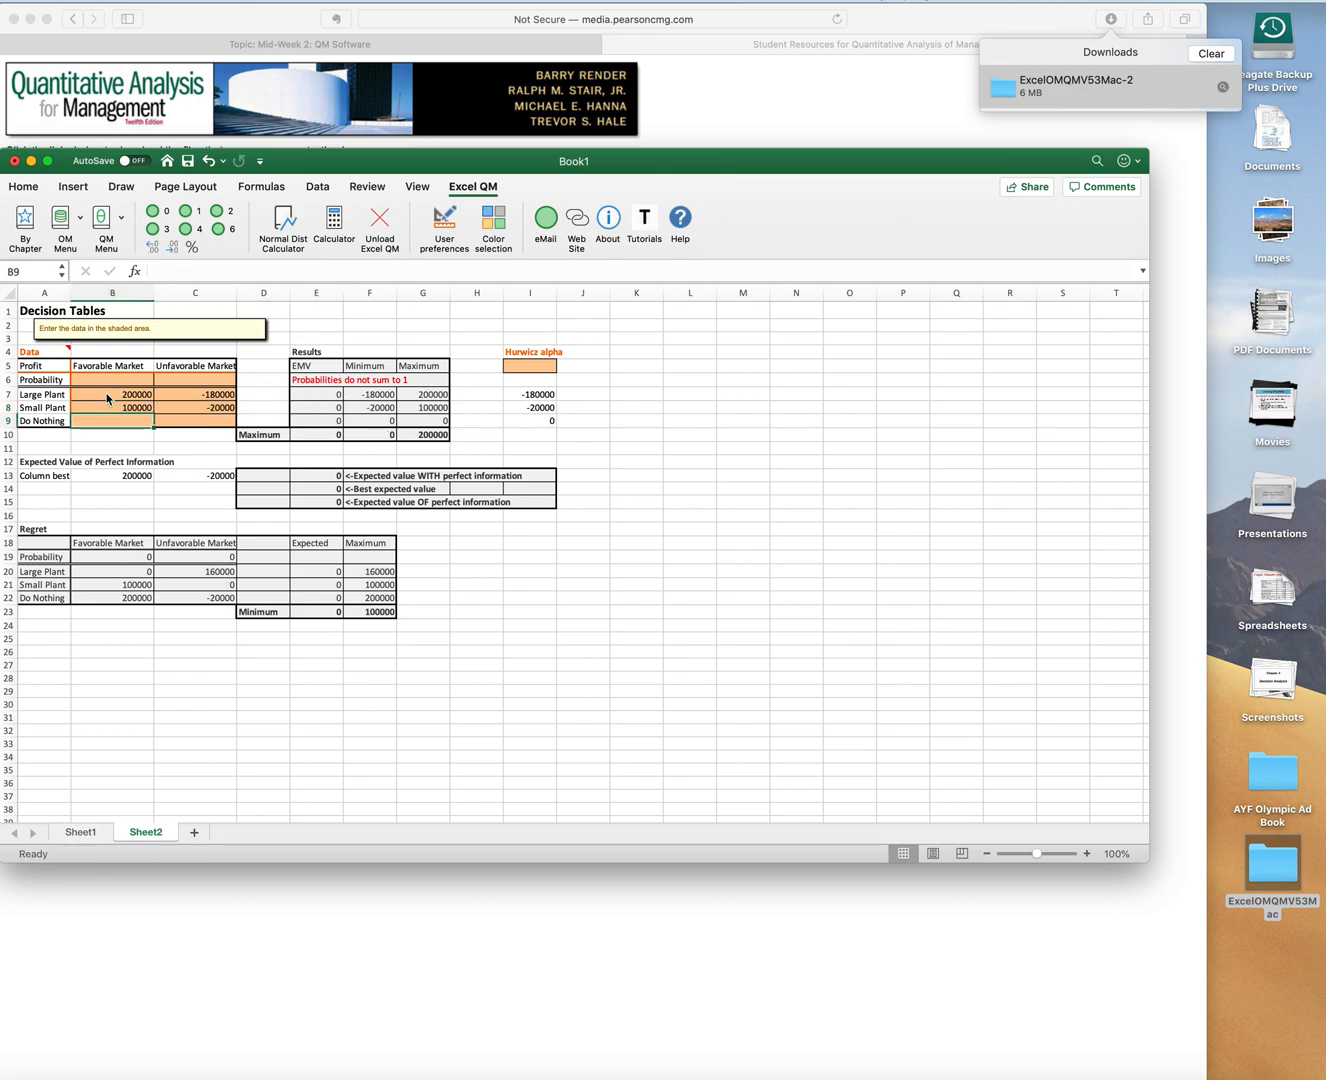
type("0")
key("Tab")
type("0")
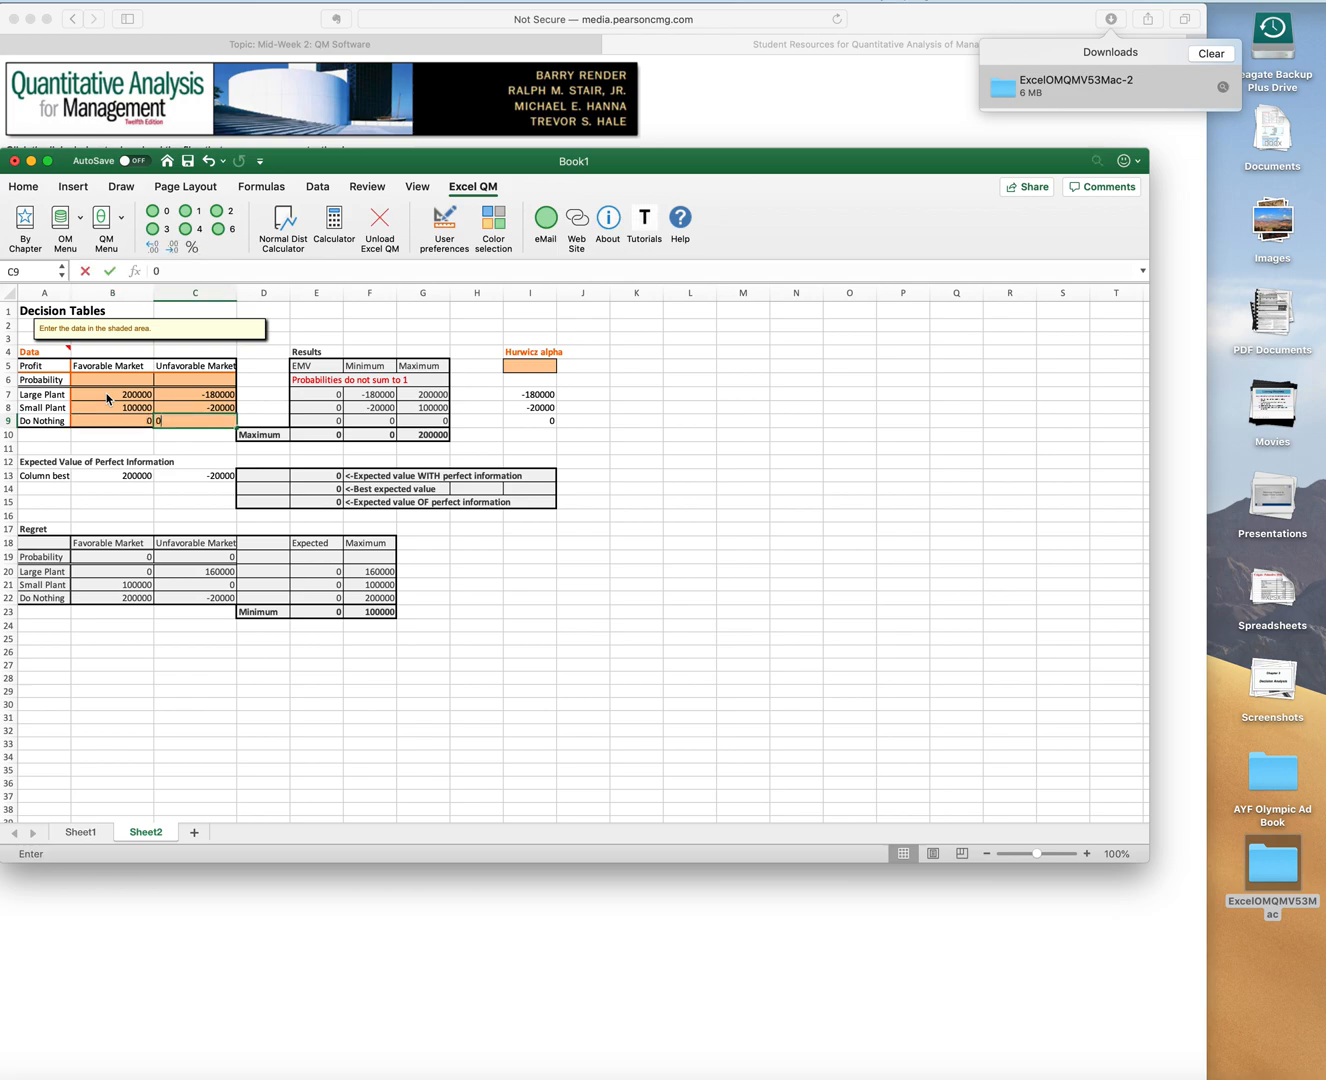
key("Tab")
Format the payoffs in B7:C9 with comma style, showing thousands separators and two decimals
left_click_drag(141, 392, 185, 418)
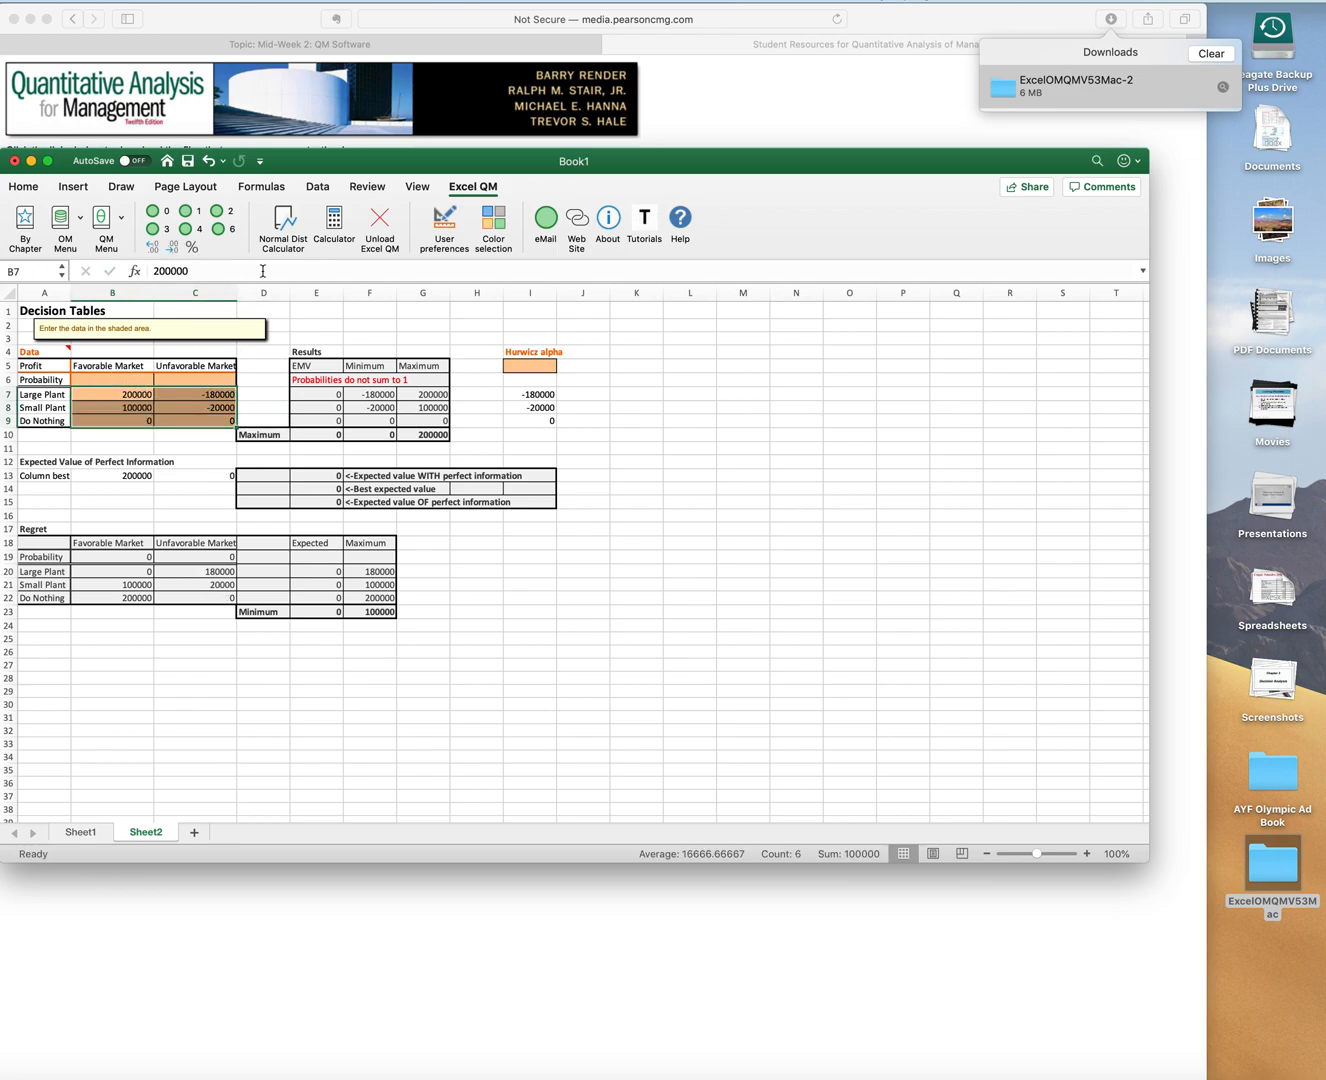
left_click(24, 188)
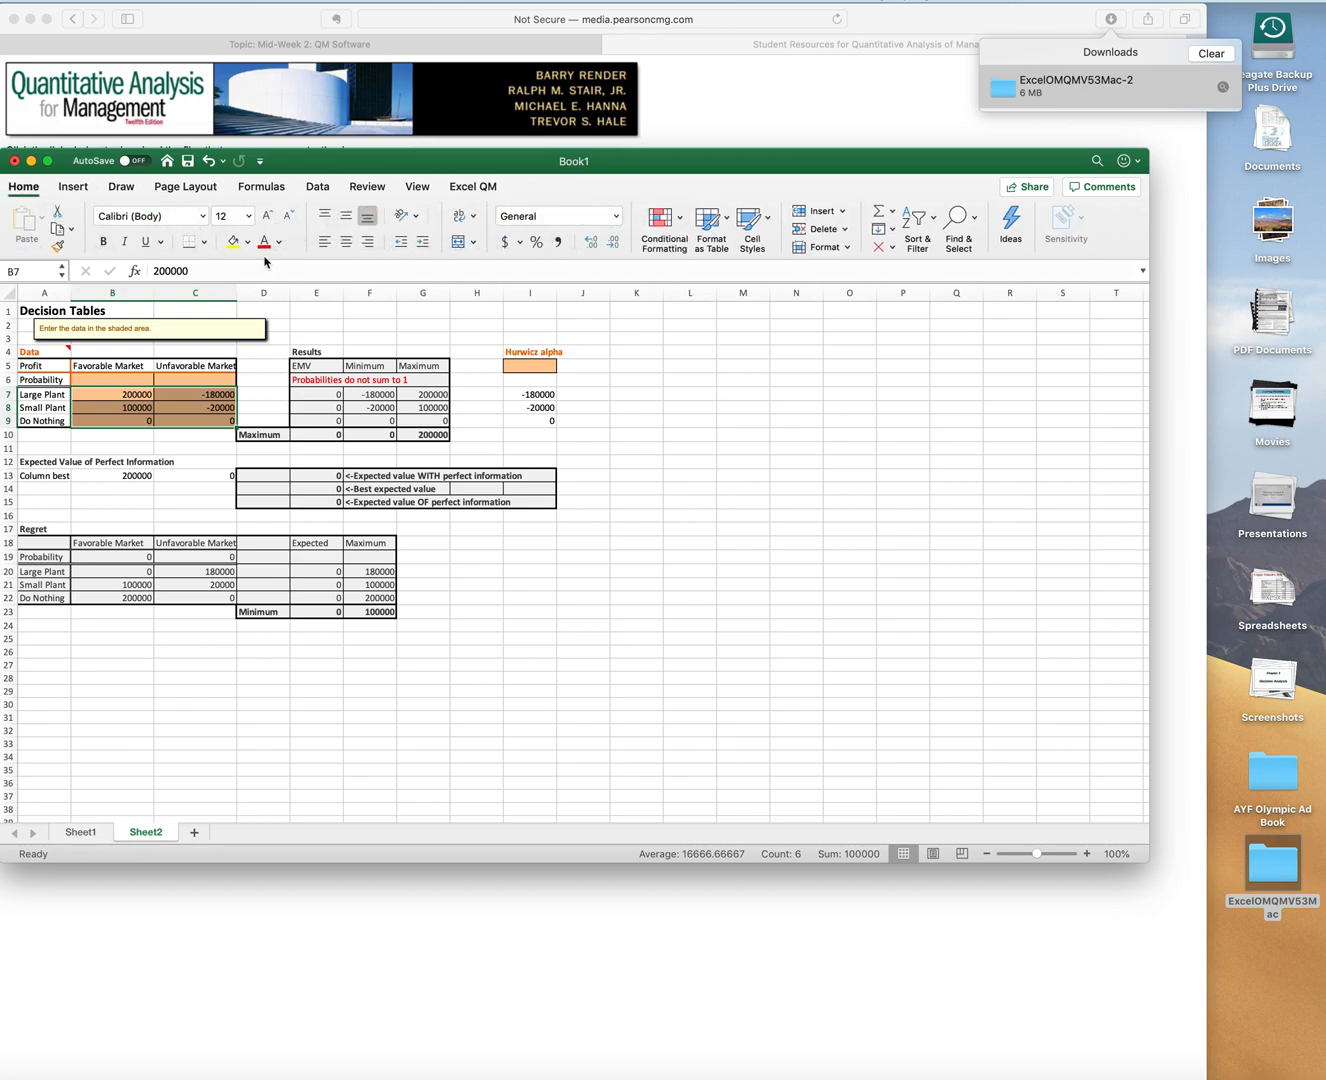
left_click(558, 241)
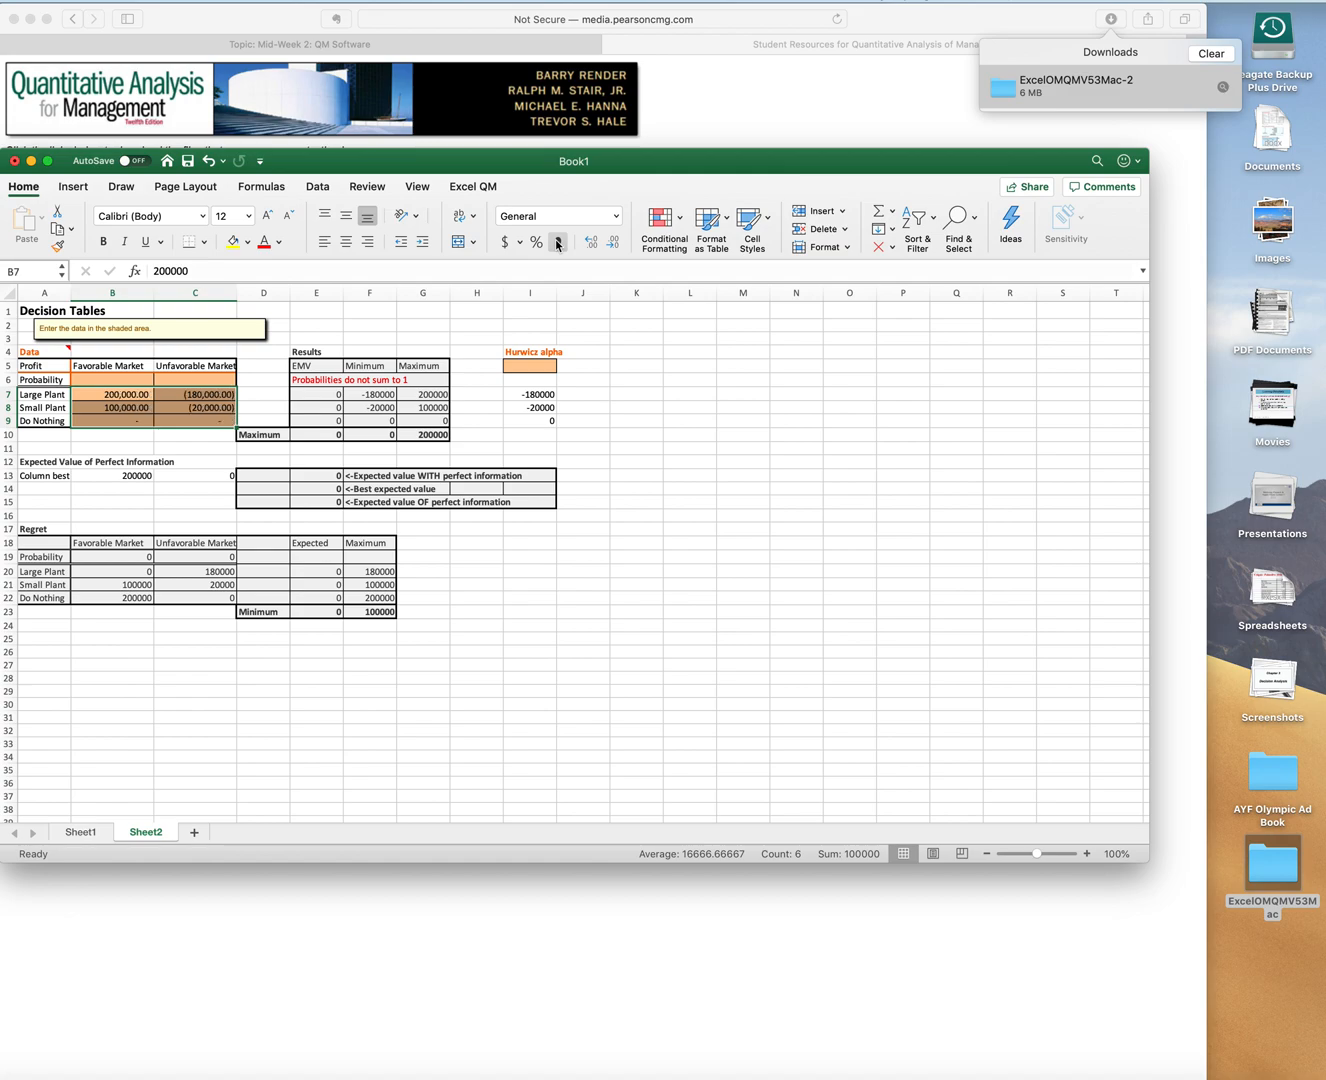
left_click(617, 246)
left_click(618, 247)
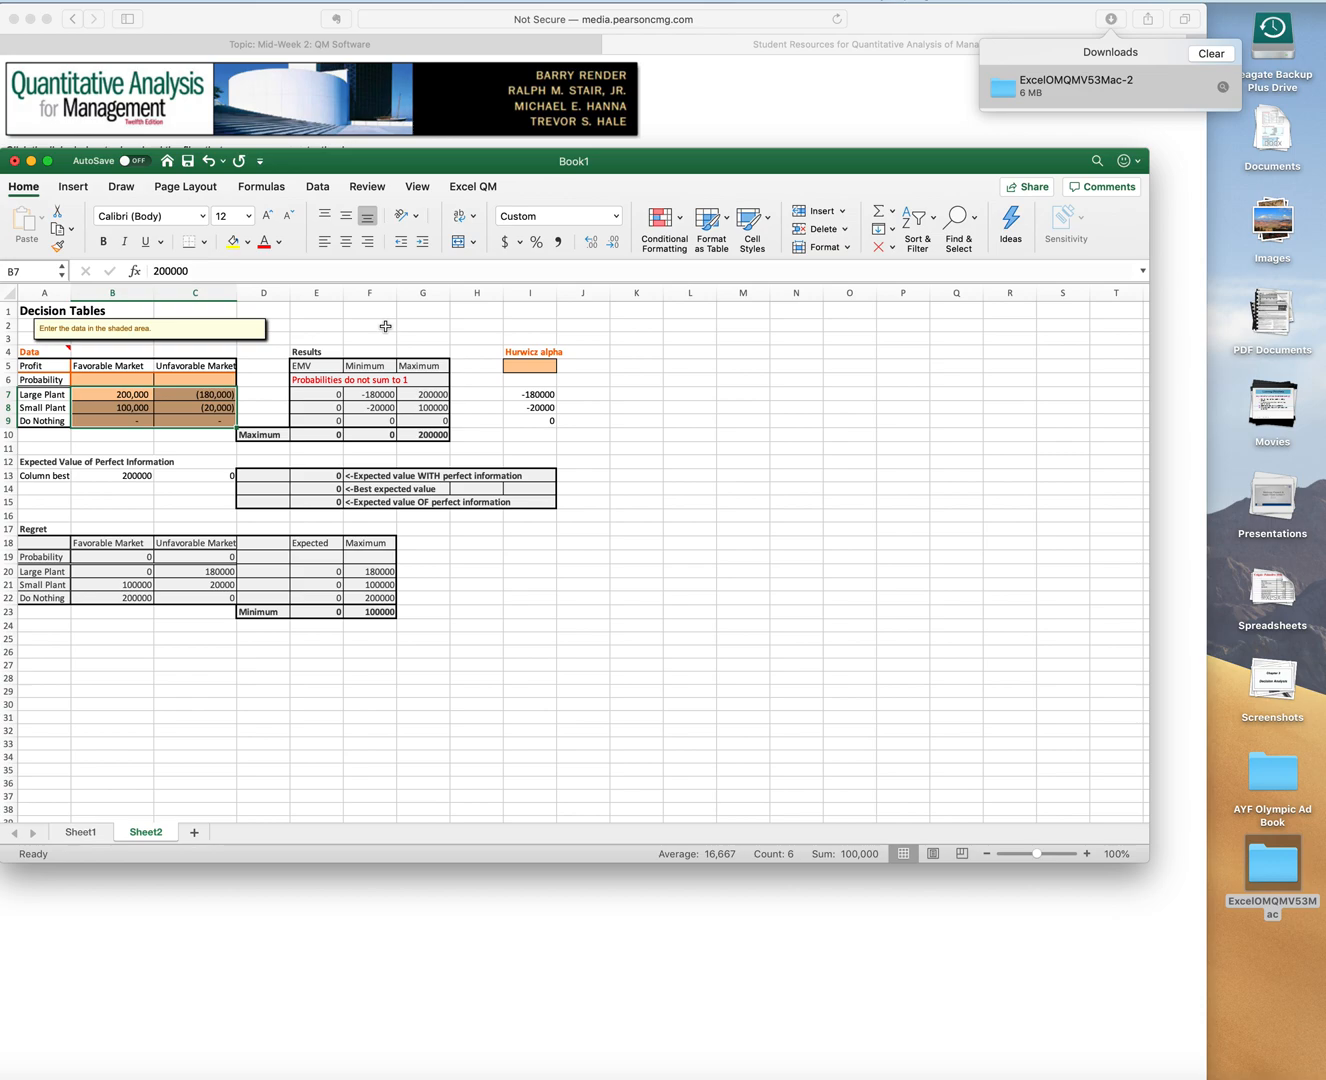
left_click(506, 244)
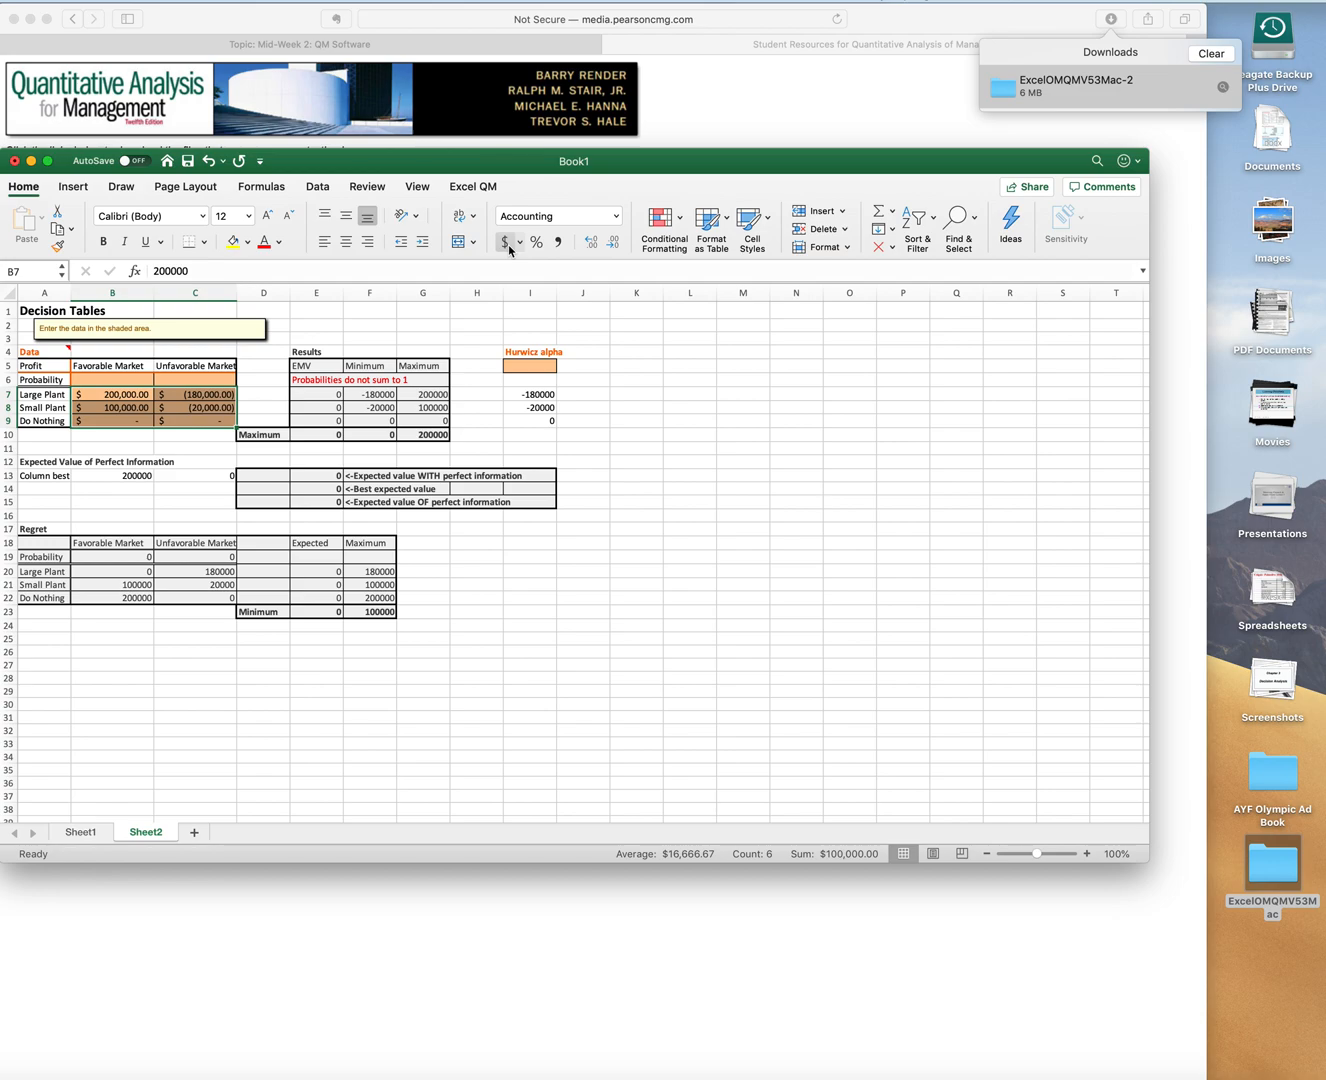
left_click(557, 243)
Enter a probability of 0.5 for both the favorable and the unfavorable market
left_click(114, 381)
type(".5")
key("Tab")
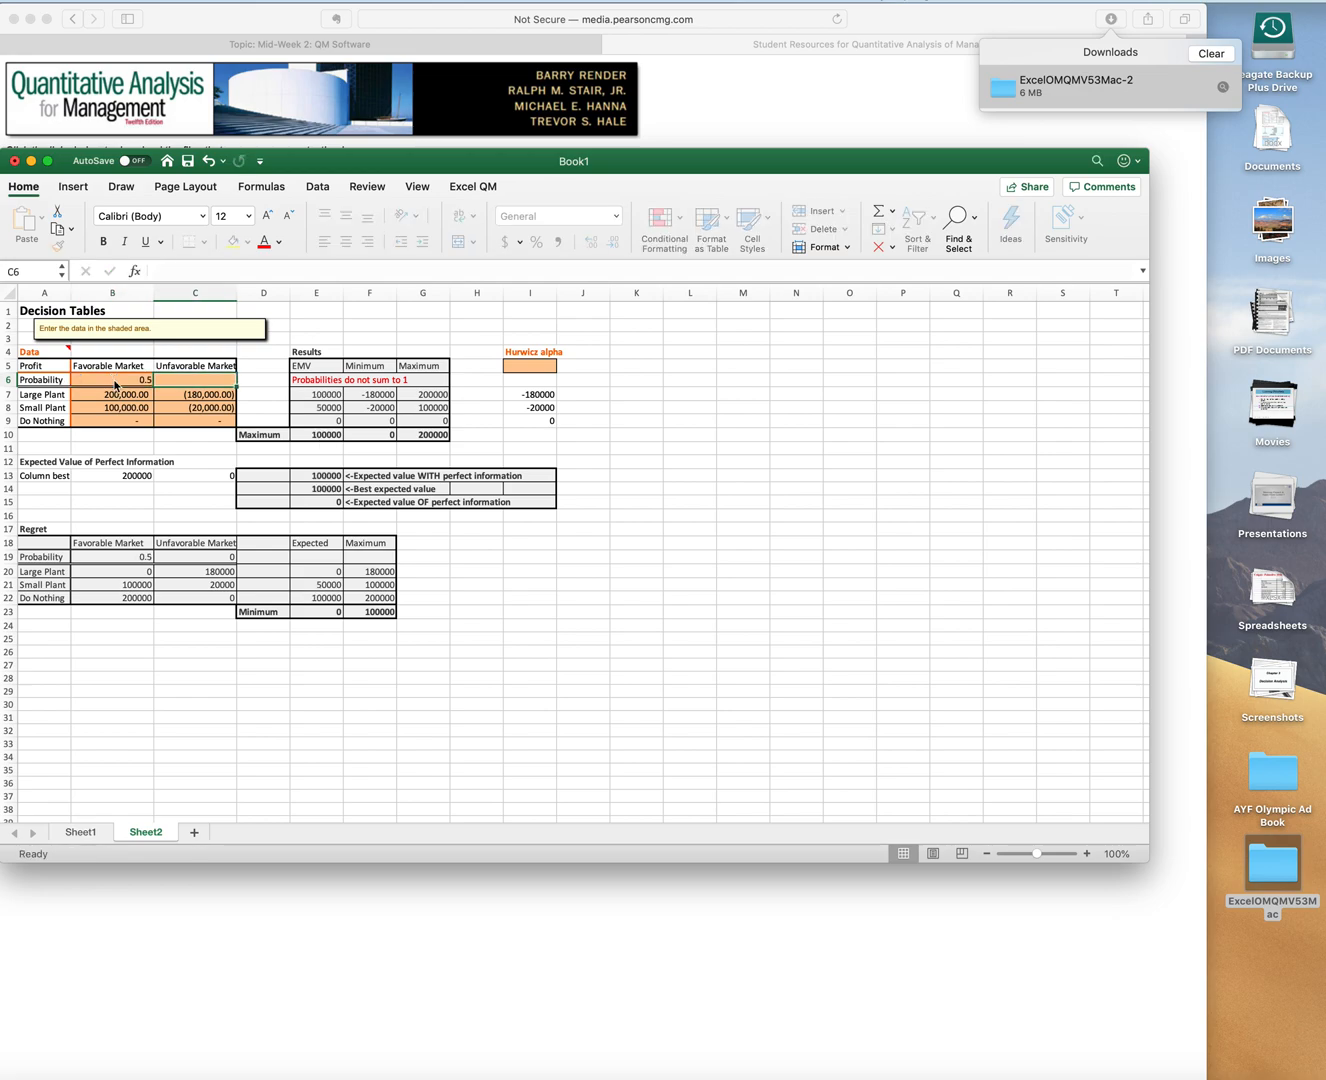
type(".5")
left_click(289, 454)
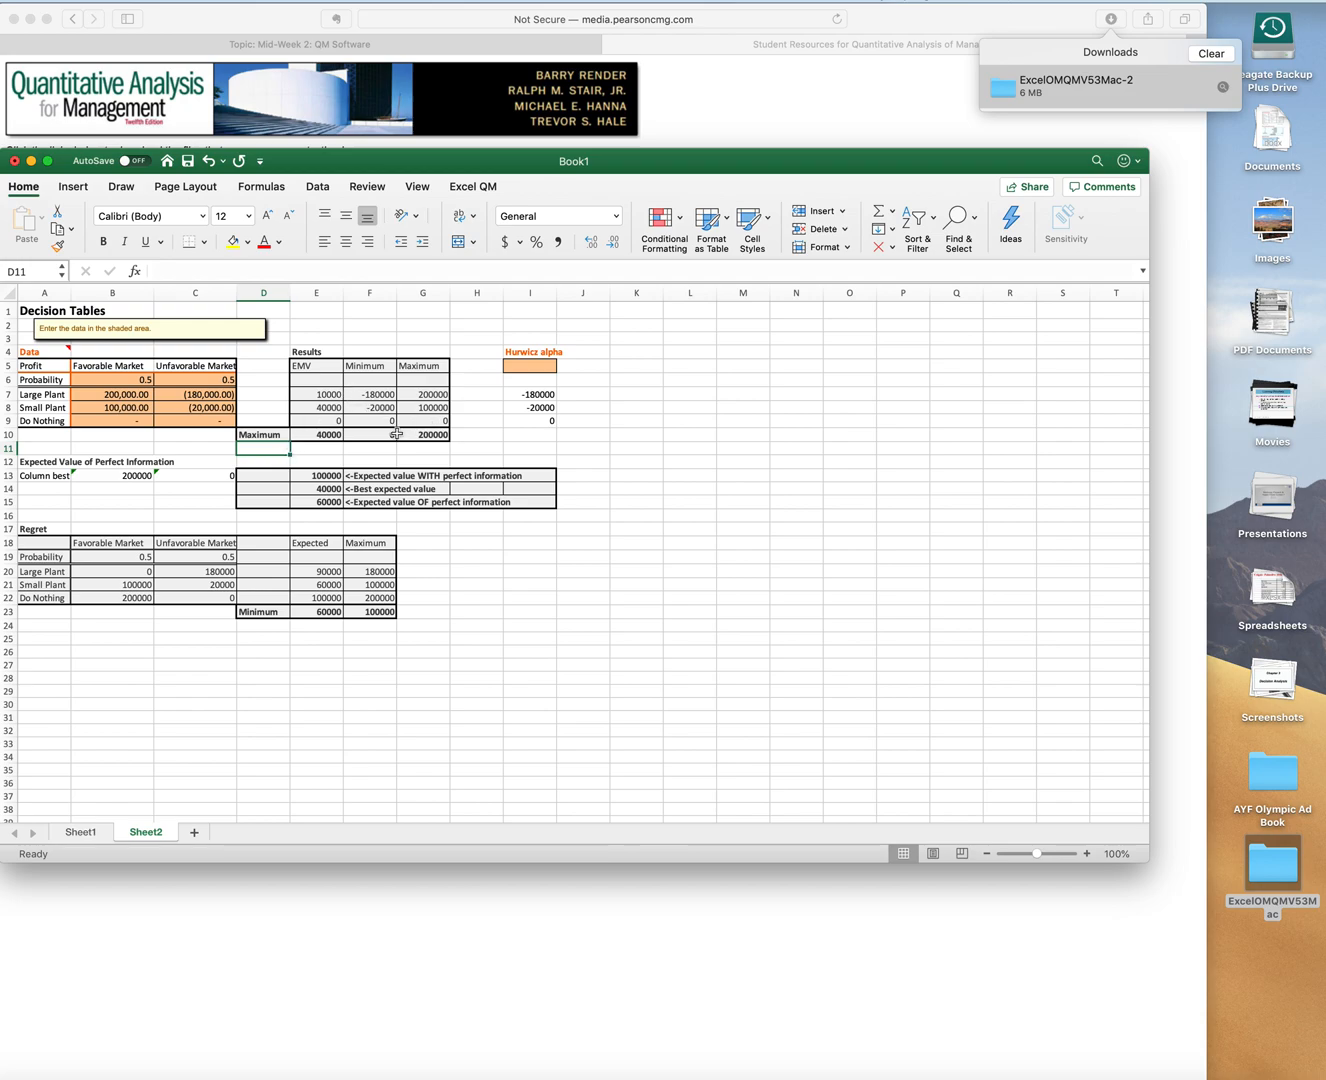
Set the Hurwicz alpha to 0.2 and check the formula behind the Small Plant Hurwicz value
left_click(528, 367)
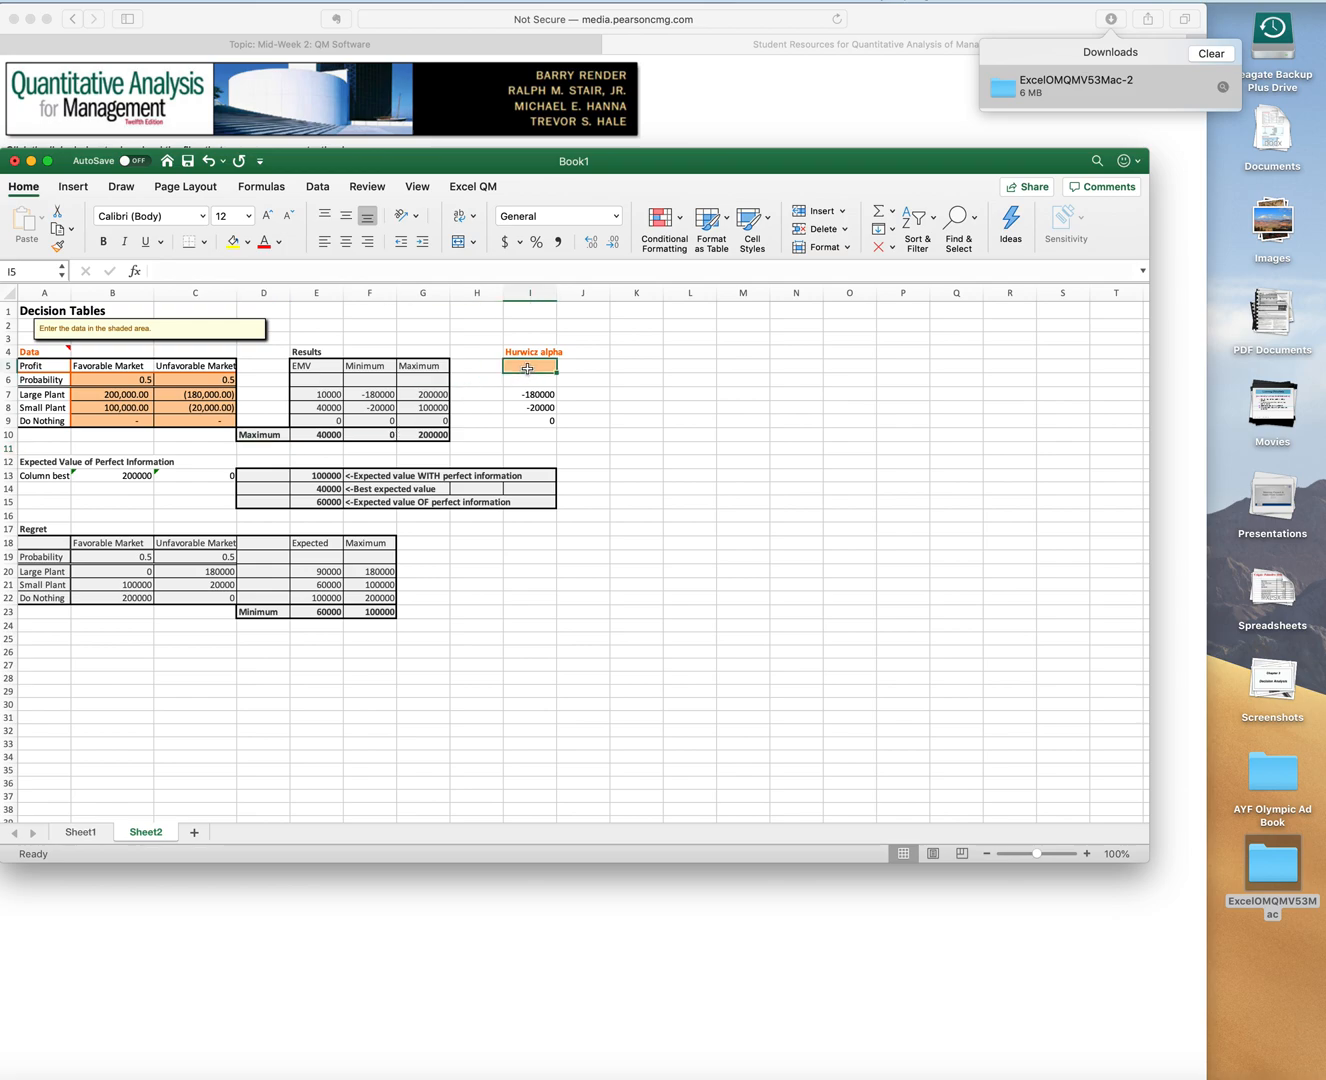
type(".2")
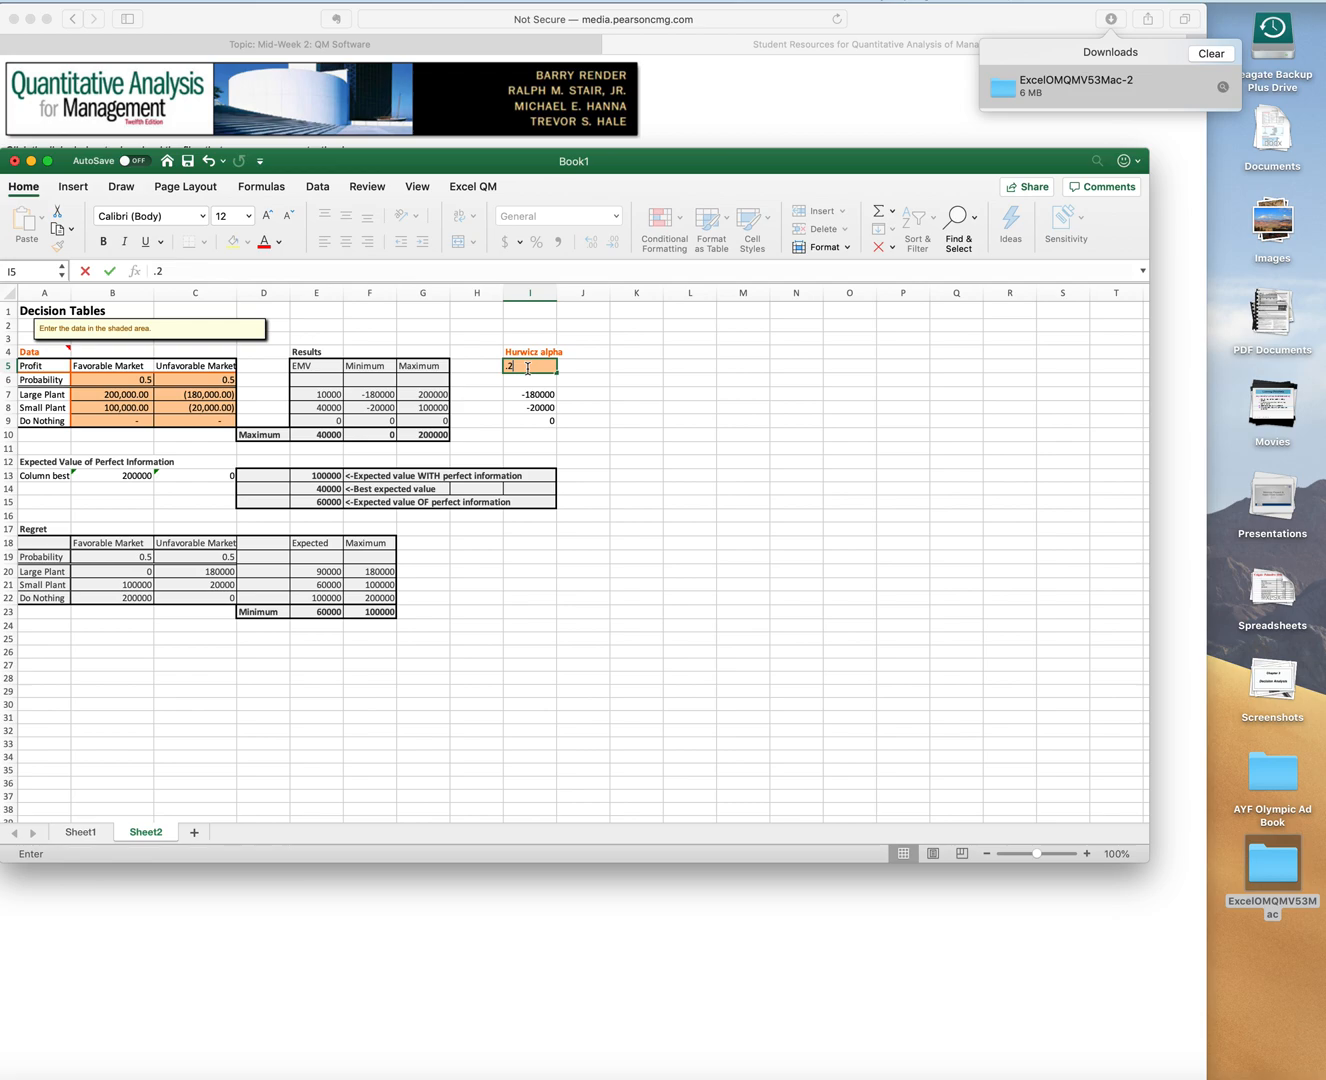
key("Return")
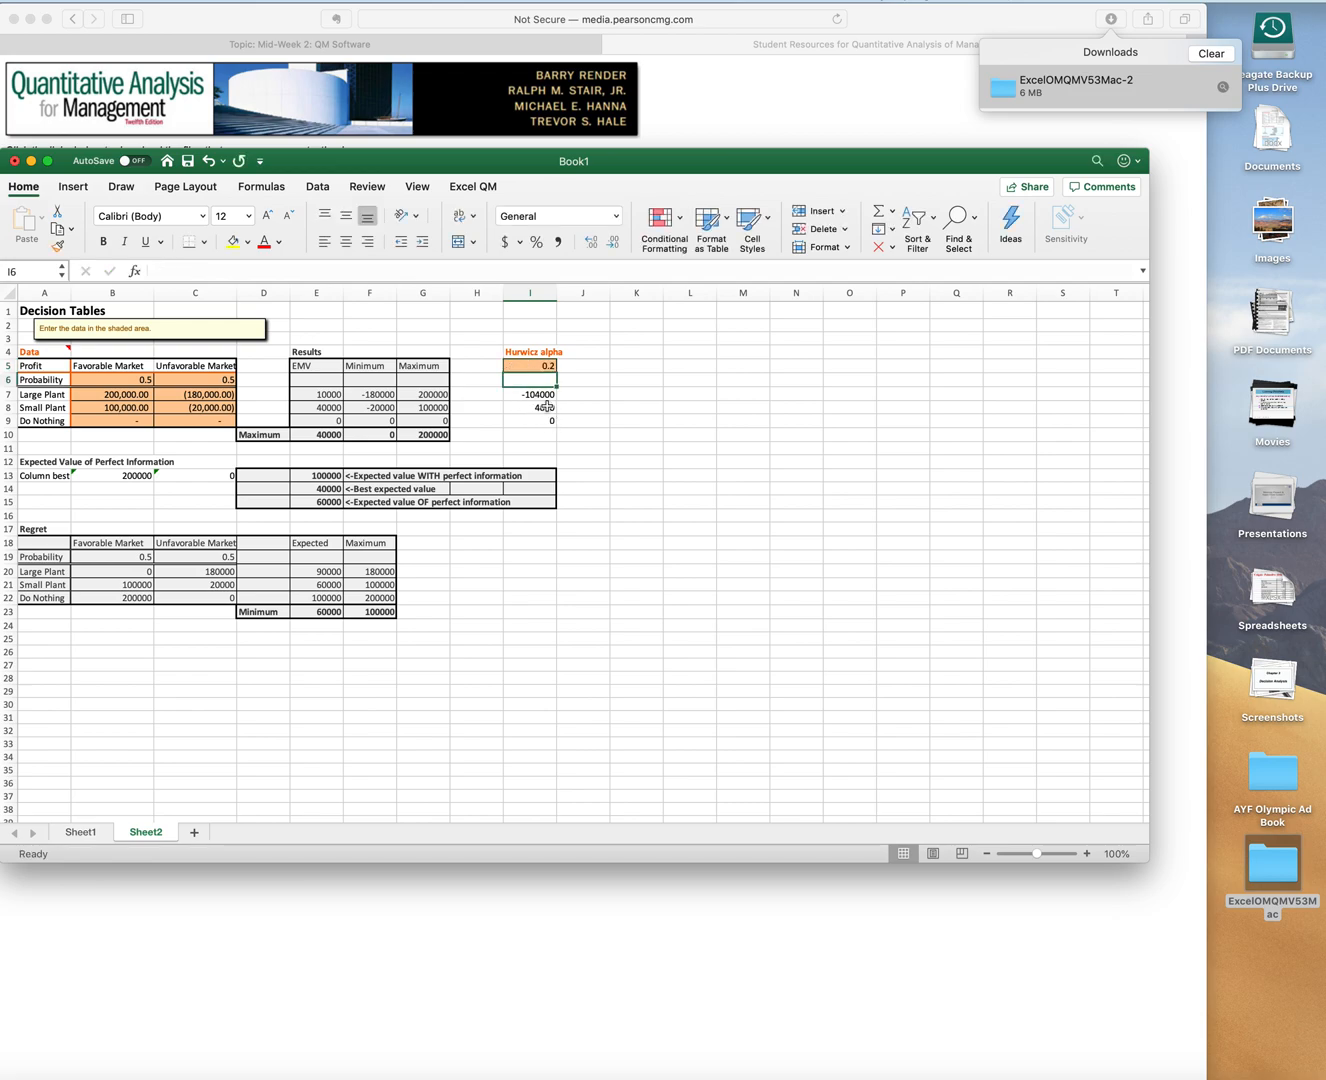
left_click(541, 401)
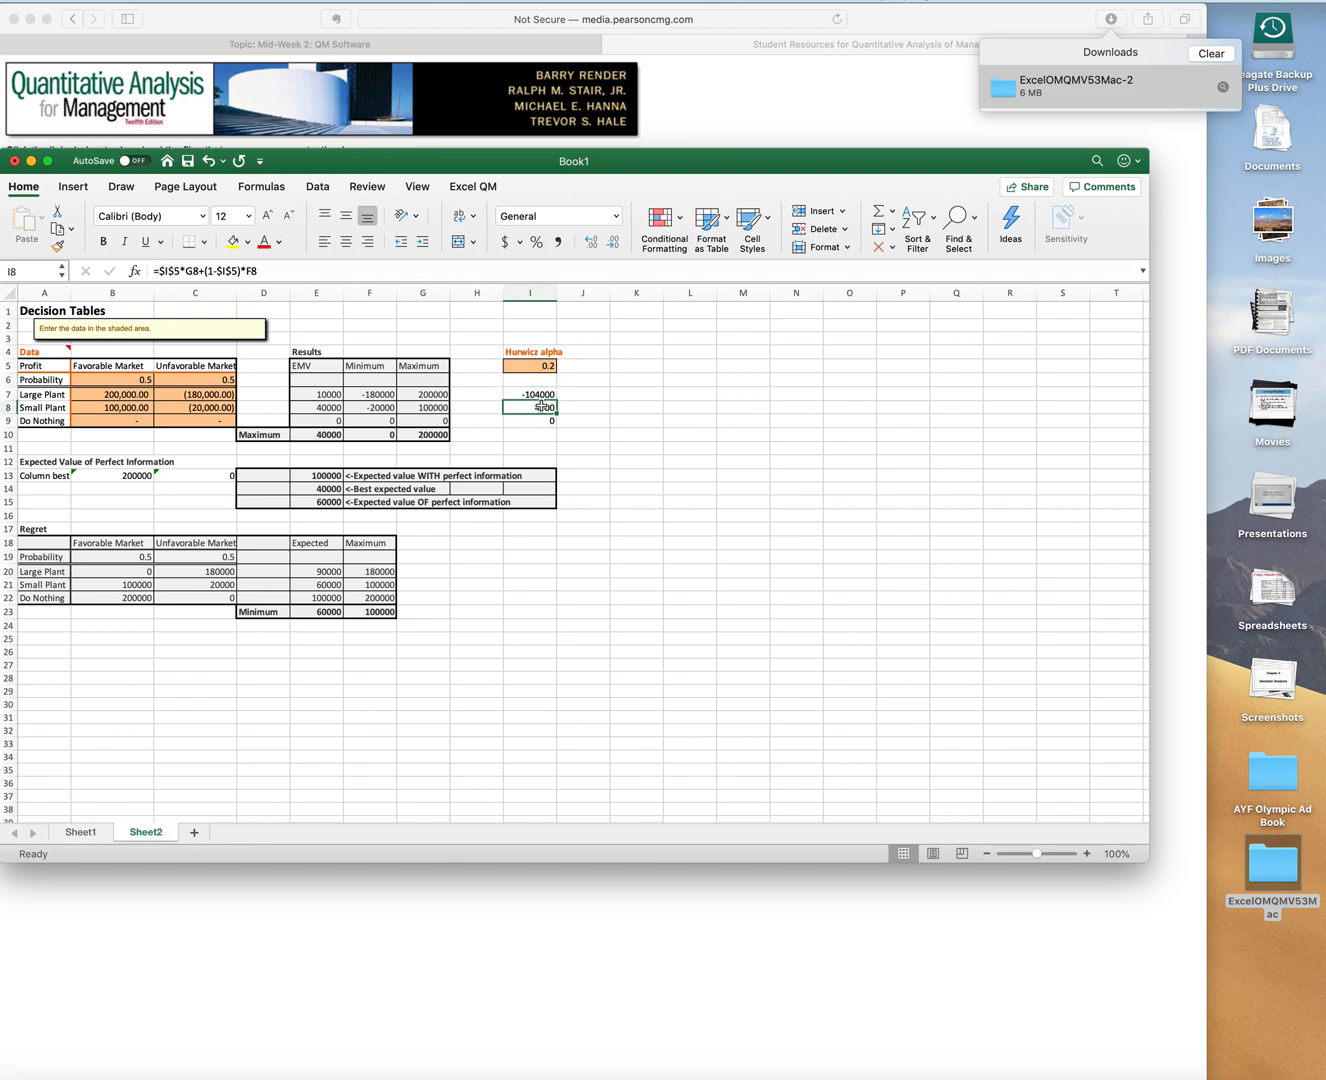
Highlight in yellow the best EMV (E8), best minimum (F9) and best maximum (G7) in the Results table
left_click(330, 408)
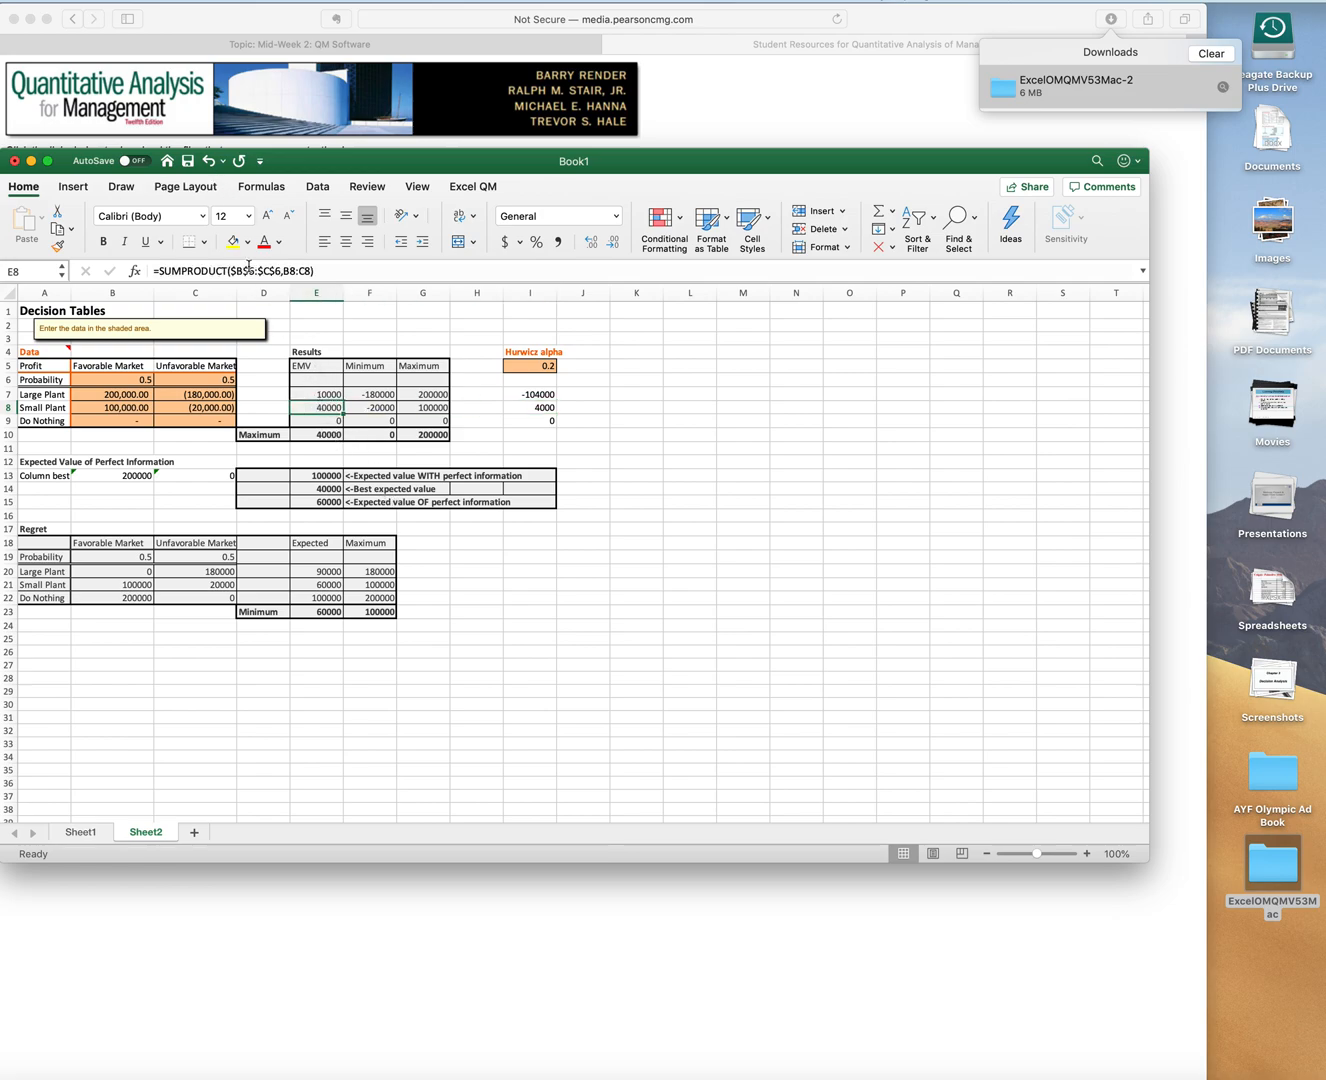
left_click(234, 241)
left_click(389, 423)
left_click(234, 248)
left_click(438, 392)
left_click(234, 244)
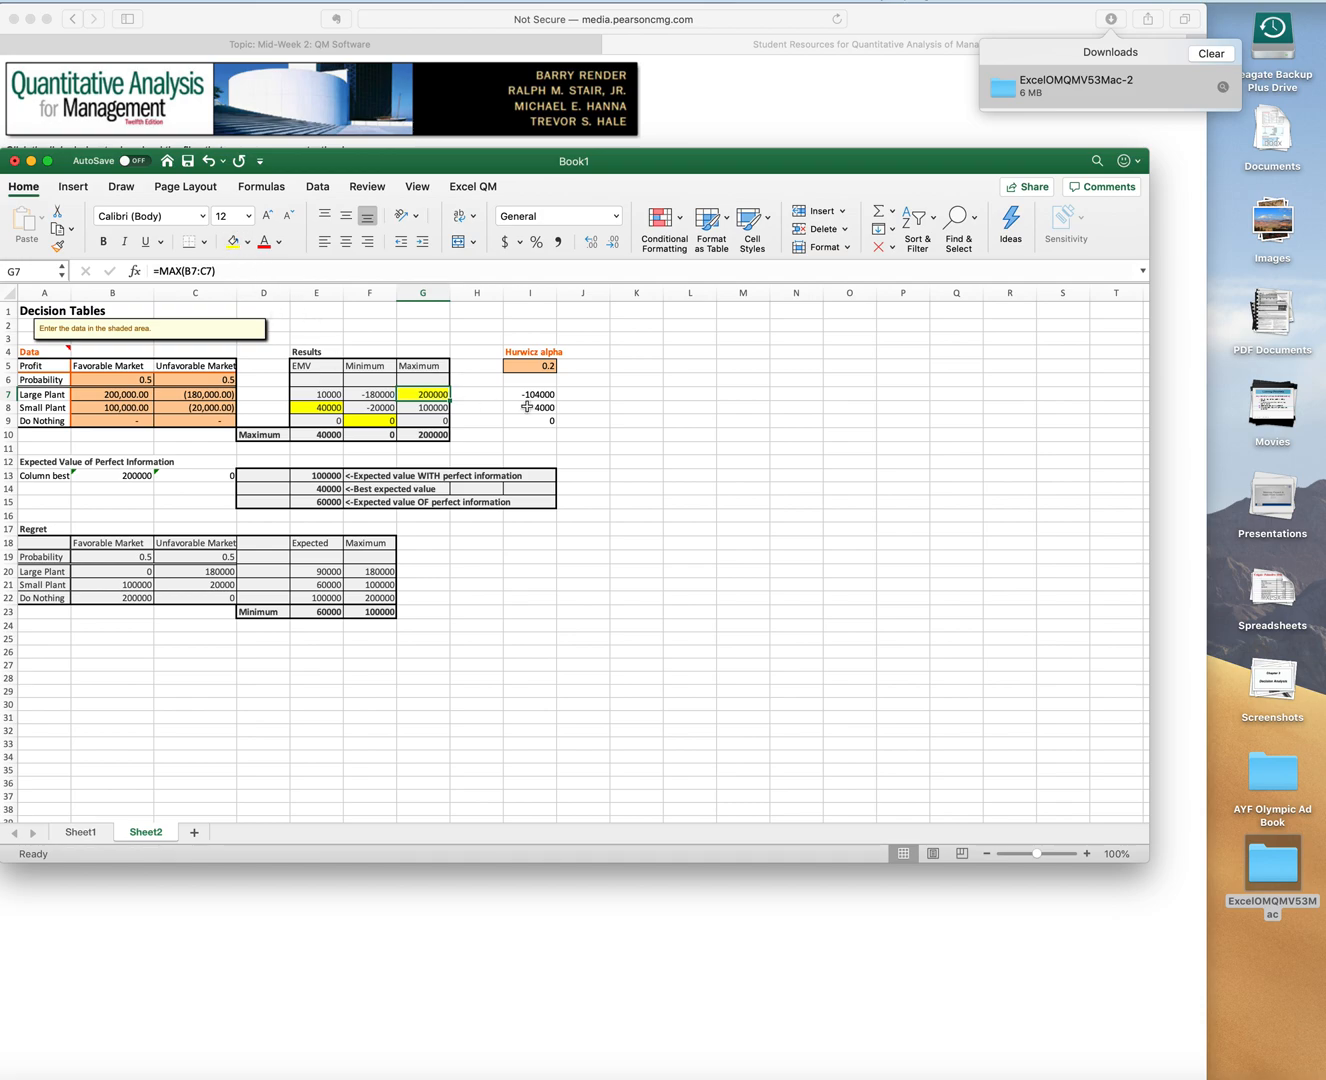
Highlight the Small Plant Hurwicz value in I8 and its Expected and Maximum regret cells E21:F21 in yellow
left_click(538, 408)
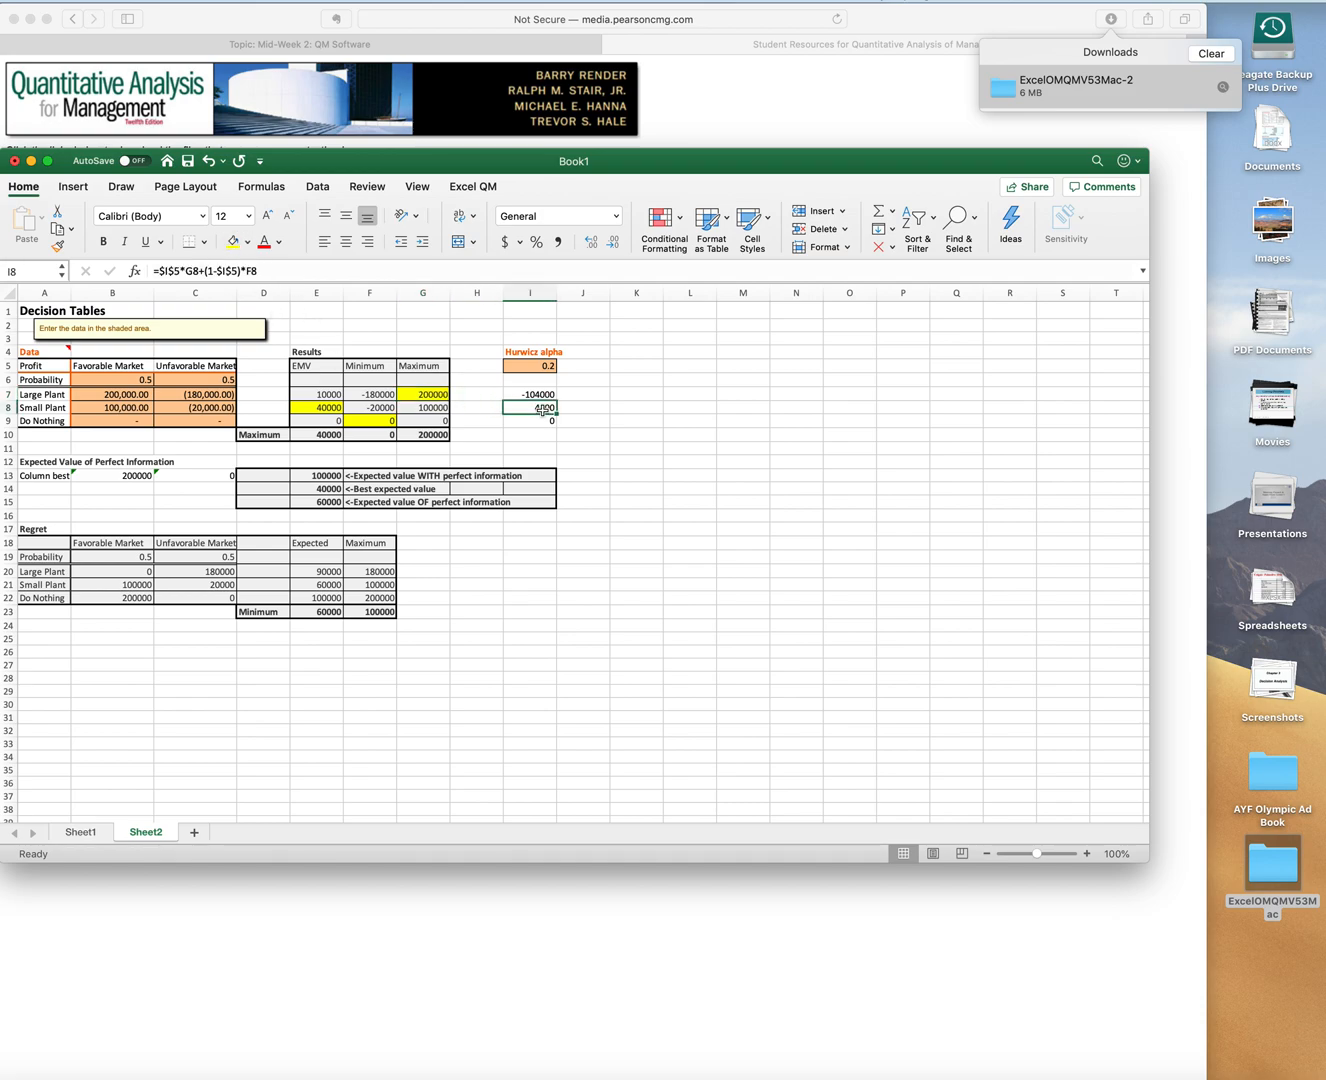
left_click(234, 245)
left_click_drag(323, 585, 369, 588)
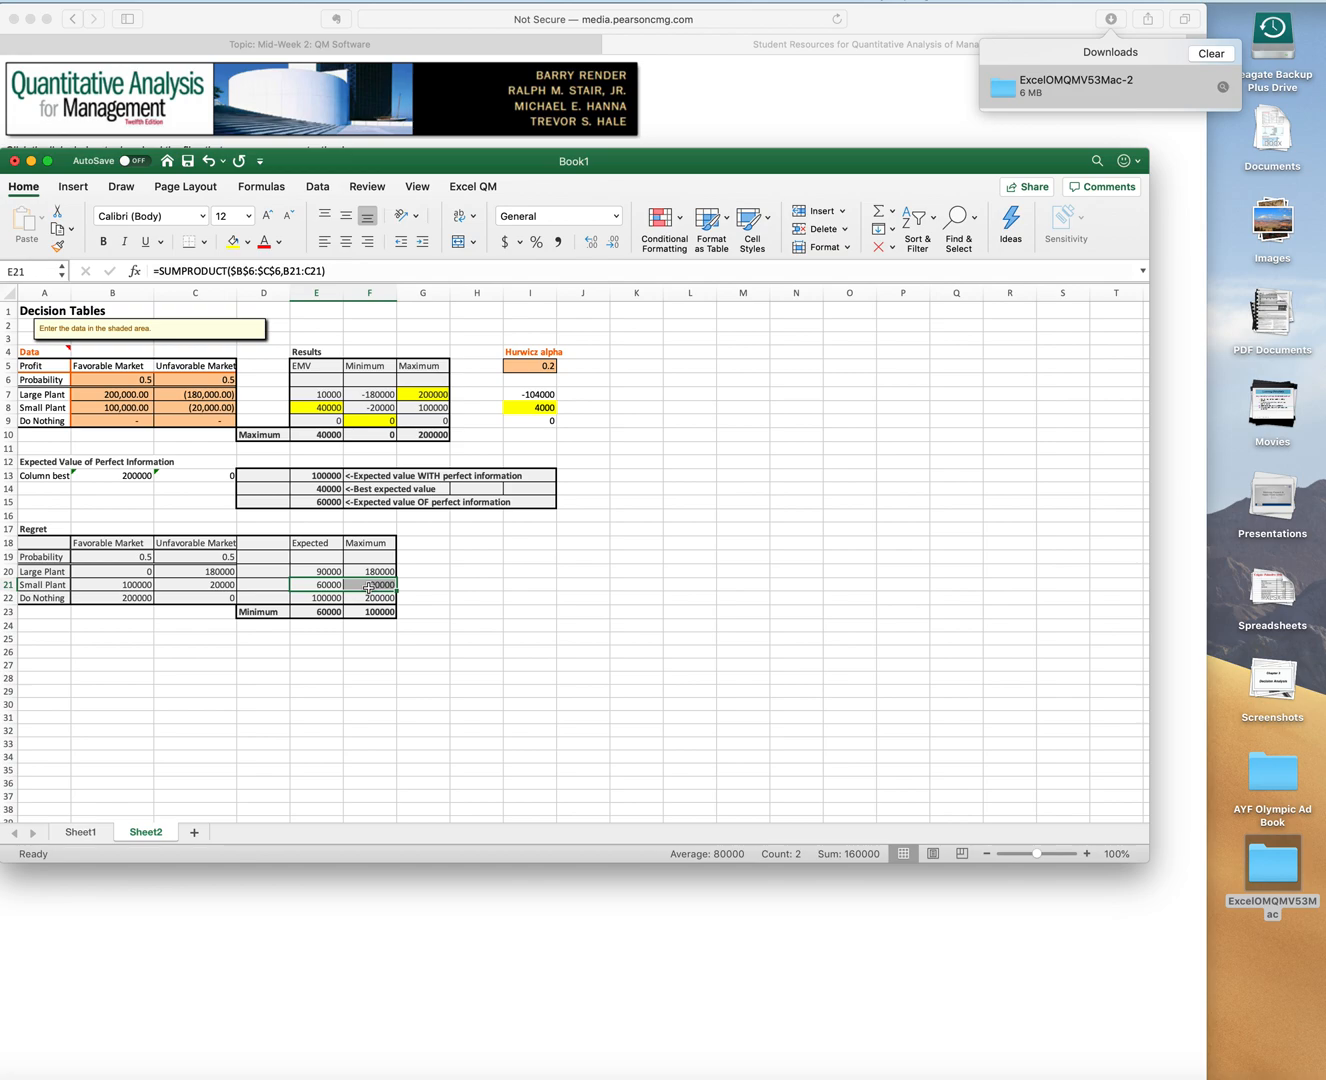
left_click(231, 245)
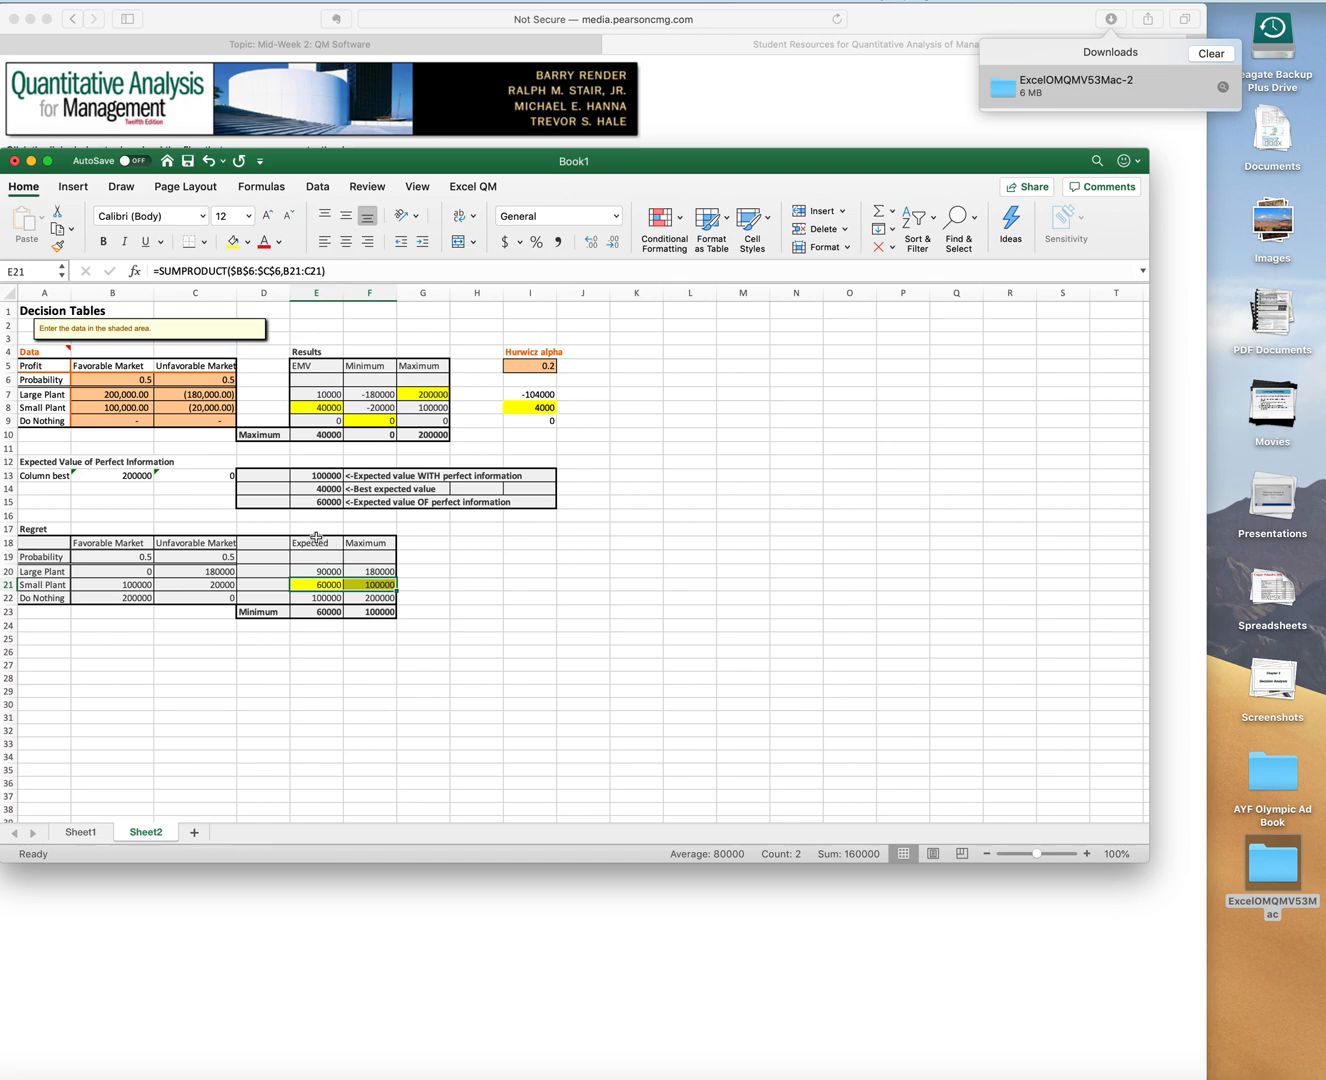
Delete the instruction note under the Decision Tables title and rename the Sheet2 worksheet TL
left_click(196, 340)
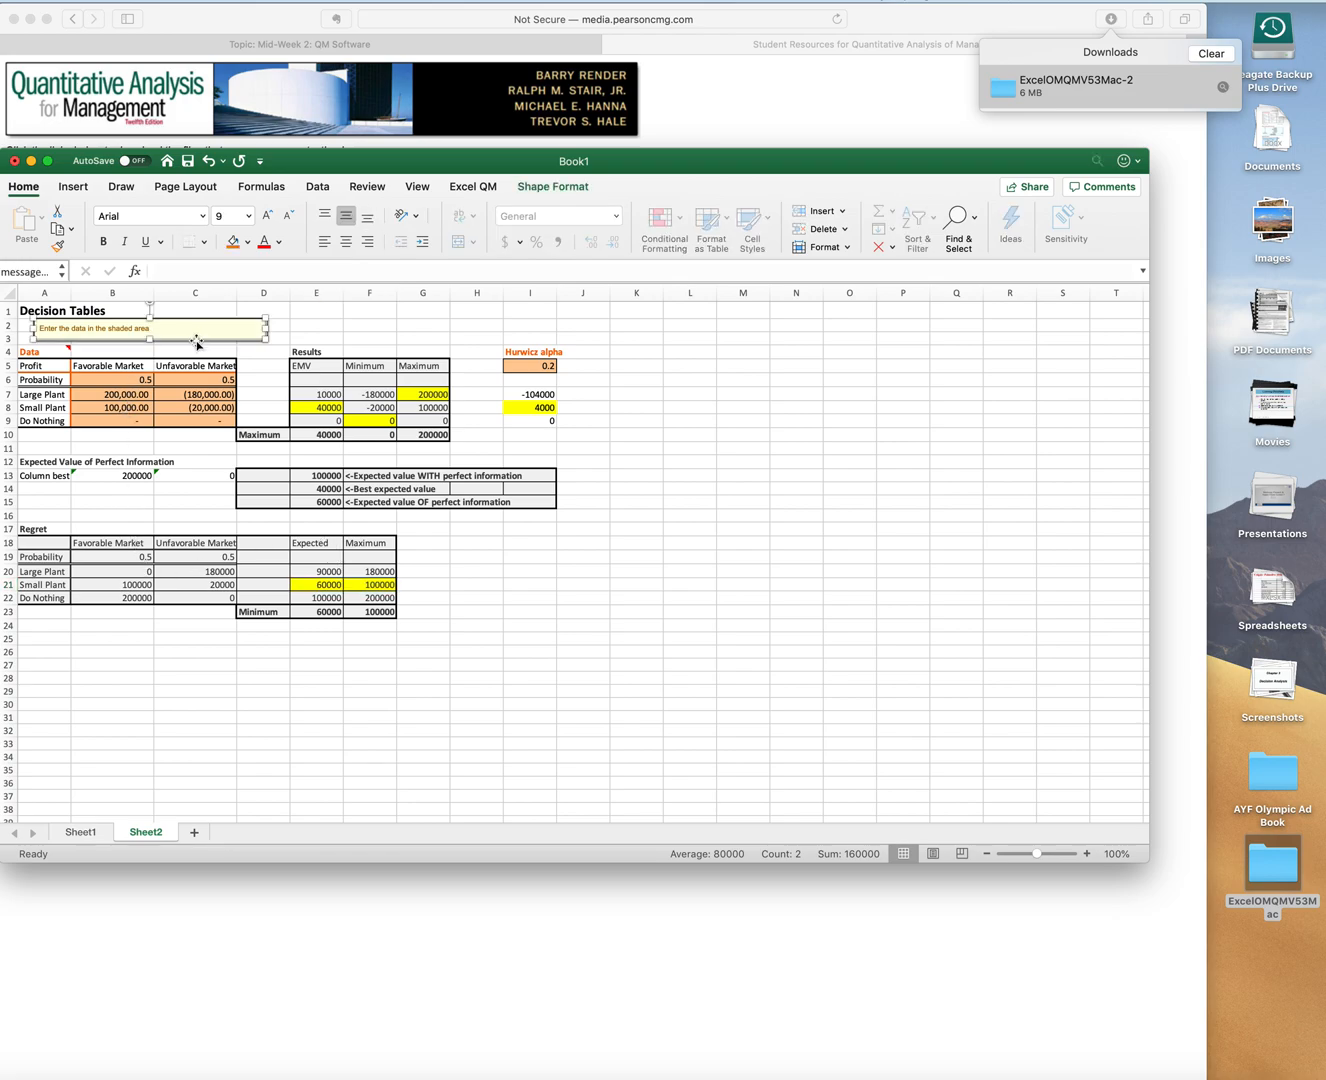
key("Escape")
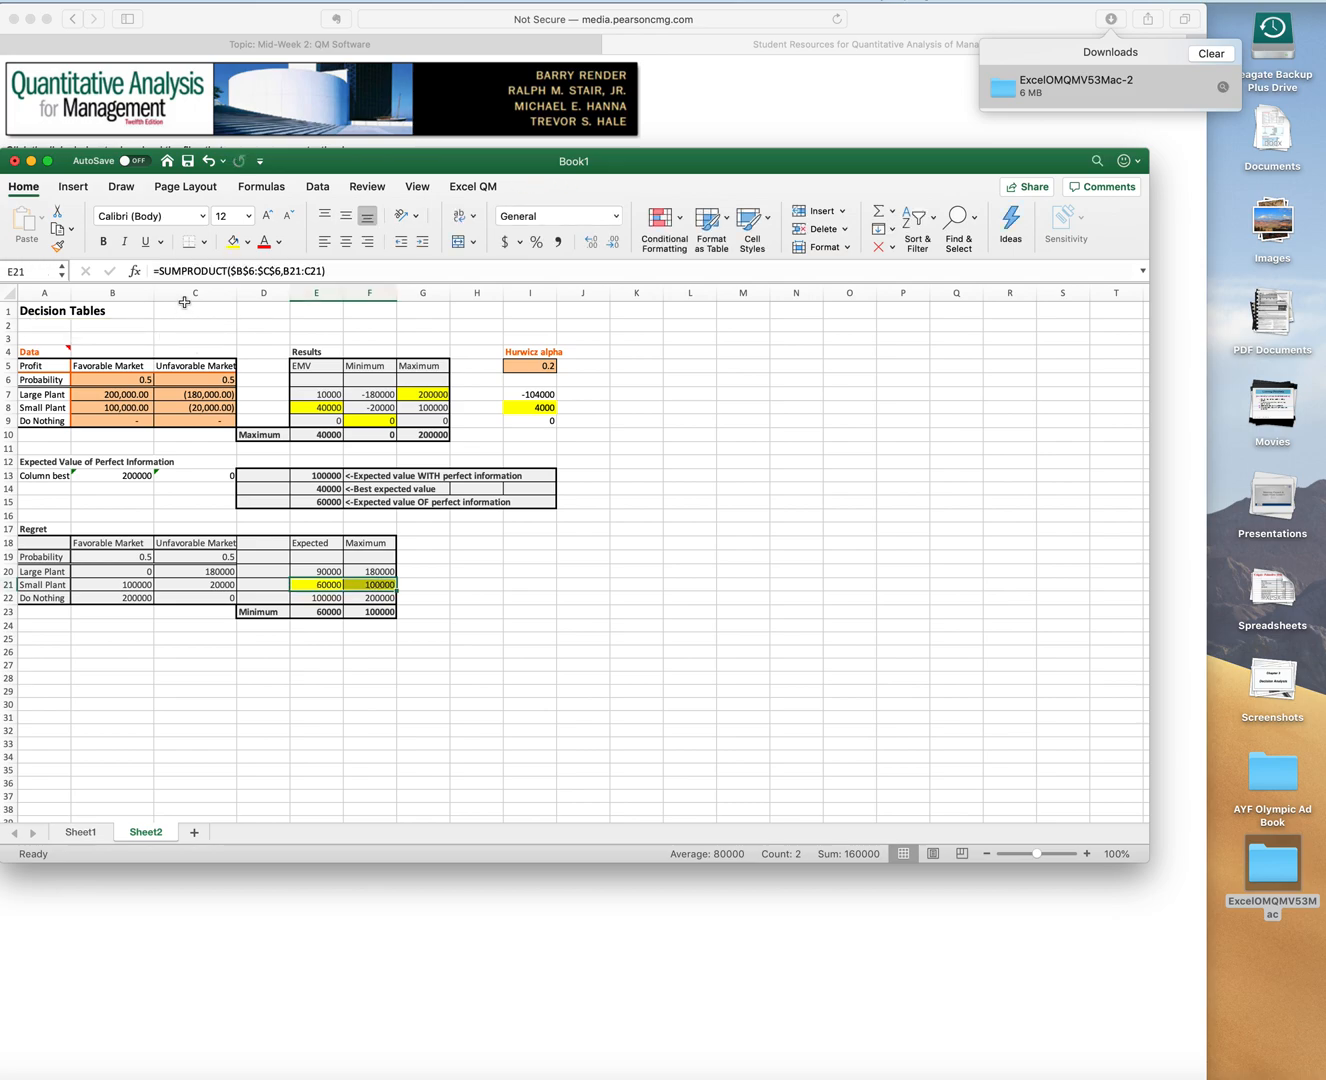
double_click(147, 832)
type("TL")
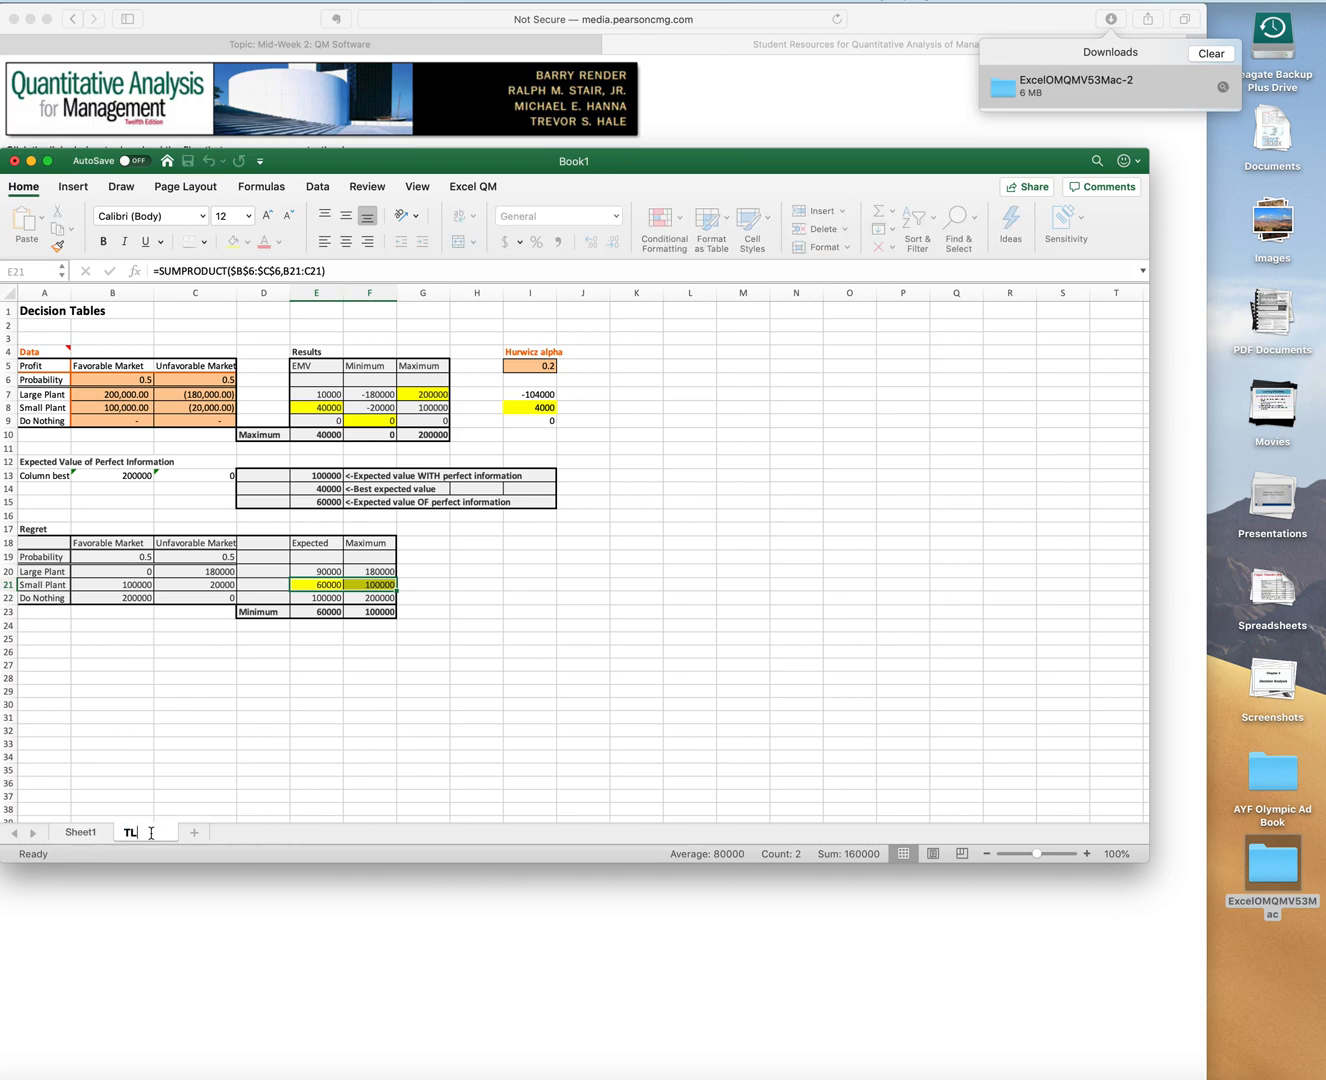
key("Return")
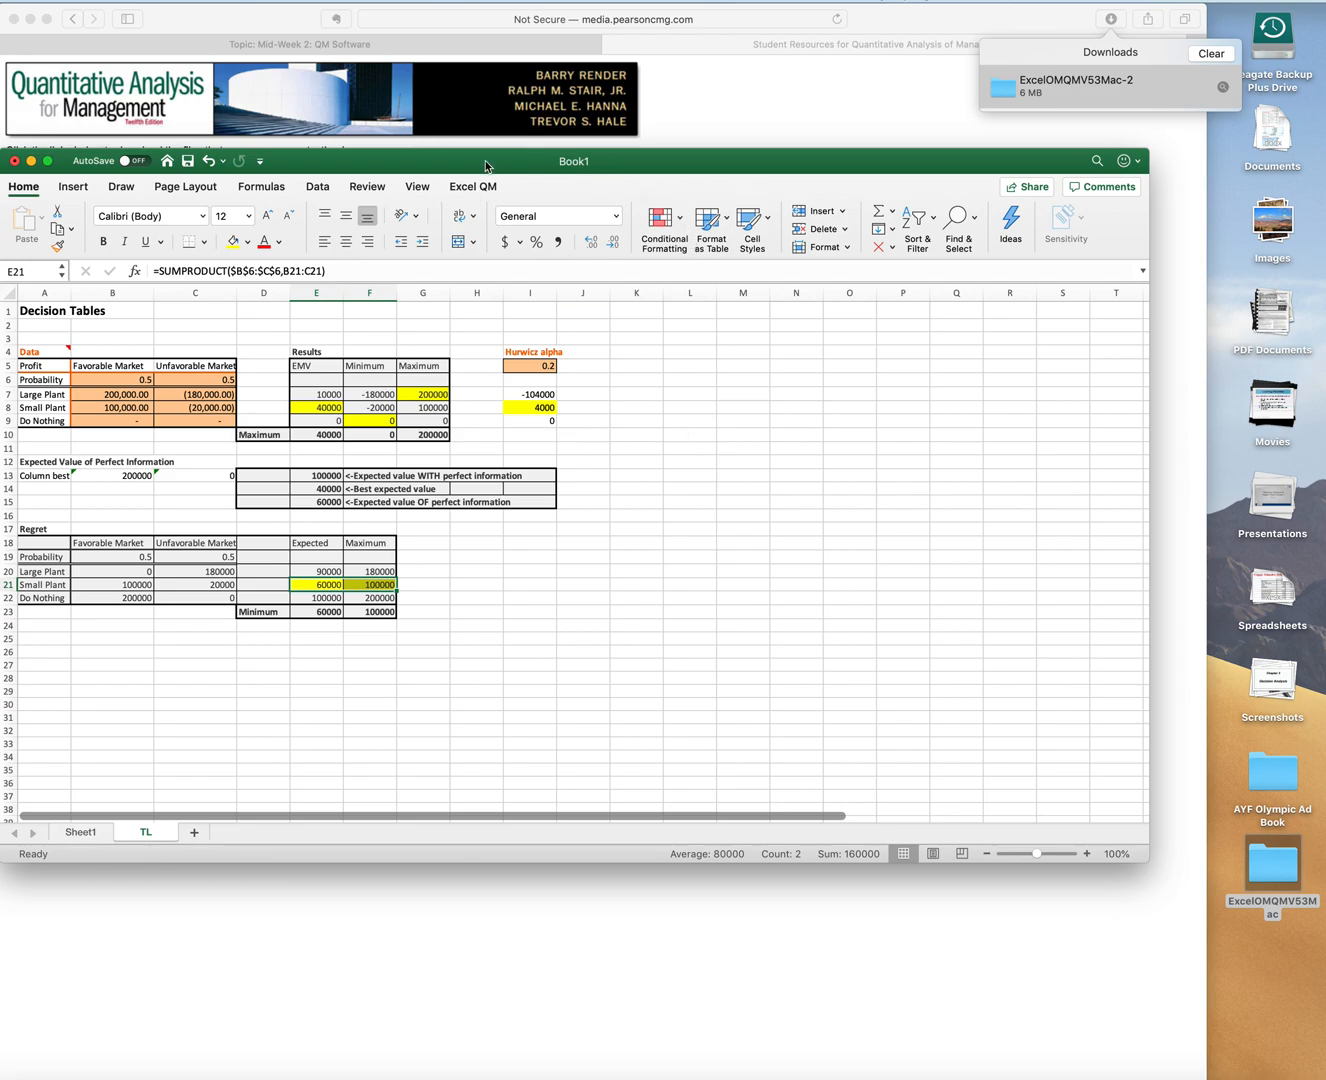
Insert a text box beside the Regret table, spanning roughly columns H to L and rows 18 to 27
left_click(74, 189)
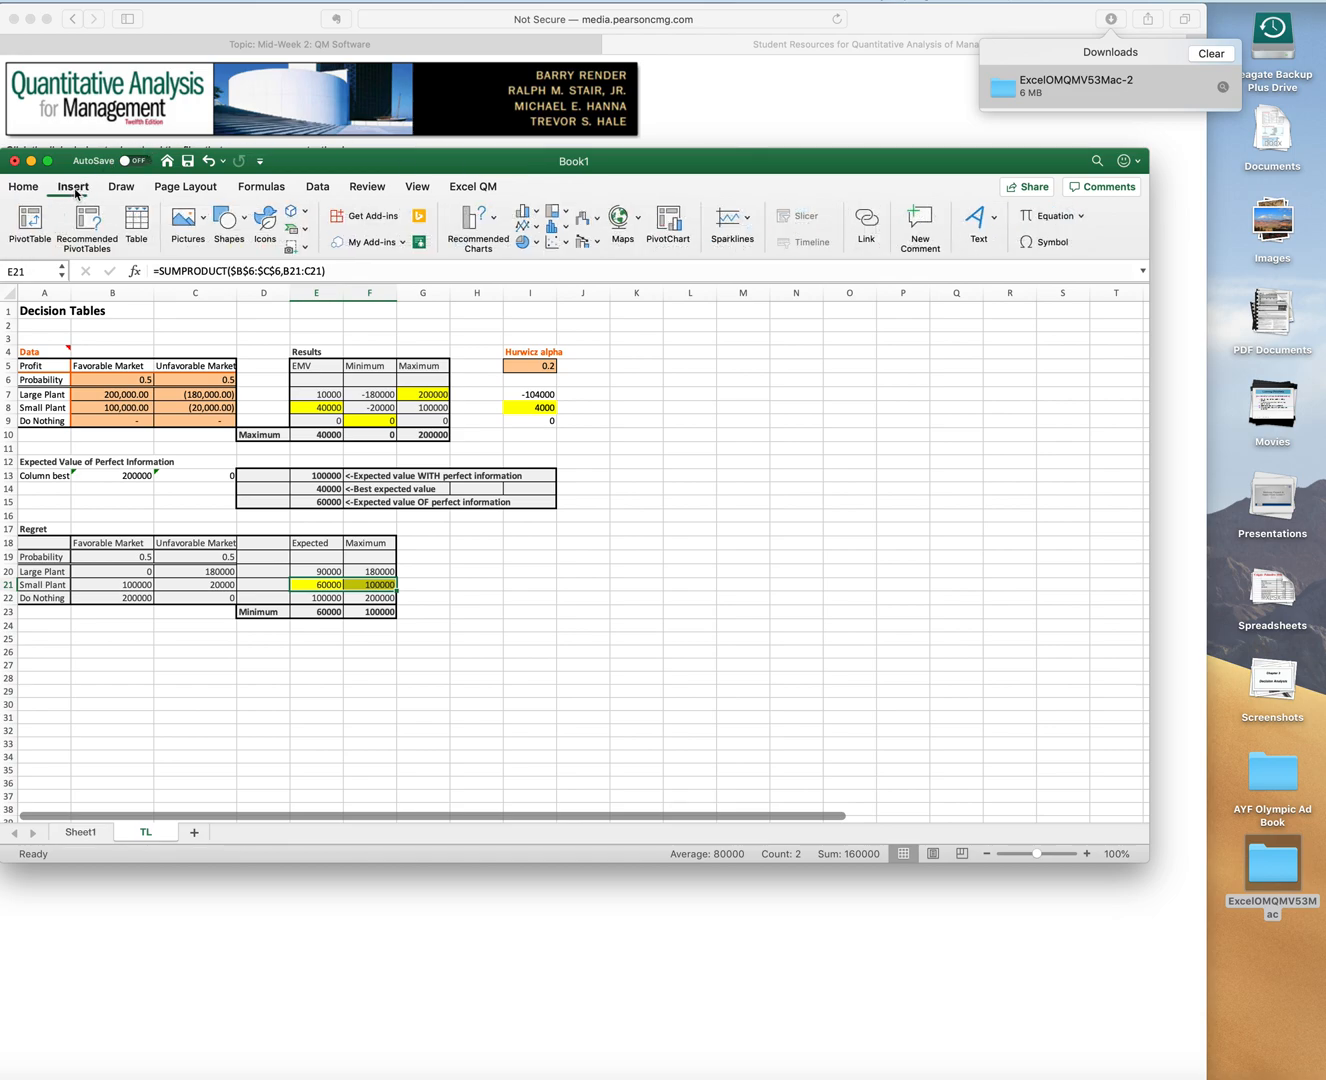
left_click(976, 222)
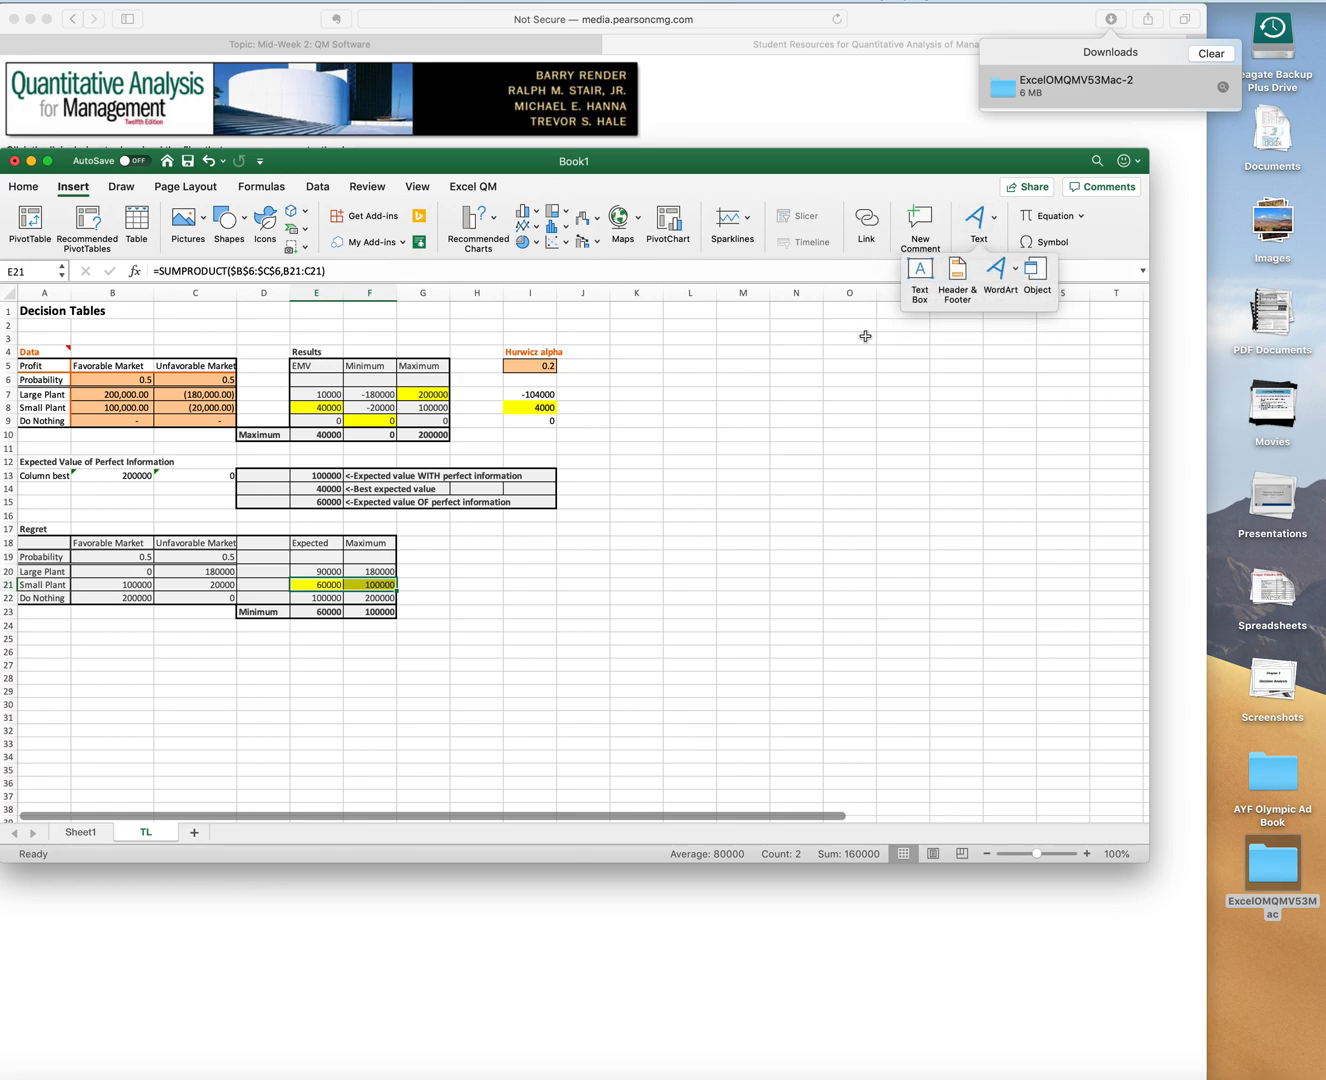
left_click(922, 273)
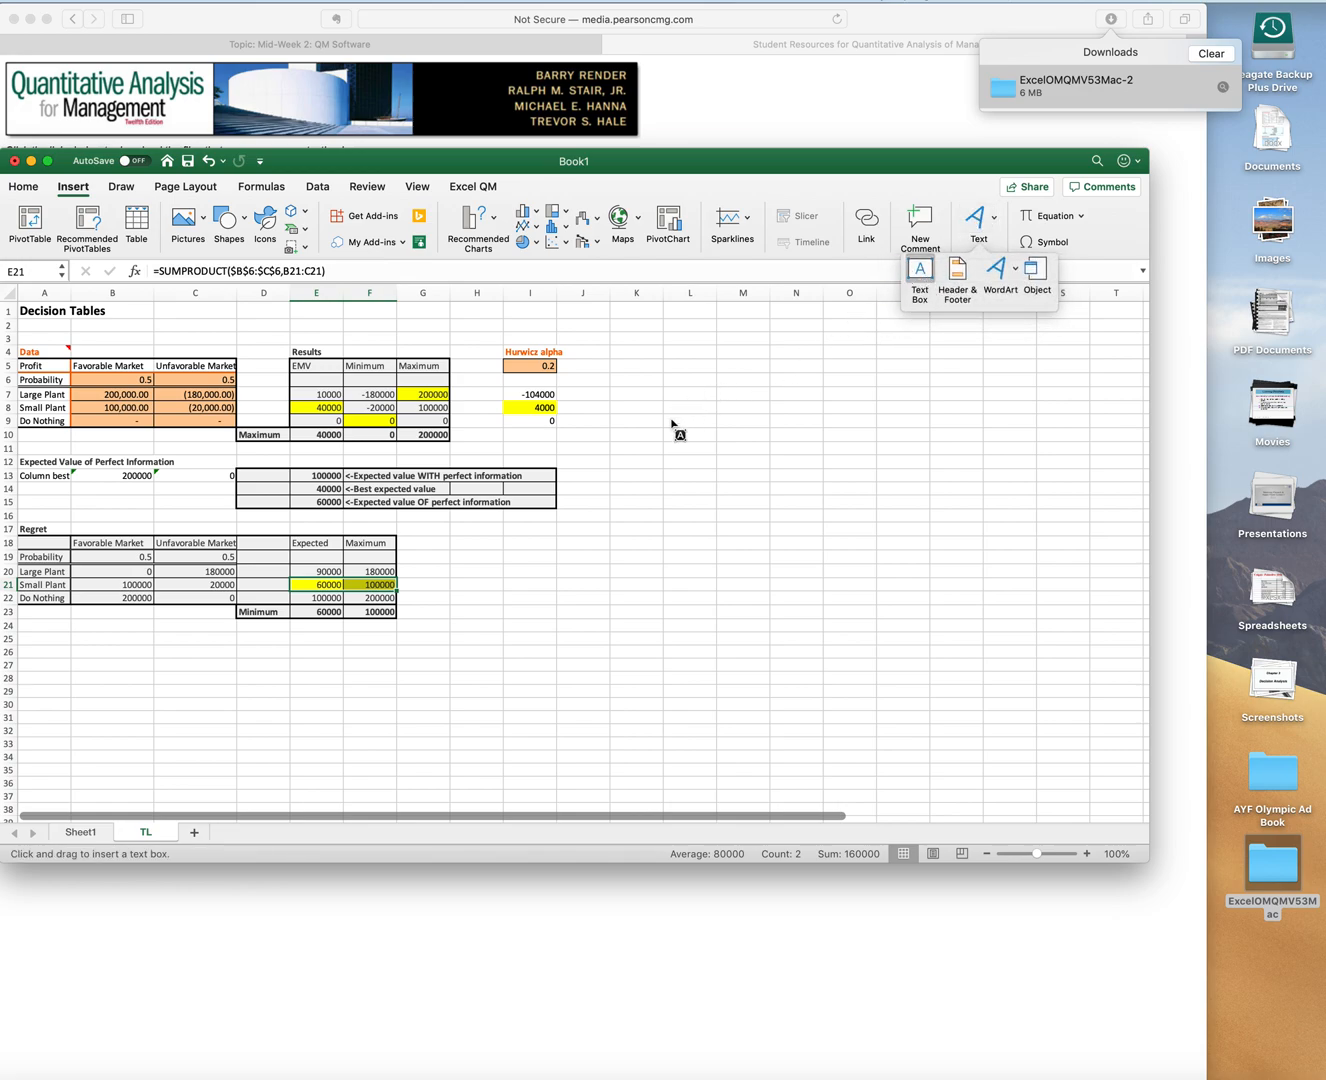
left_click_drag(484, 549, 708, 675)
Enter "In this textbox, I will put full sentance answers in the manner Prof G has prescribed." in the text box
type("In this textbox, I will put")
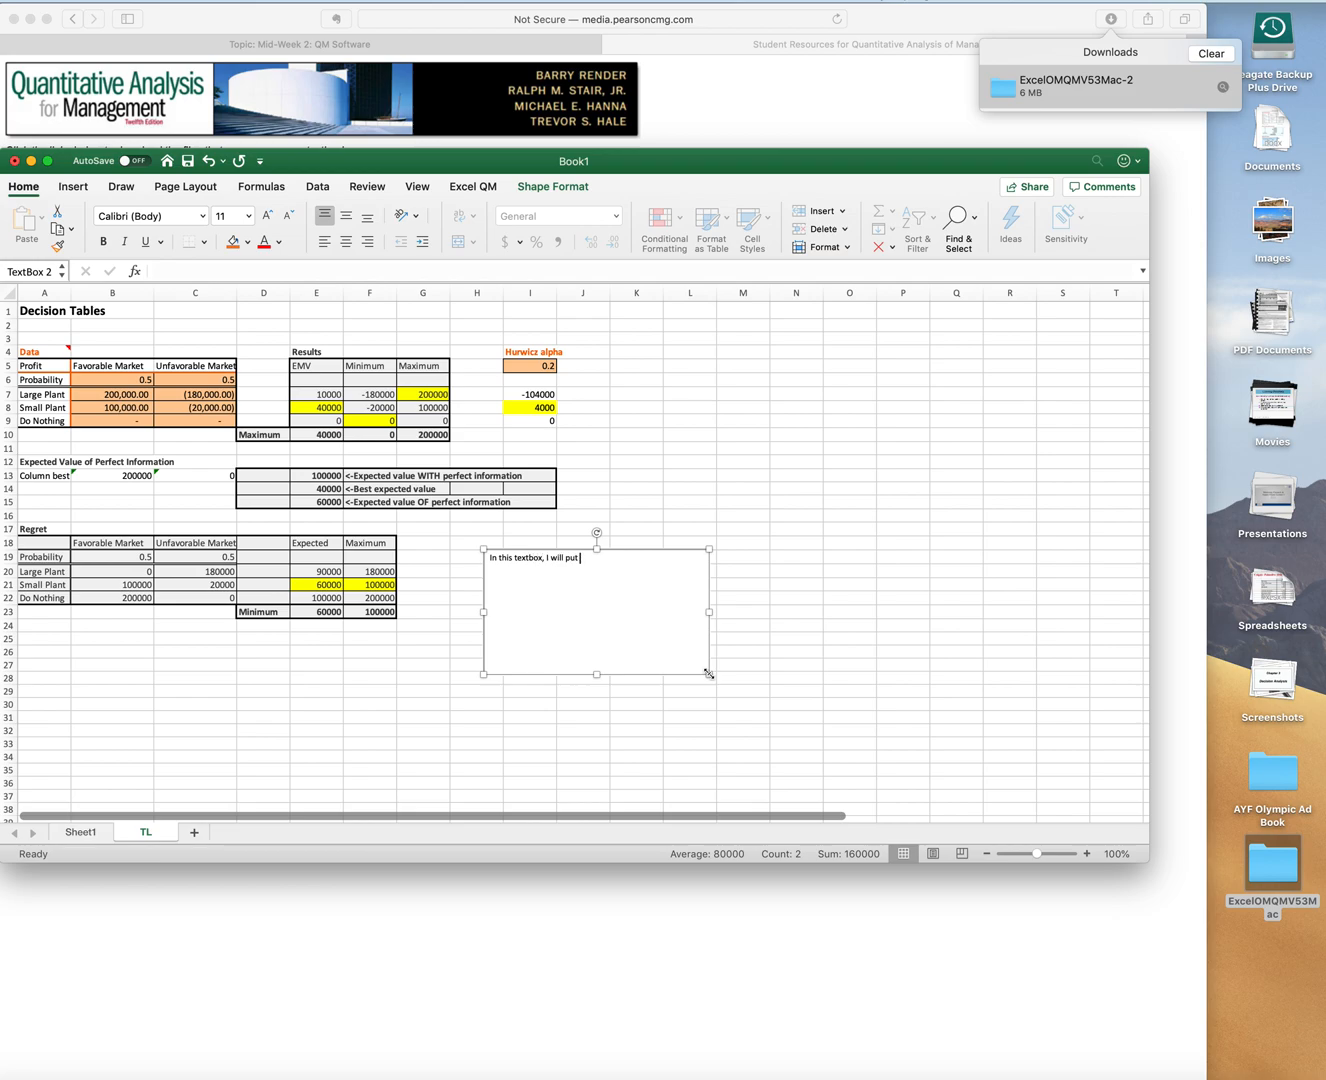
type(" full sentance answers th")
type("e")
key("BackSpace")
key("BackSpace")
key("BackSpace")
type("the")
key("BackSpace")
key("BackSpace")
key("BackSpace")
type("in the manner prof")
key("BackSpace")
key("BackSpace")
key("BackSpace")
key("BackSpace")
type("Prof G has prescribed.")
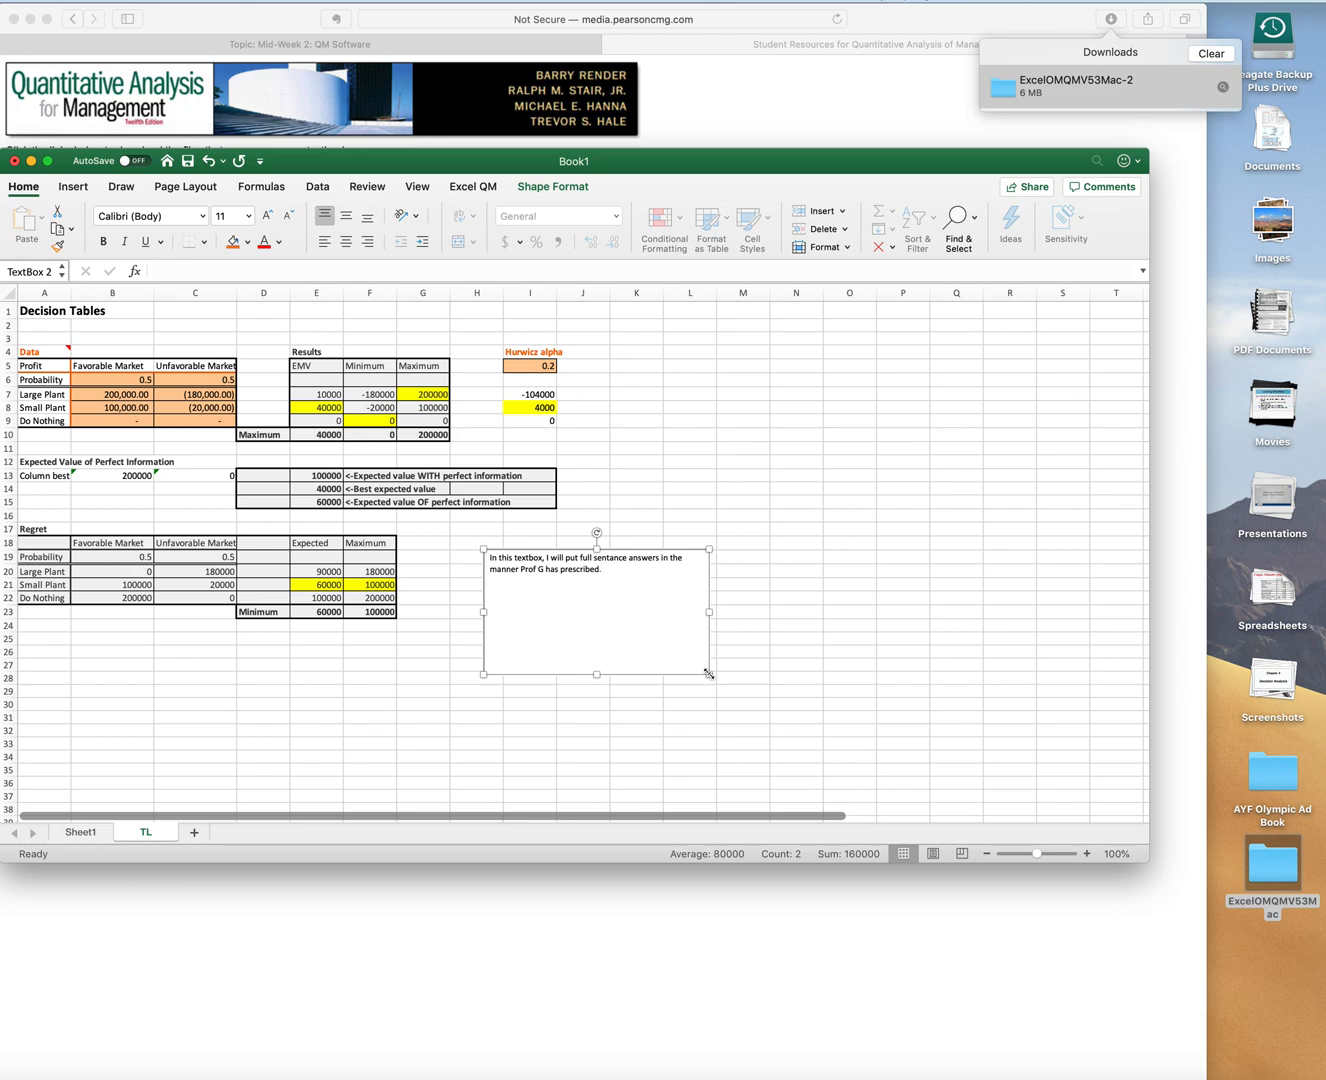
Add an answer line reading "a) Using Hurwicz with alpha = .2 we would build a Small Plant" below the introductory sentence
type("Build Small Plant\")")
key("BackSpace")
key("BackSpace")
key("BackSpace")
type("a) Using Hurwicz with alpha = .2 we would")
left_click(650, 591)
key("BackSpace")
type("b")
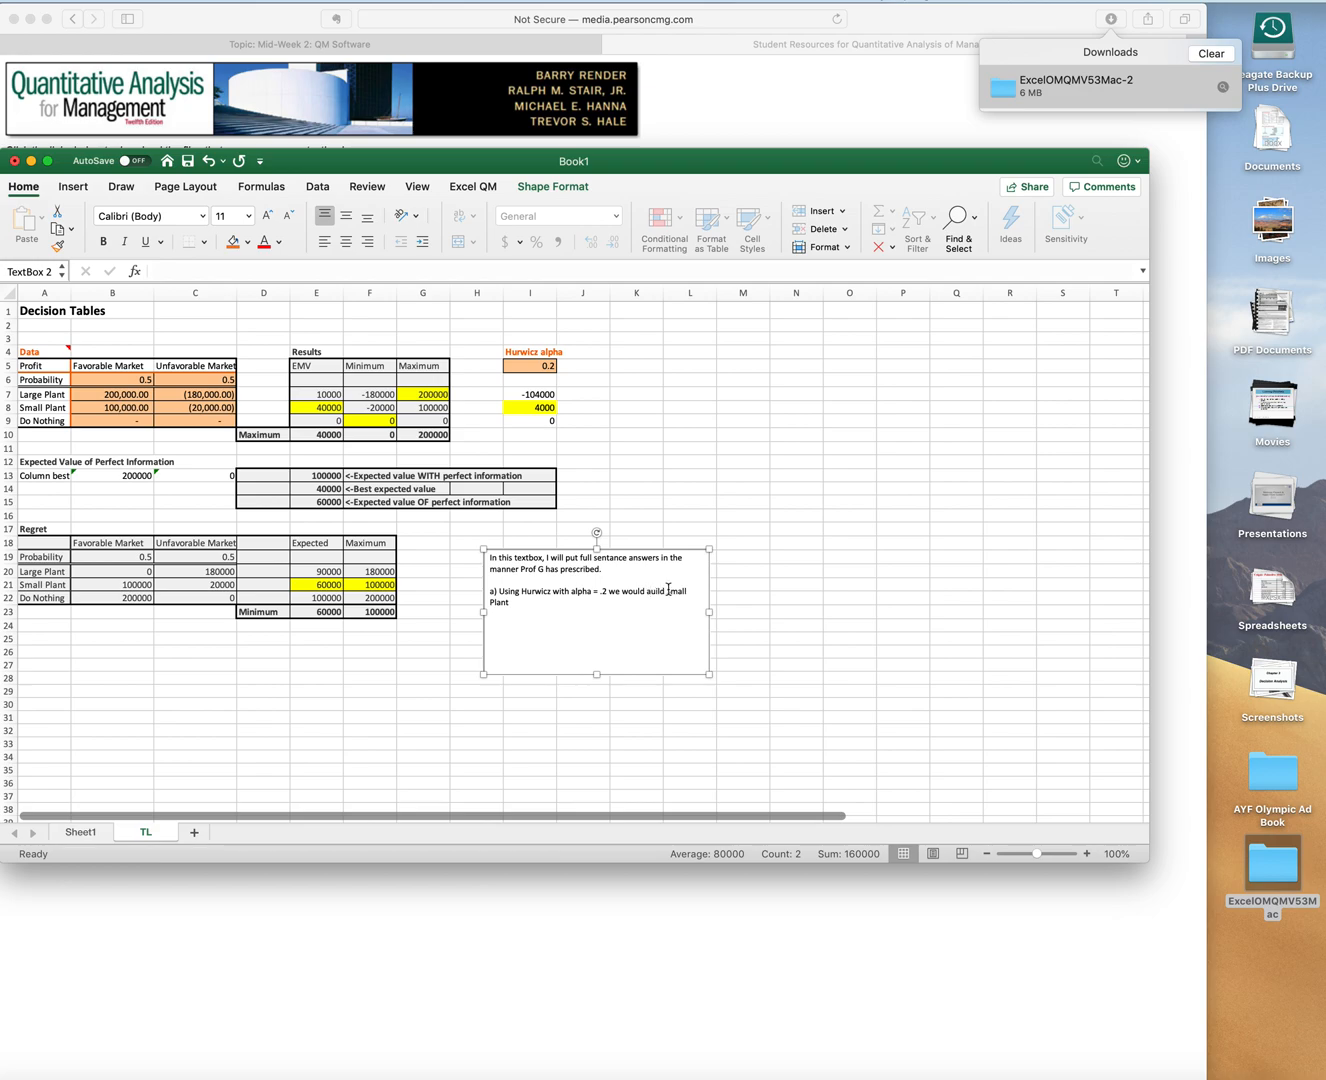
left_click(668, 591)
type("s")
key("BackSpace")
type("a")
left_click(650, 591)
key("BackSpace")
type("b")
key("BackSpace")
type("b")
Complete answer a) with "as the maximum value is $40,000" and leave the text box
left_click(550, 602)
type("as themaximum value is 40.")
type("000")
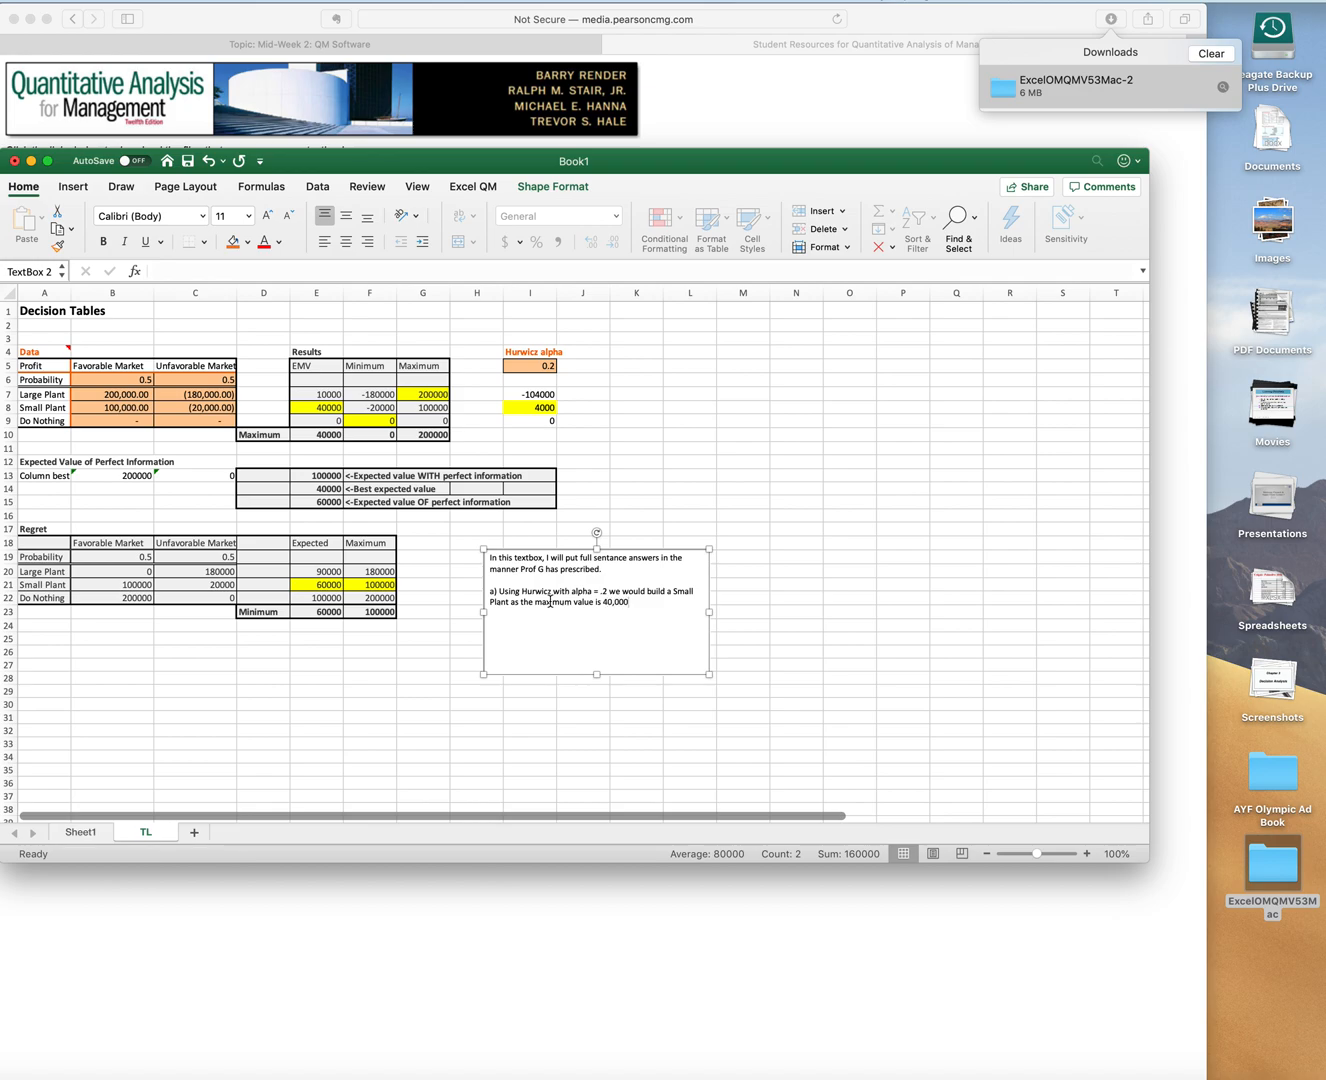
key("Left")
key("Left")
key("Left")
key("Left")
key("Left")
key("Left")
type("$")
left_click(541, 409)
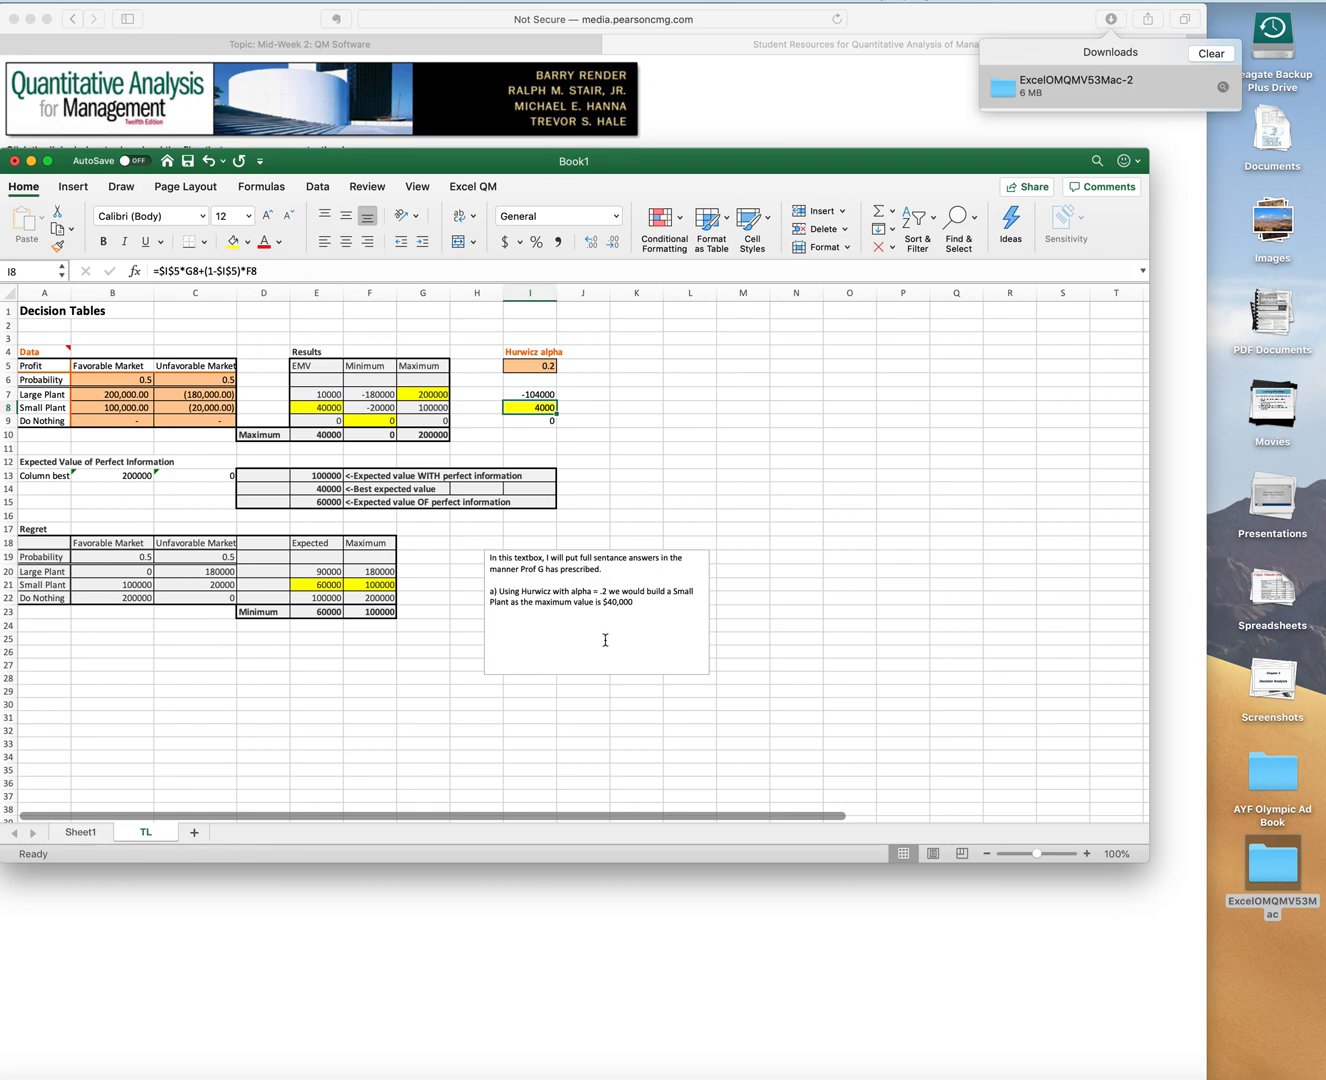
Fill the answer text box with light gray
left_click(686, 551)
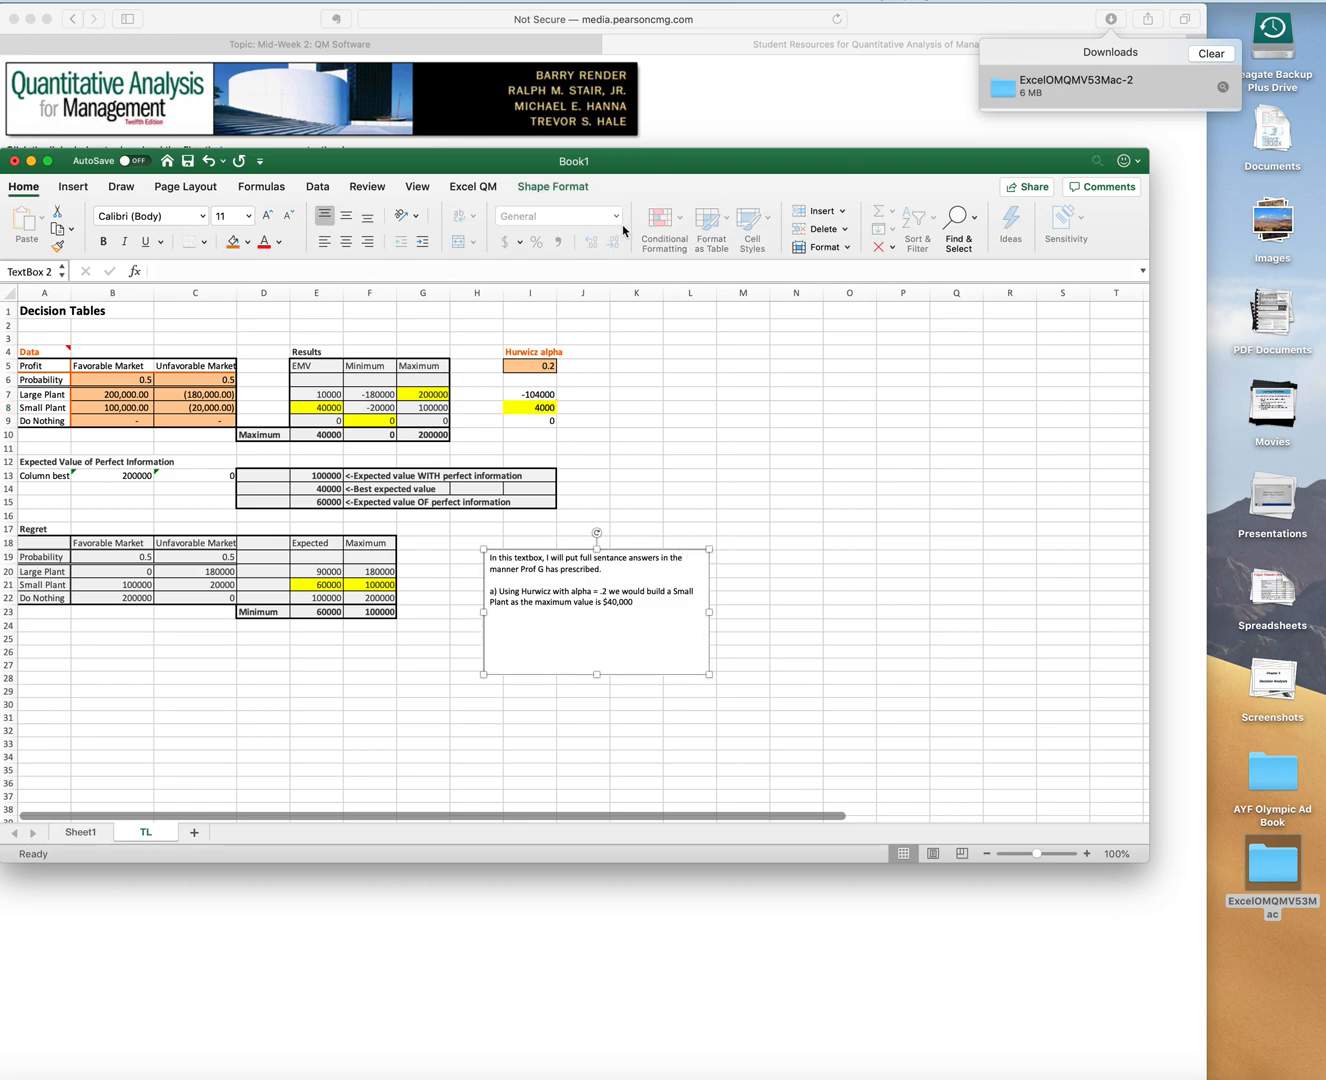
left_click(248, 242)
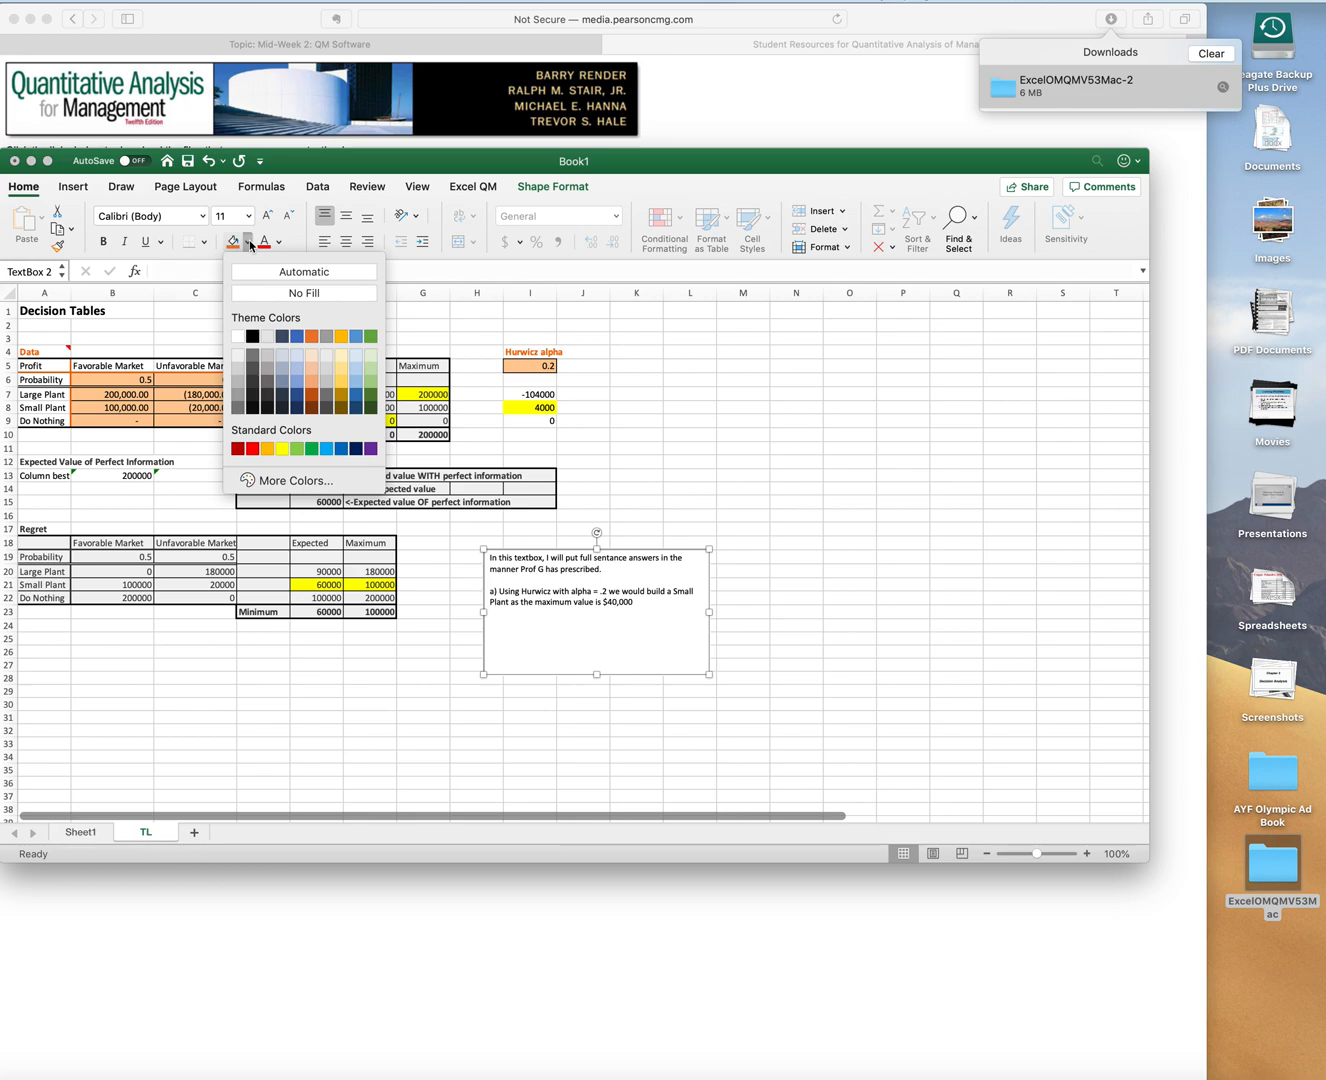
left_click(331, 358)
left_click(668, 505)
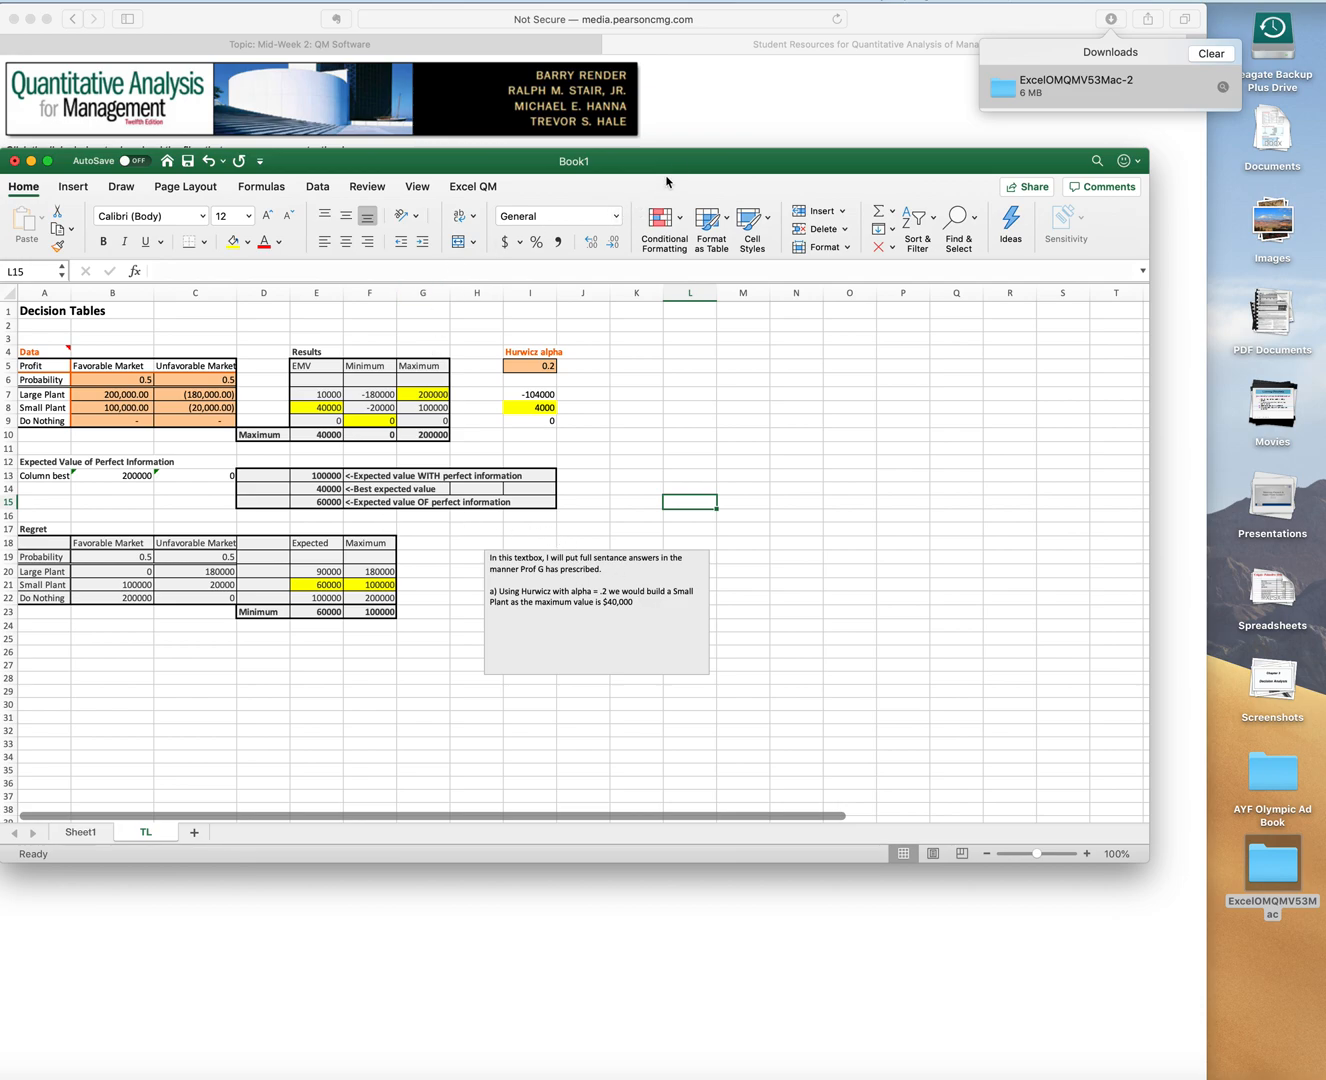
Move the workbook window aside and close the ExcelOMQMV53Mac folder window to return to the Safari download page
left_click_drag(680, 159, 0, 291)
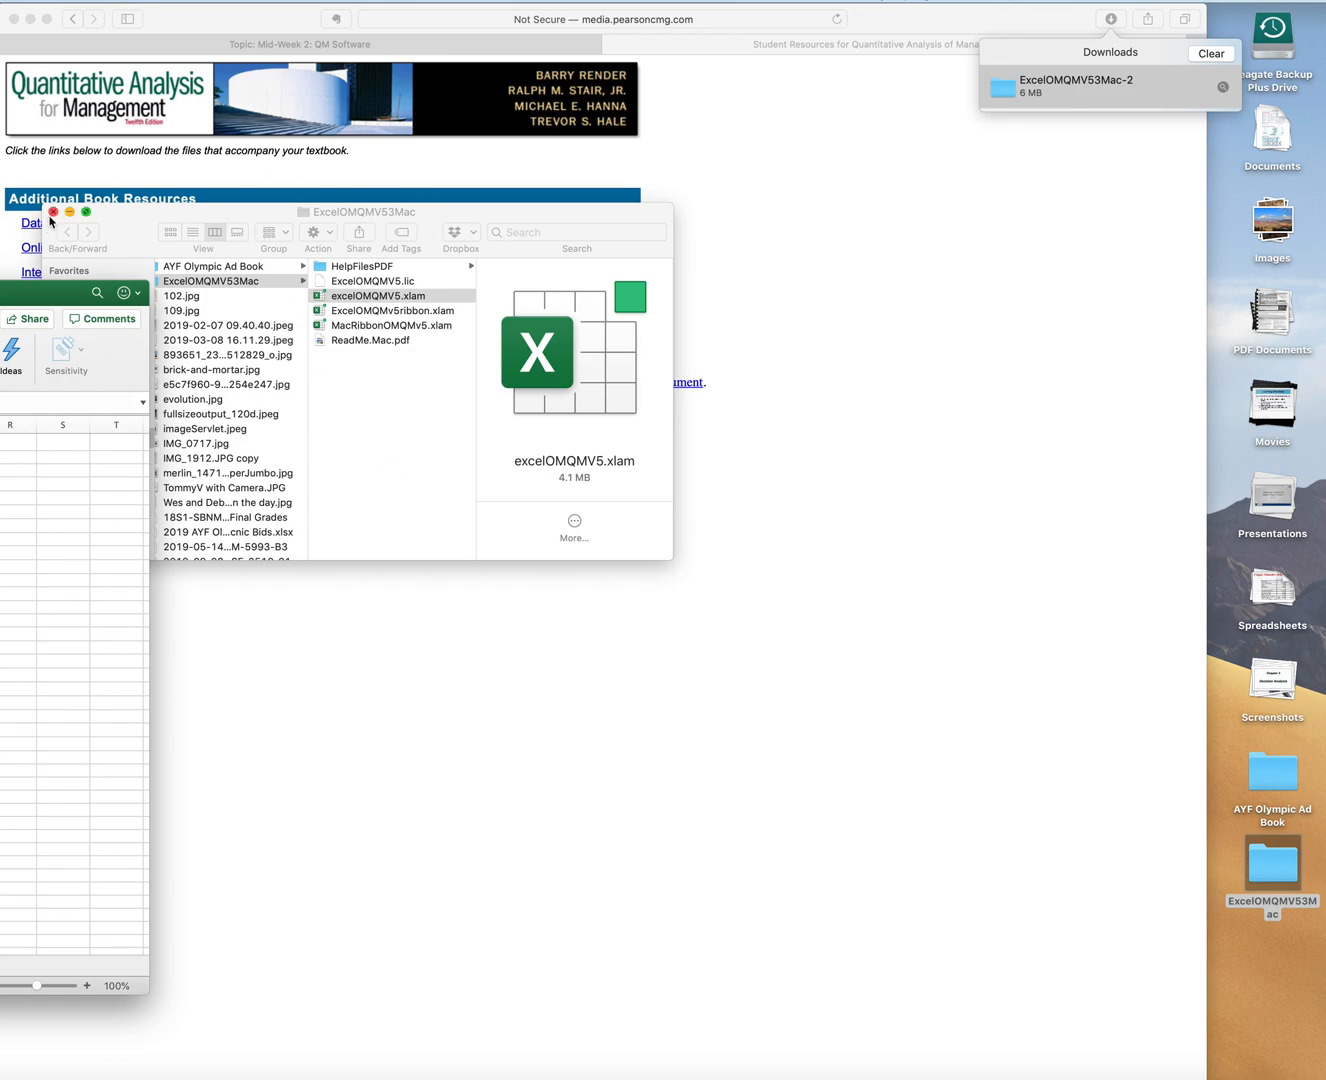
left_click(53, 211)
left_click(395, 619)
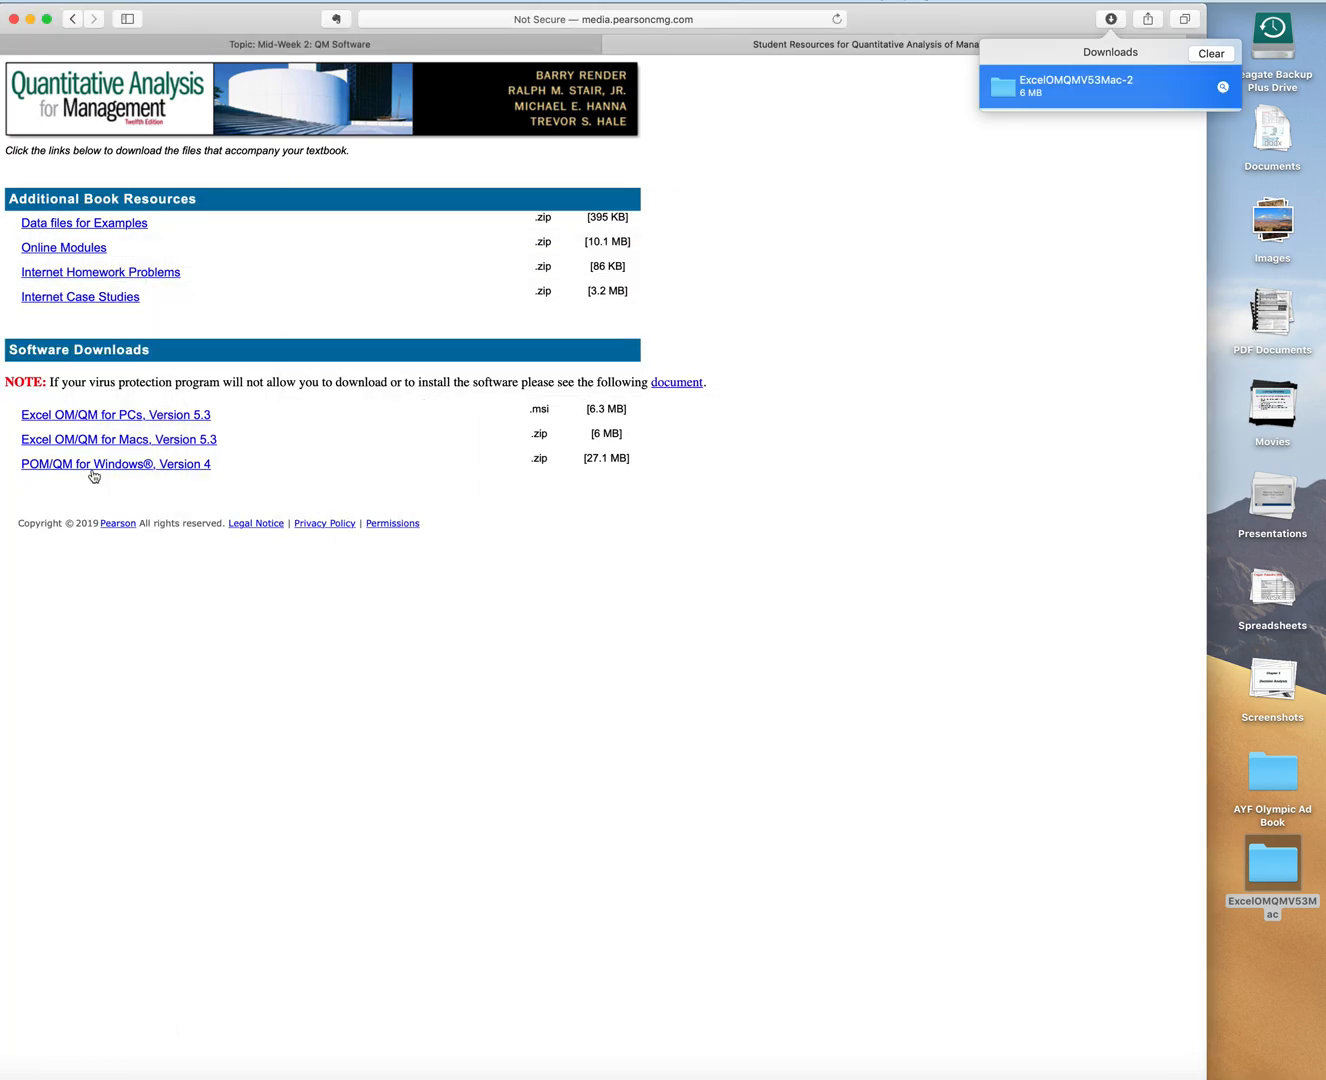
Download Excel OM/QM for PCs, Version 5.3 and clear the browser's downloads list
left_click(128, 418)
left_click(138, 421)
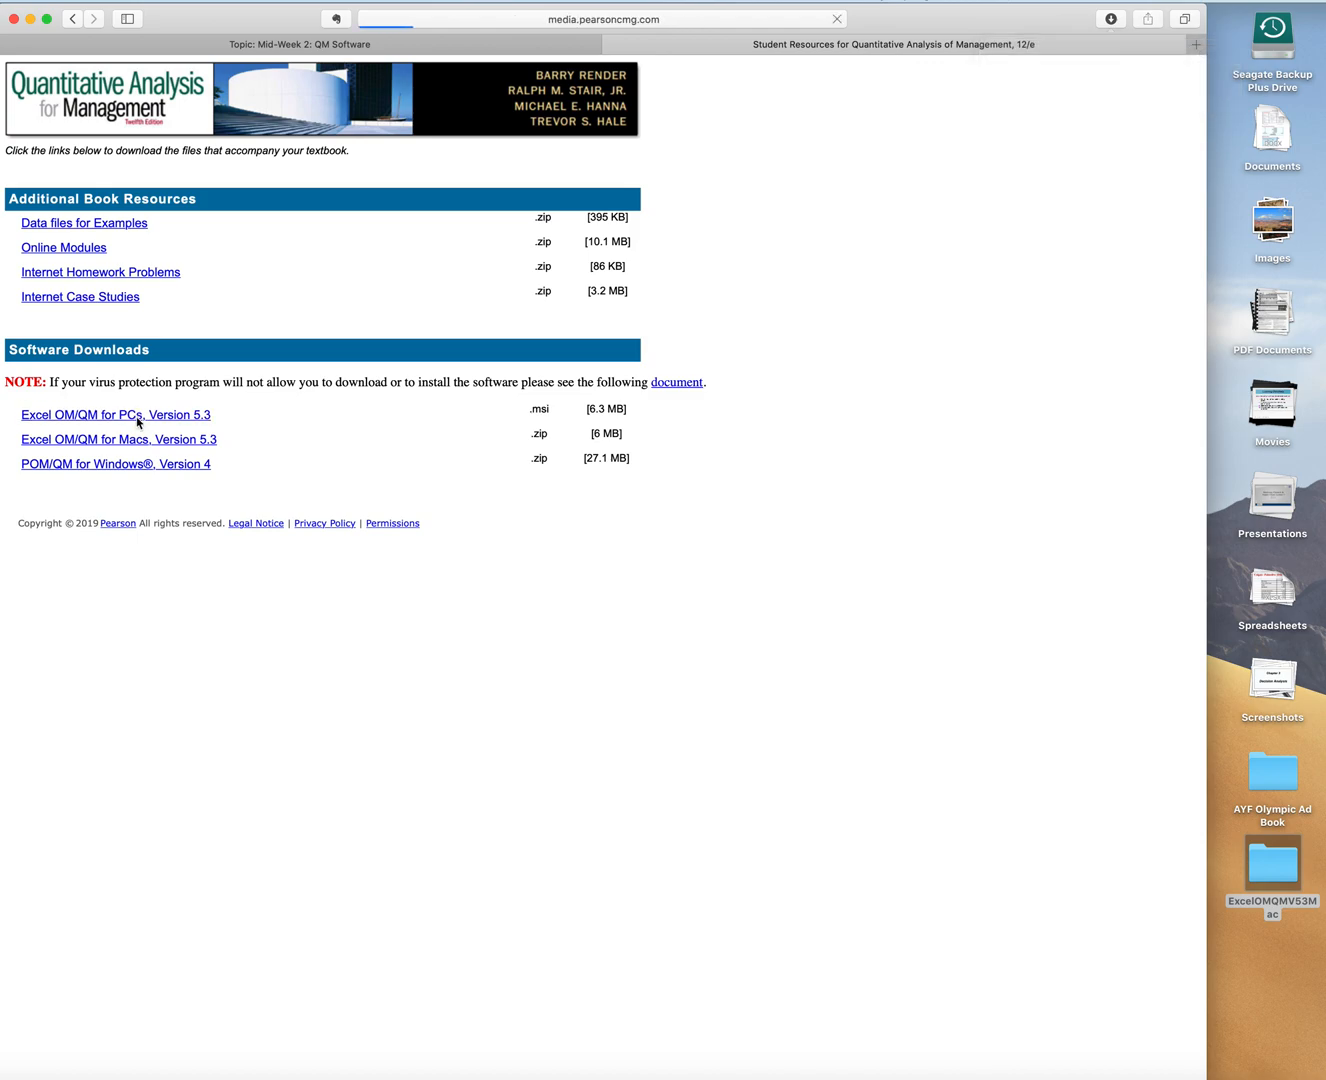
left_click(1110, 19)
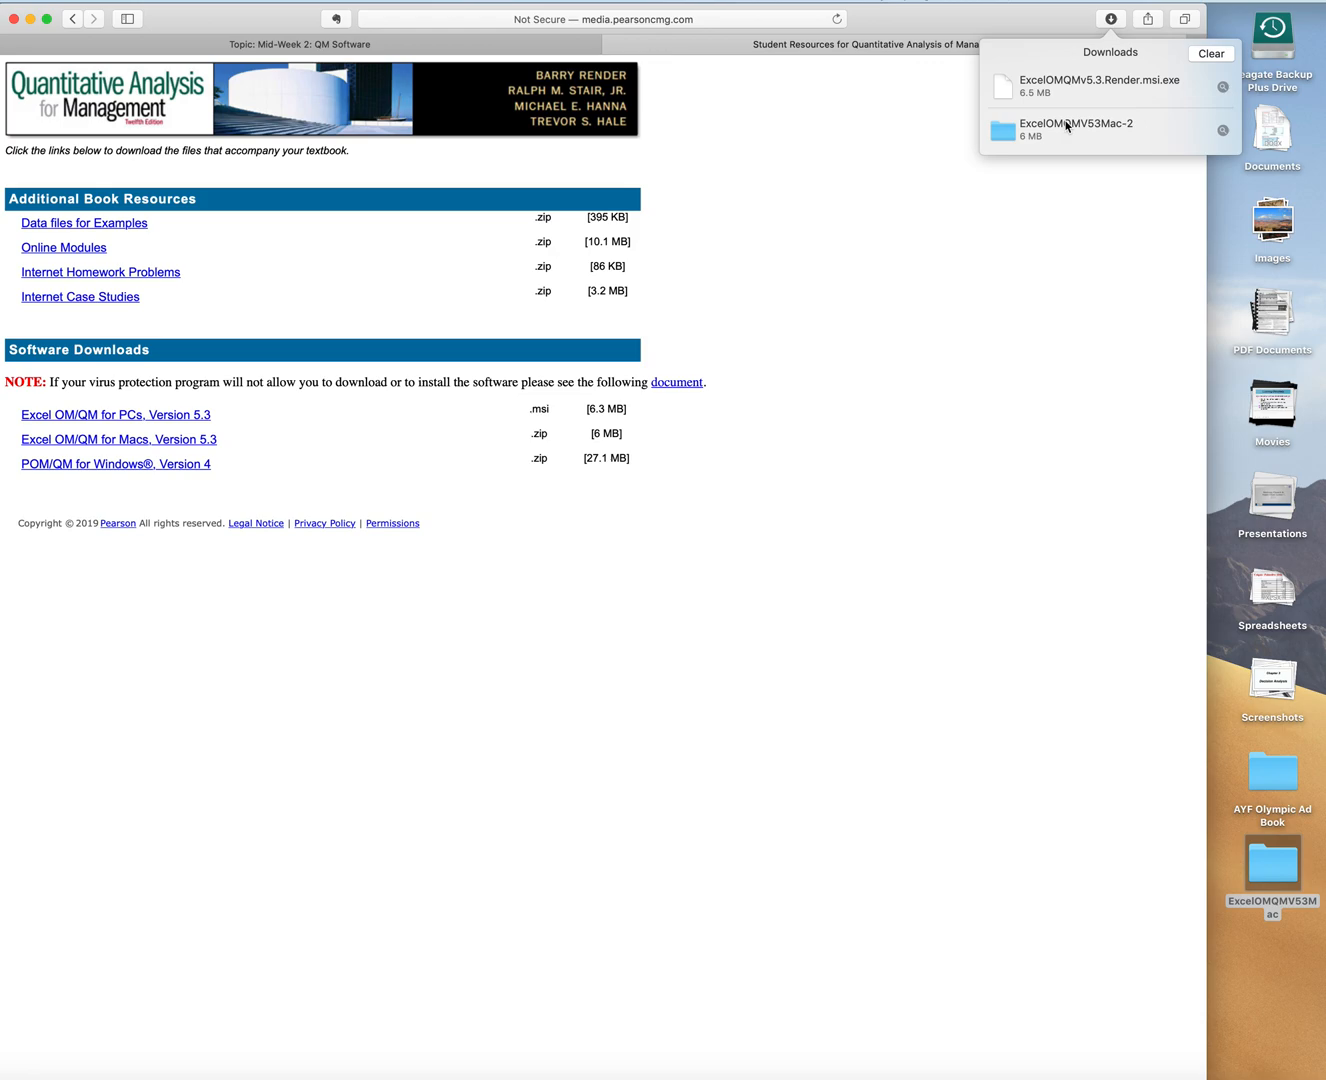
left_click(1212, 53)
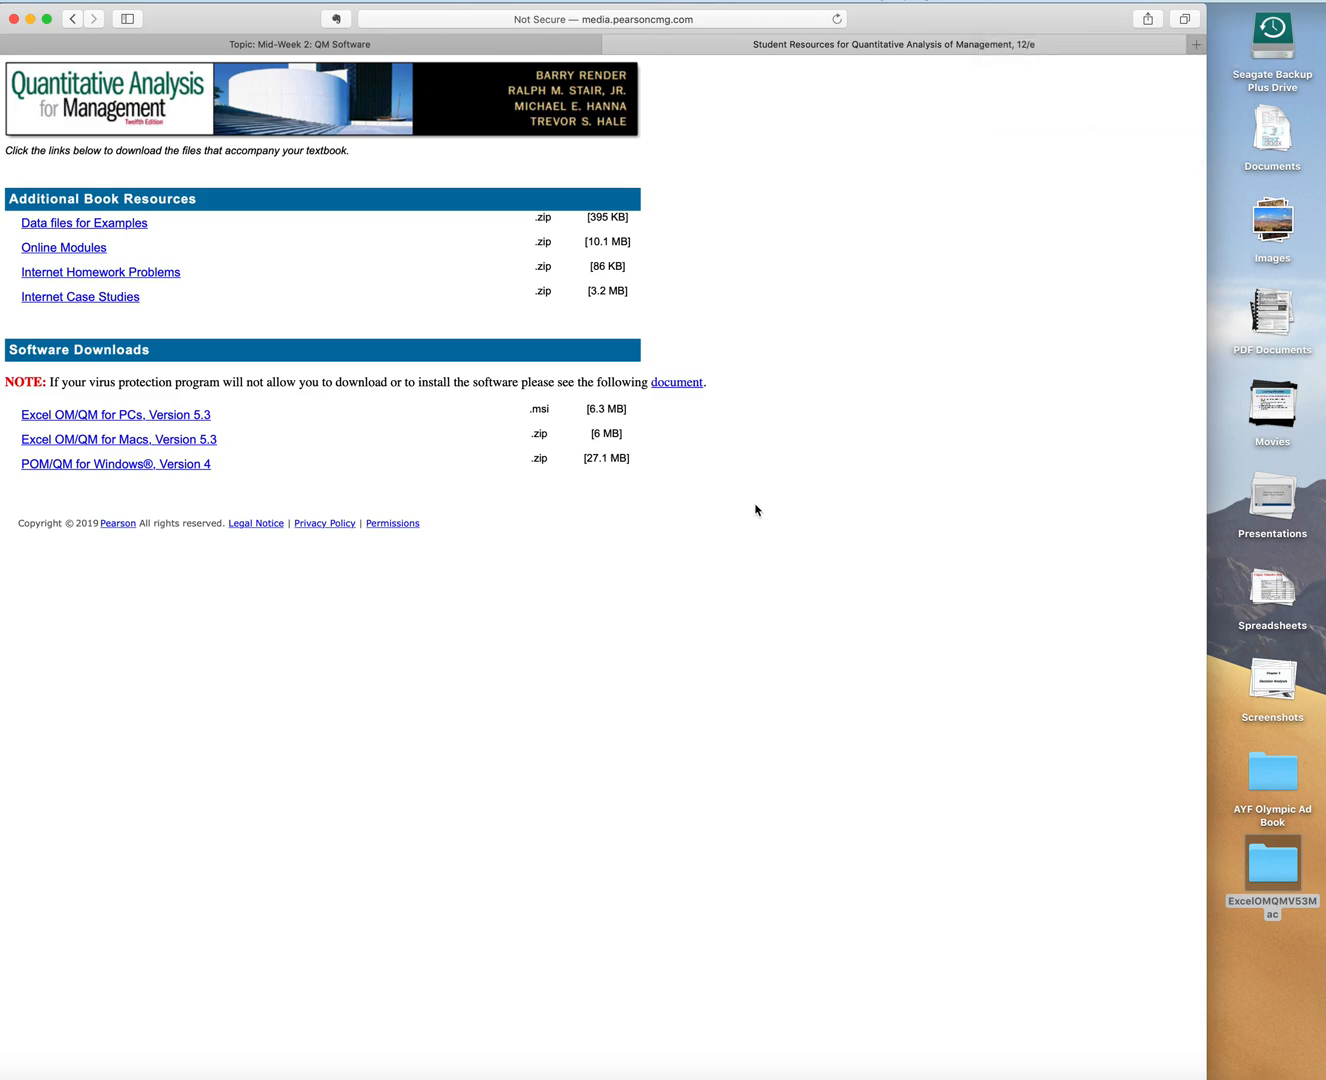